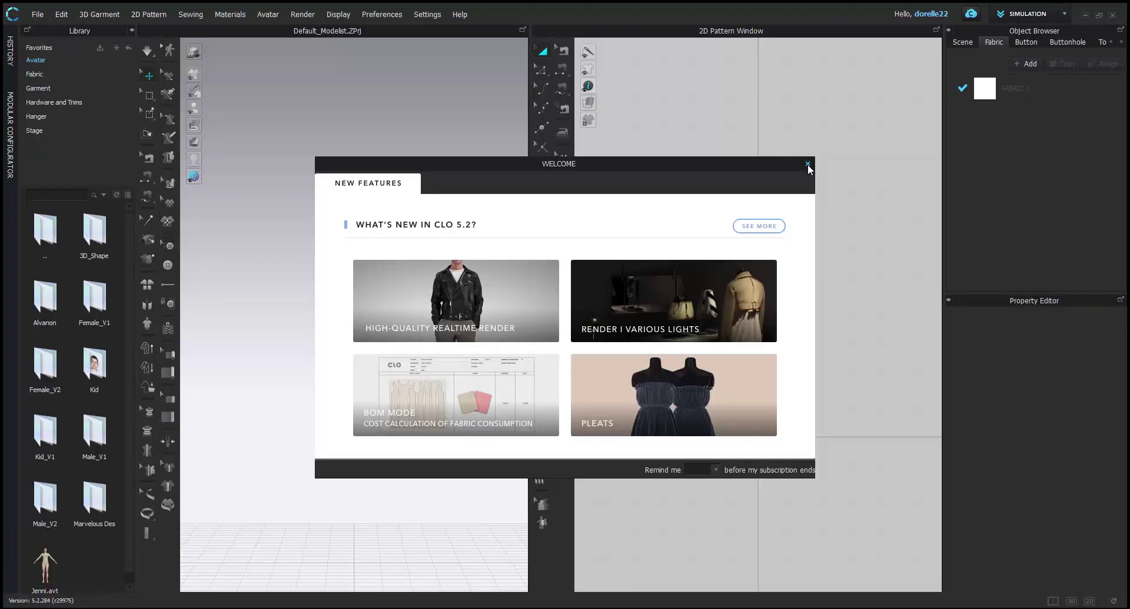
Step: Dismiss the welcome window and download the latest asset updates for the library
left_click(808, 165)
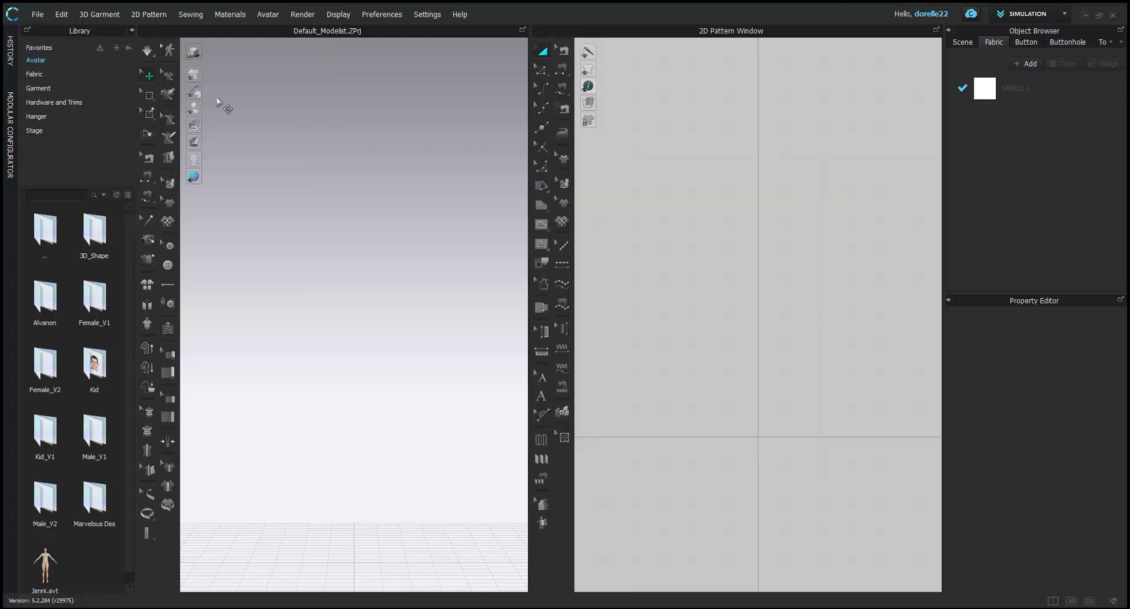
left_click(100, 45)
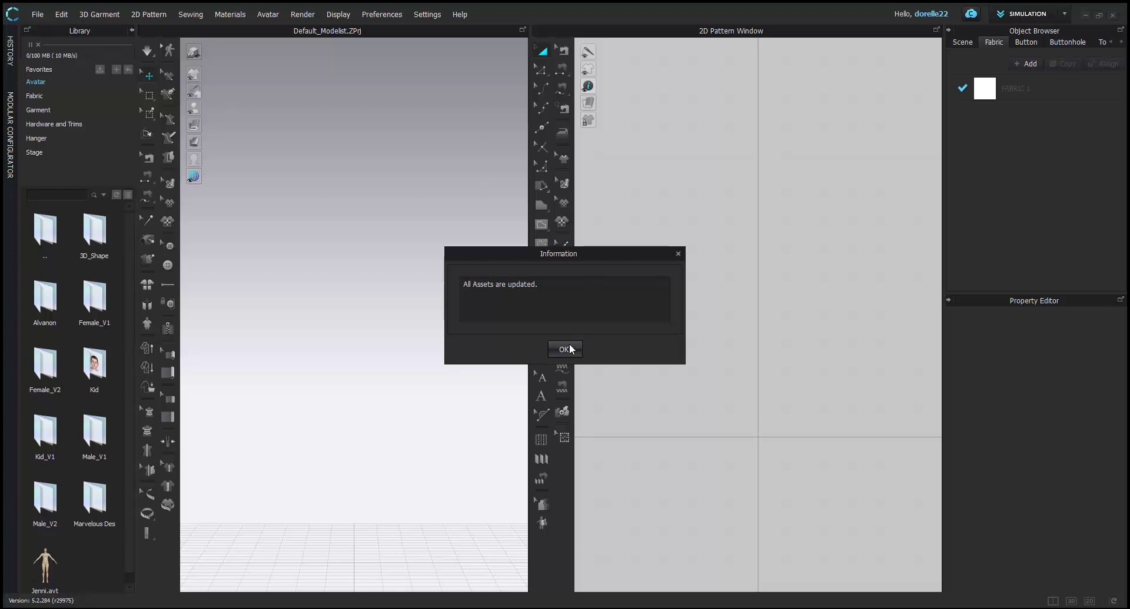
left_click(565, 350)
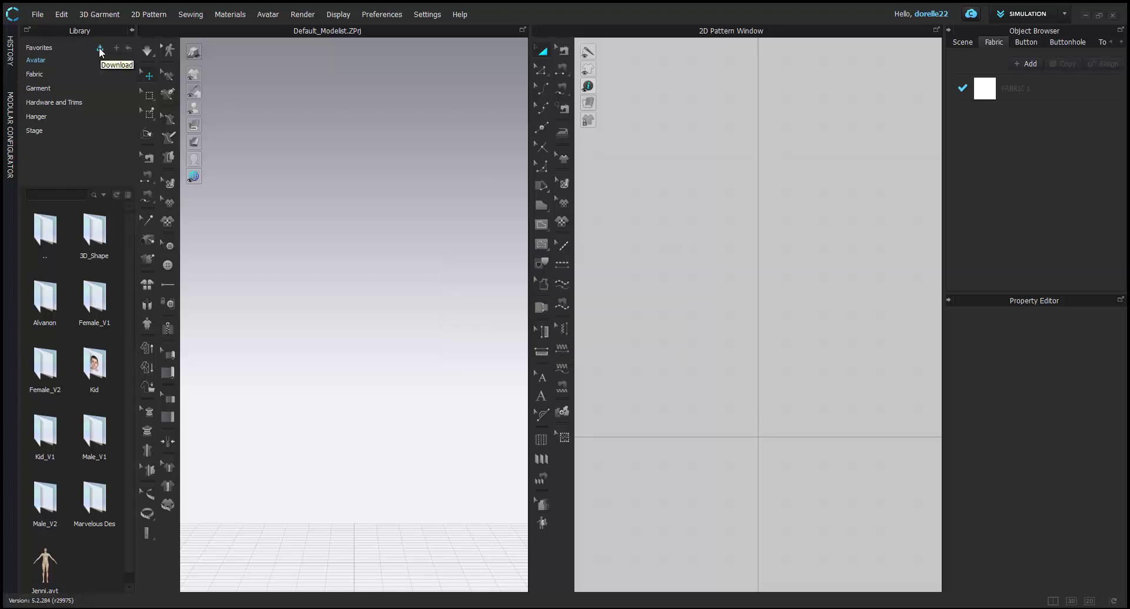
Step: Load the FV2_Mara avatar from the library's Female_V2 avatar folder
left_click(42, 73)
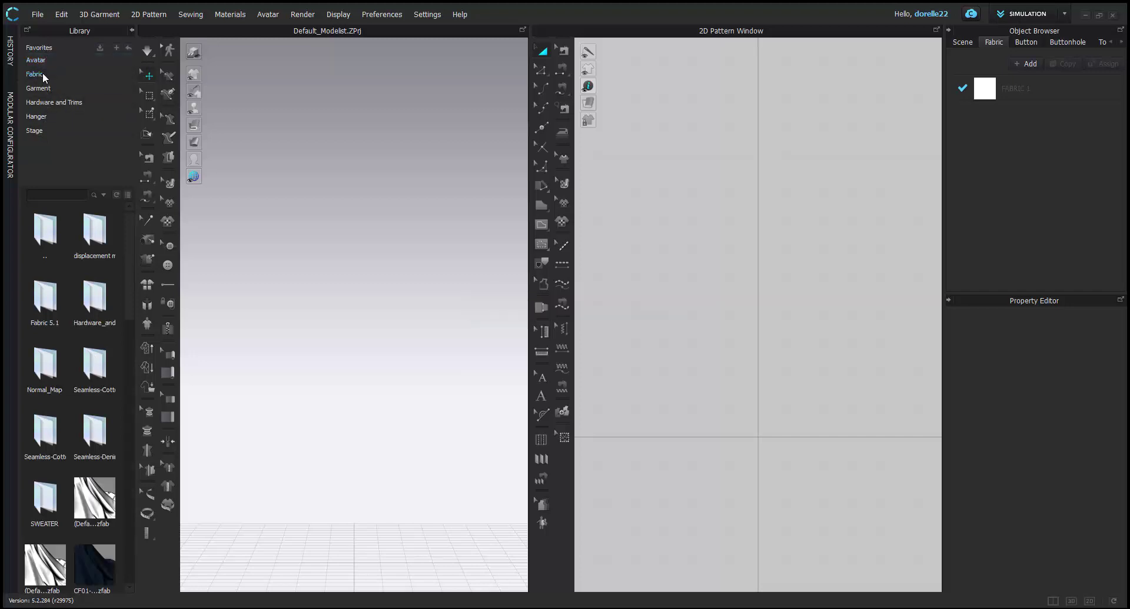
left_click(43, 61)
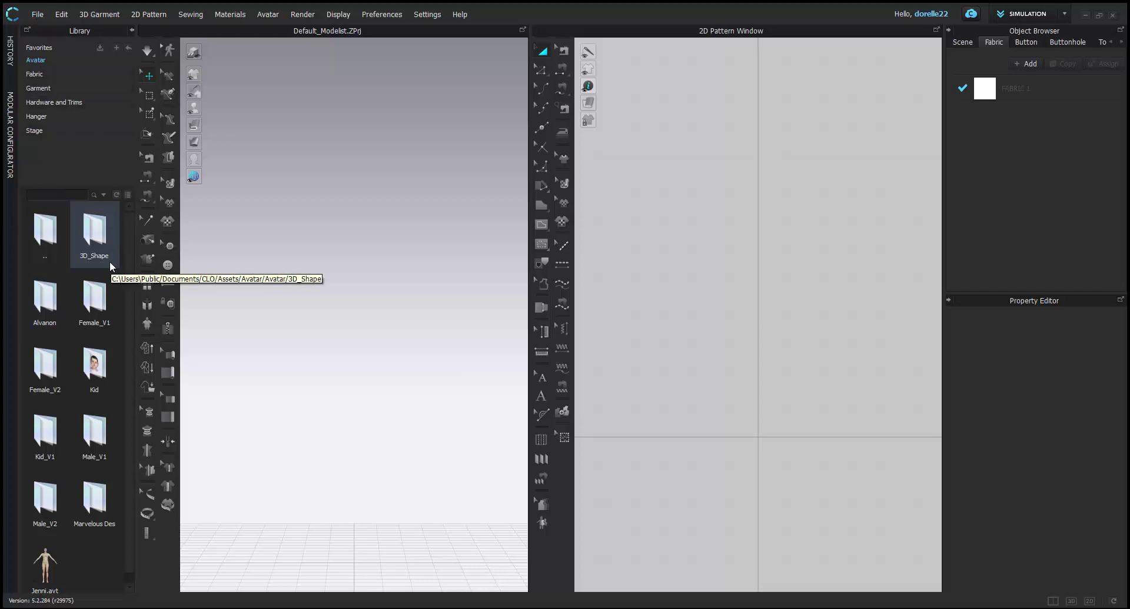
double_click(48, 372)
scroll(72, 443, "down", 3)
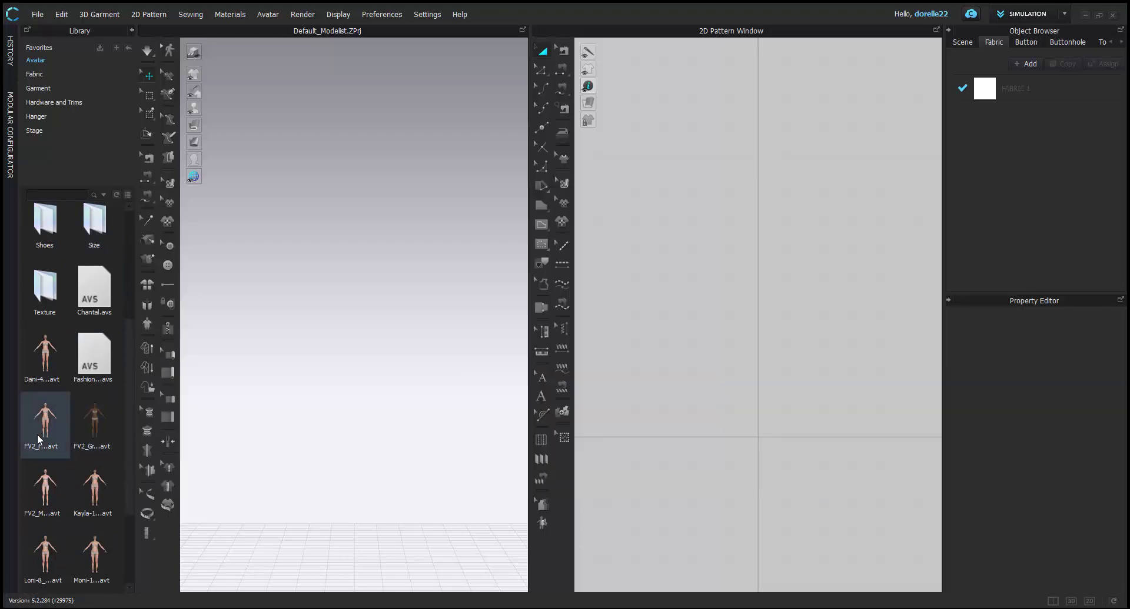
mouse_move(37, 434)
mouse_move(46, 474)
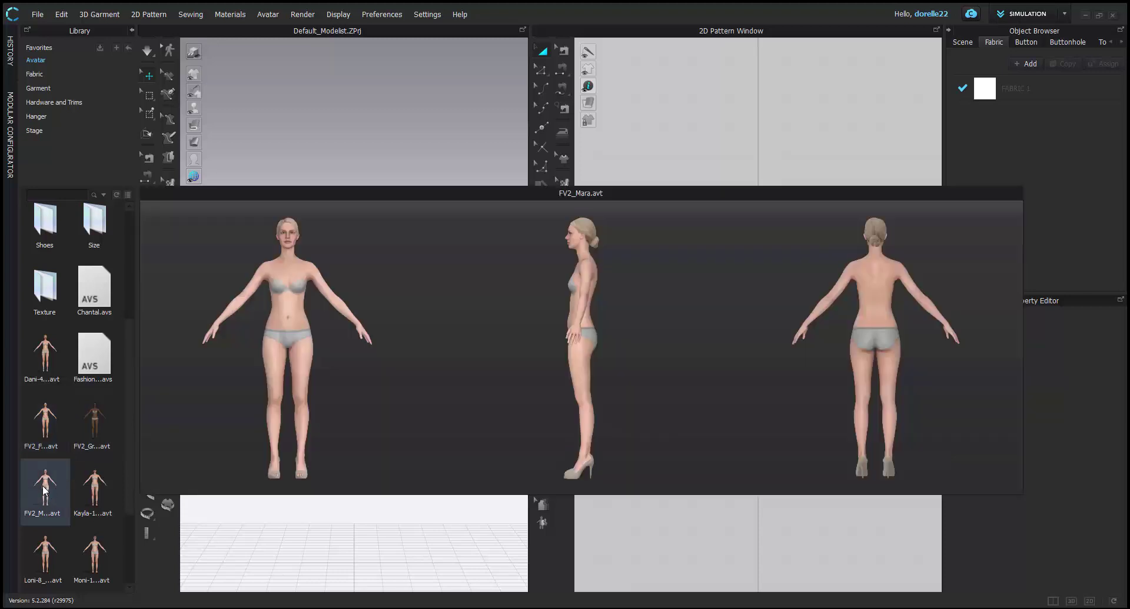
double_click(46, 488)
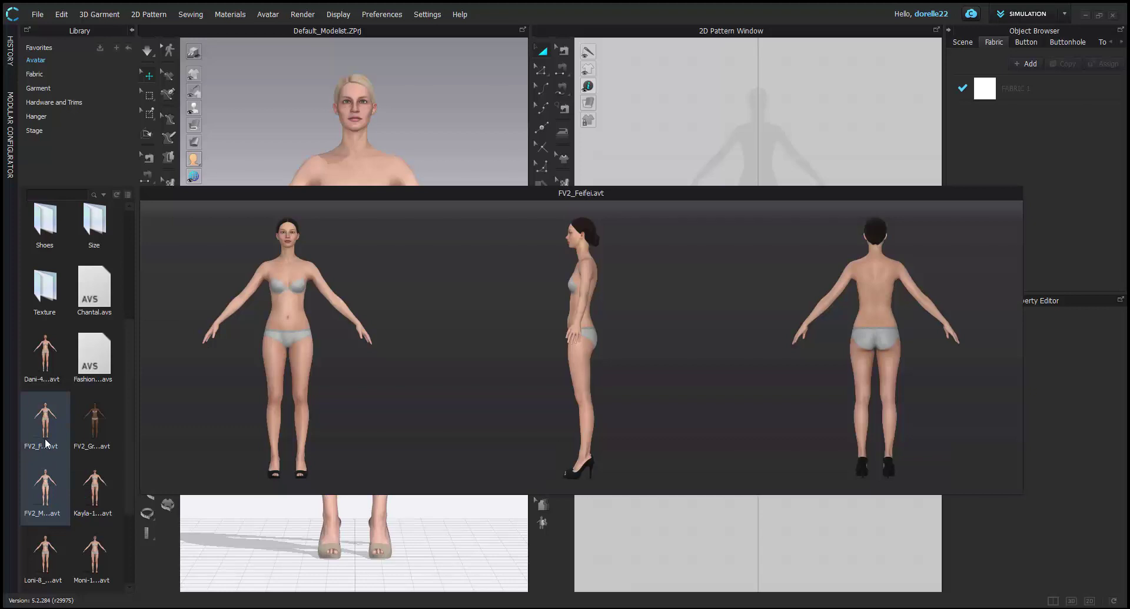
Step: Add the FV2_Feifei avatar beside the first one with an X translation of 1.0 m
double_click(46, 439)
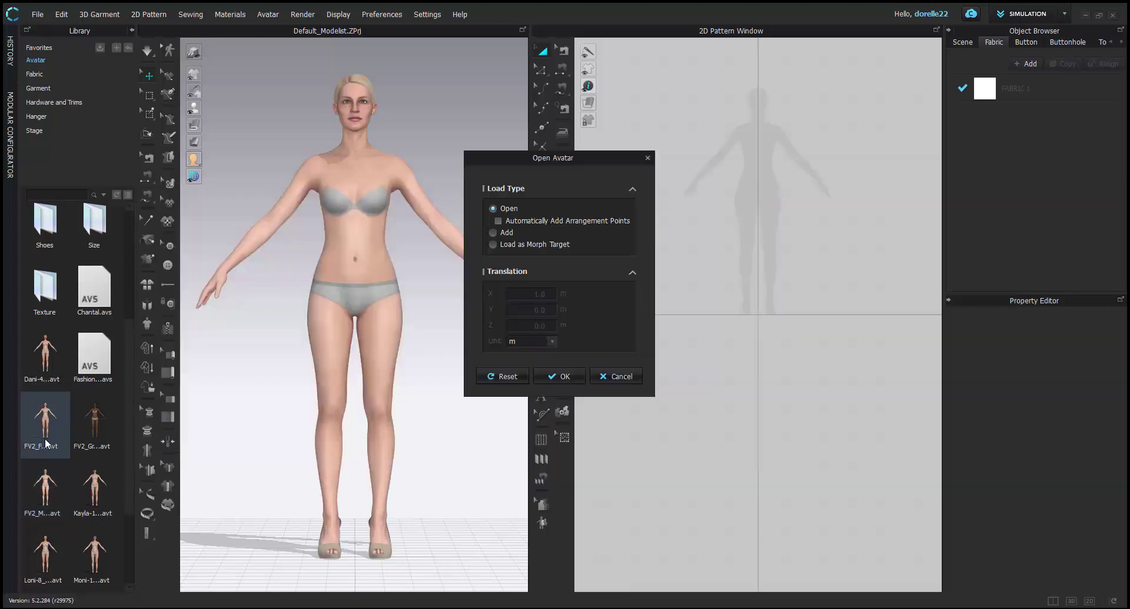
left_click(492, 233)
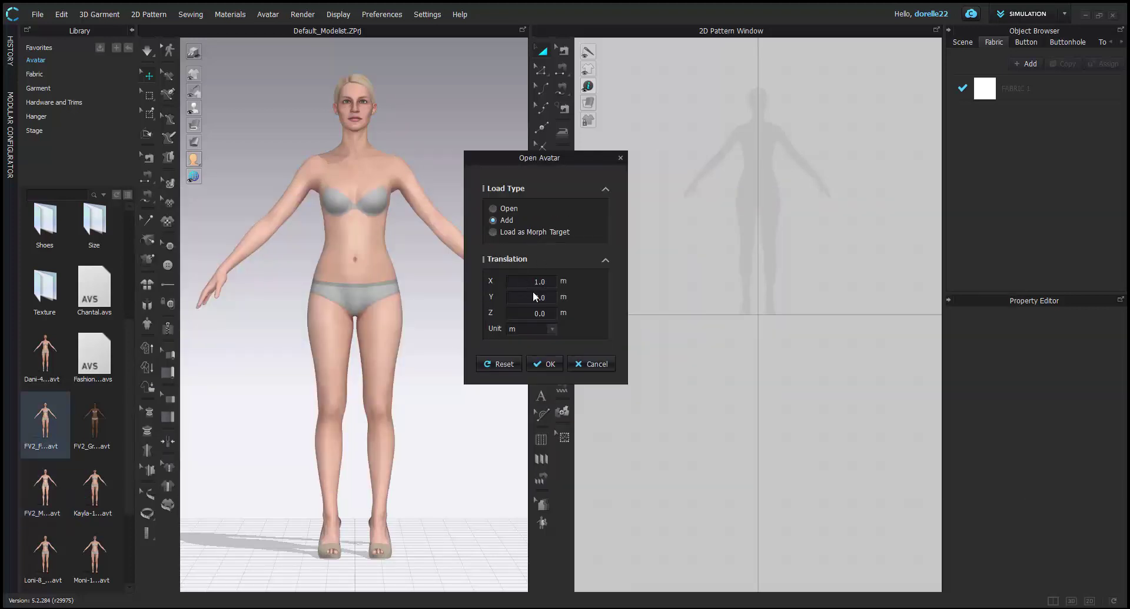
left_click(556, 376)
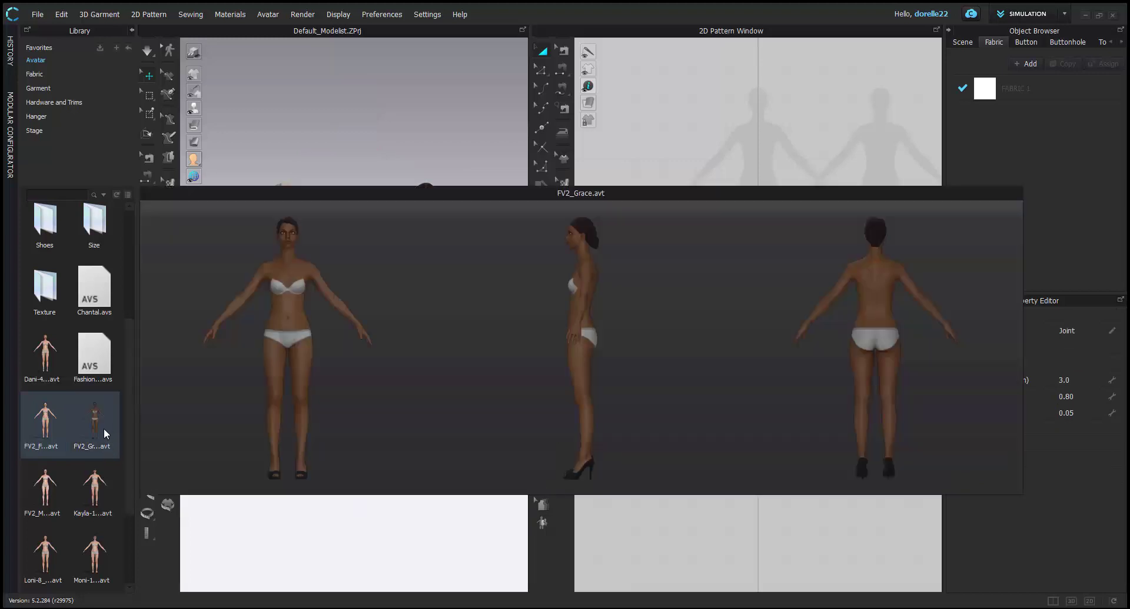
Step: Try to add the FV2_Grace avatar with an X translation of 1.0 m and remove it again
double_click(104, 434)
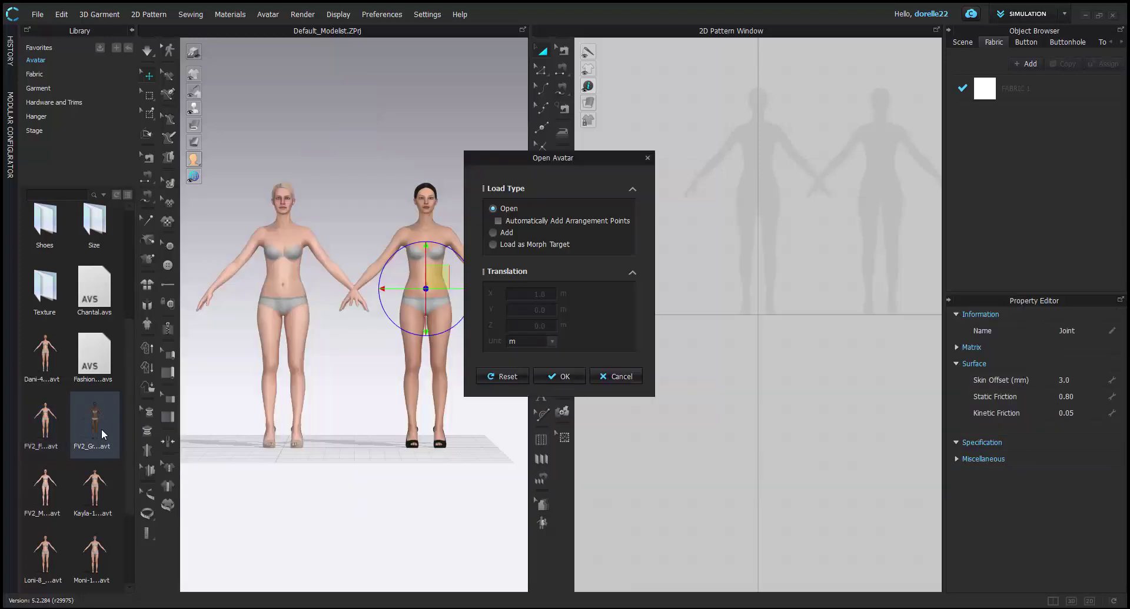
left_click(505, 233)
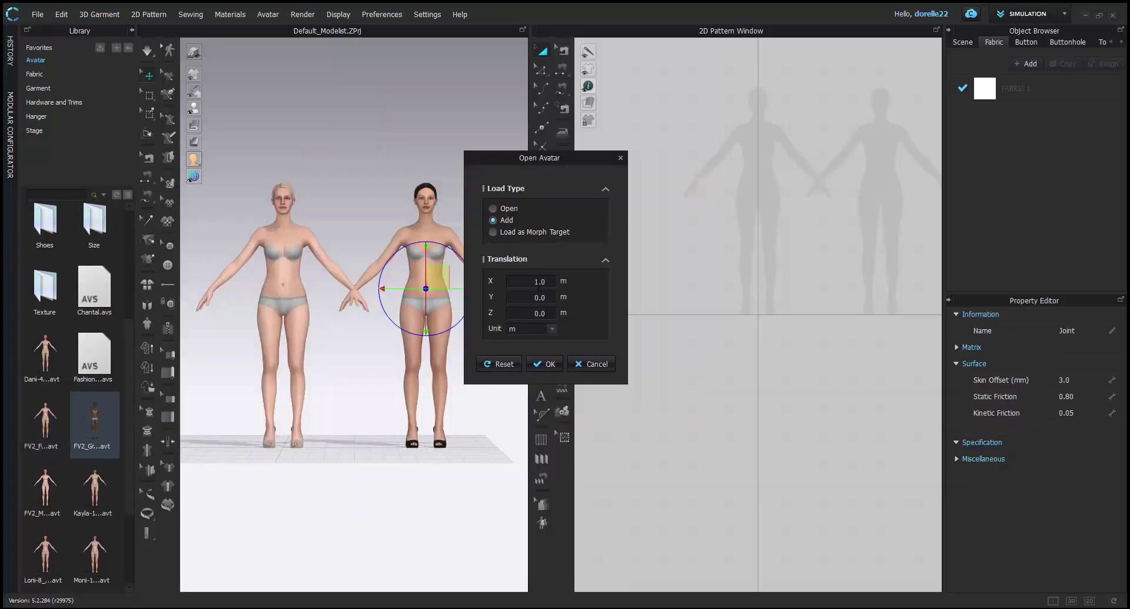
left_click(531, 366)
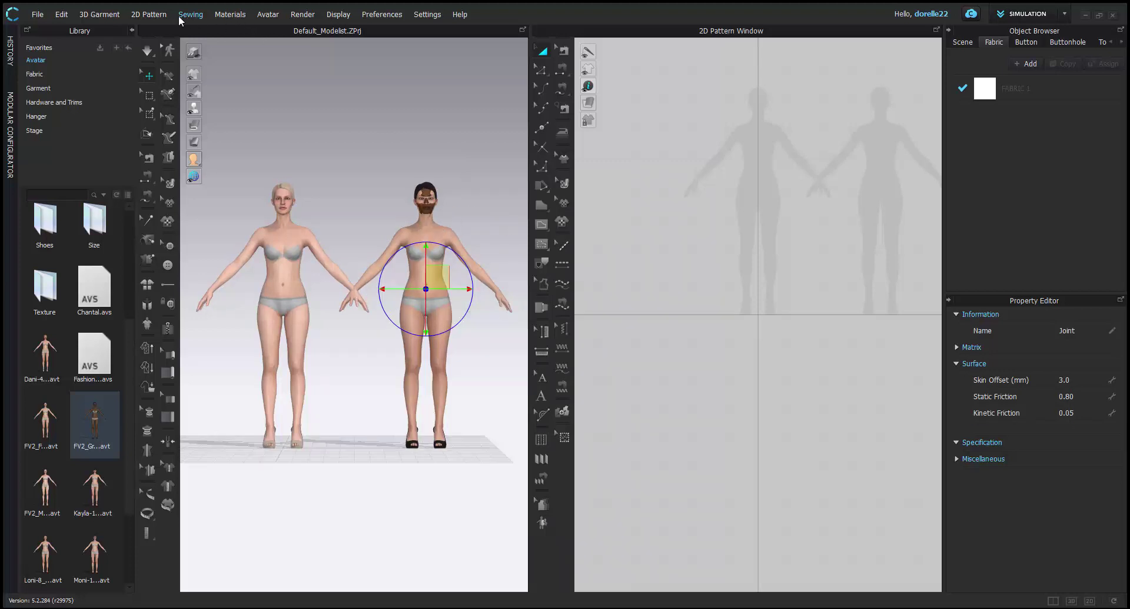
left_click(268, 14)
left_click(277, 26)
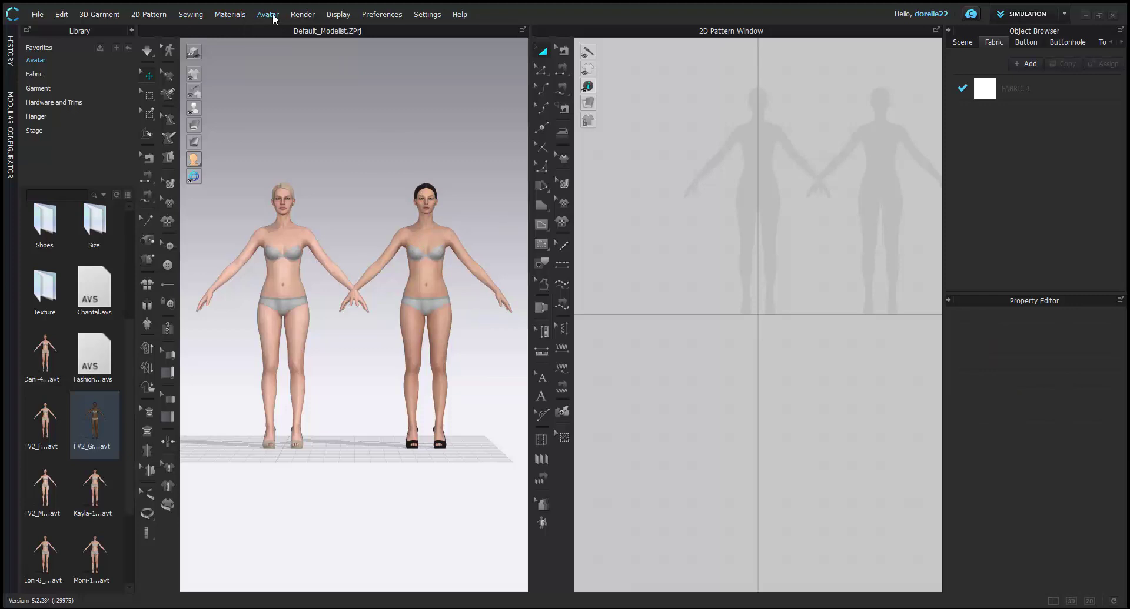
Step: Add the FV2_Grace avatar as a third avatar with an X translation of 2 m
double_click(94, 430)
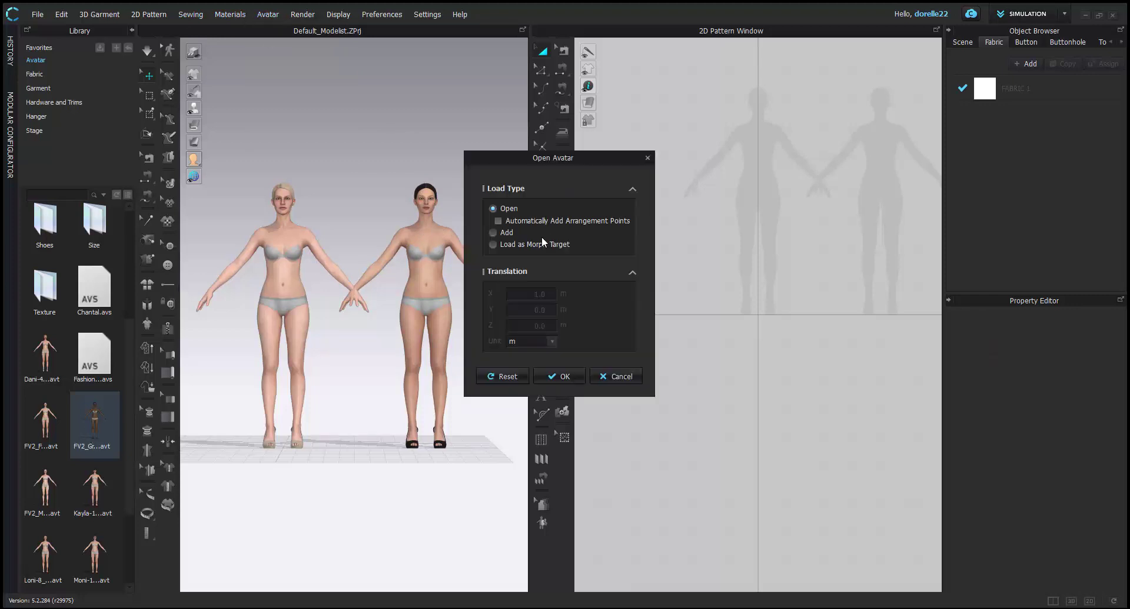
left_click(552, 283)
type("2")
key("Return")
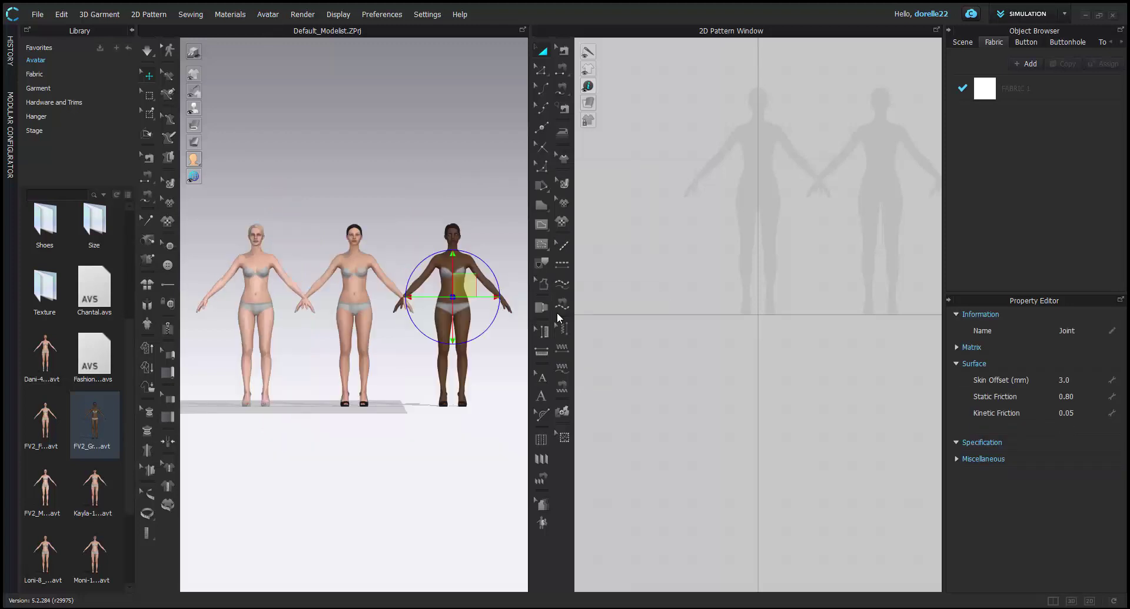
left_click(503, 213)
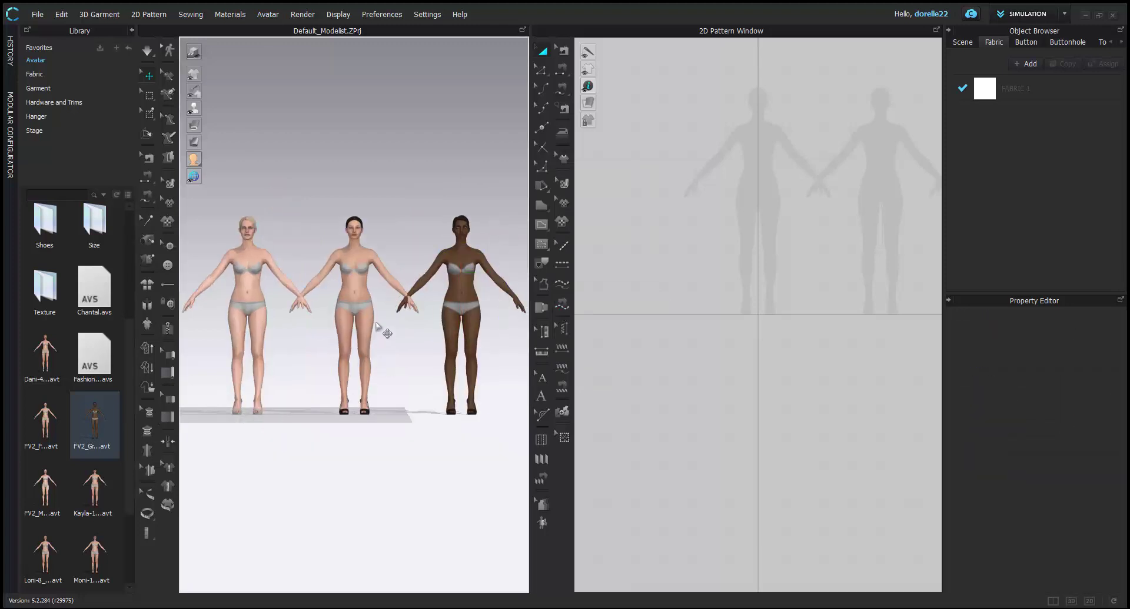
Step: Draw a closed half-dress polygon over the first avatar's silhouette, about 38.9 in long at the centre and 9.4 in wide at the hem
scroll(387, 331, "up", 1)
scroll(807, 254, "down", 1)
middle_click_drag(806, 254, 709, 343)
left_click(540, 206)
scroll(670, 217, "up", 3)
left_click(643, 221)
left_click(663, 238)
left_click(662, 489)
left_click(603, 489)
left_click(617, 270)
left_click(625, 228)
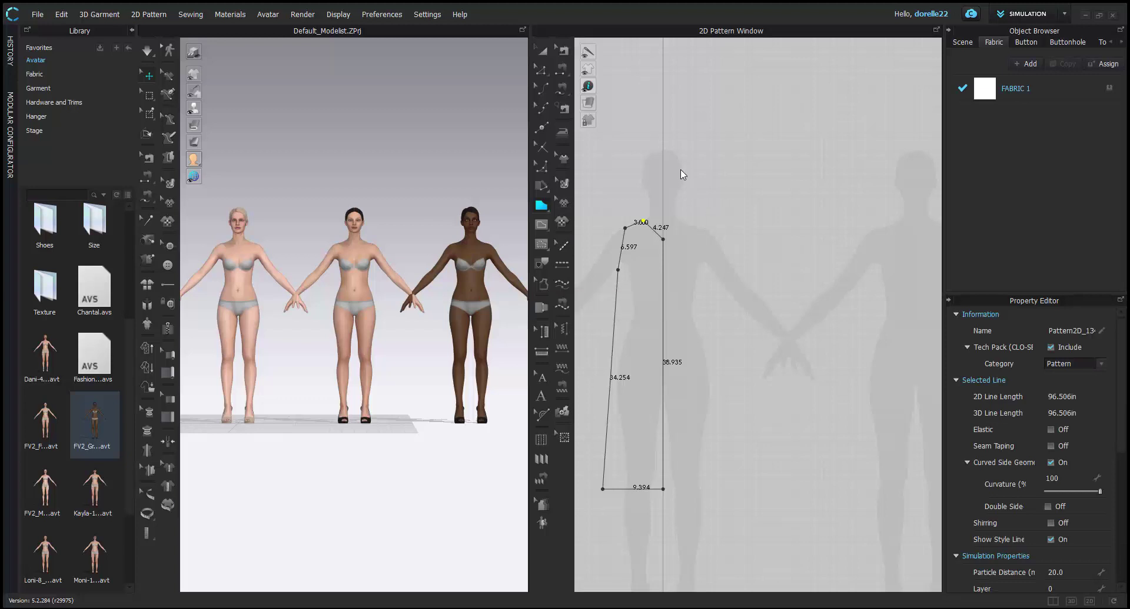
left_click(541, 51)
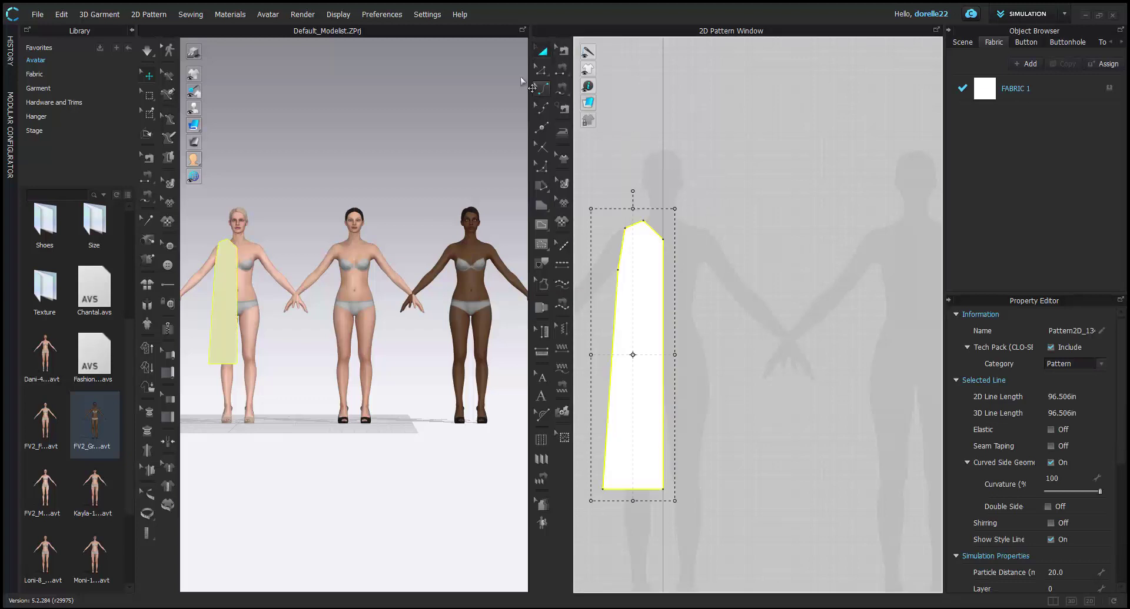
Step: Unfold the half-dress pattern symmetrically along its vertical centre line
left_click(541, 70)
left_click(664, 337)
right_click(664, 336)
left_click(743, 484)
scroll(790, 436, "down", 2)
middle_click_drag(790, 436, 792, 362)
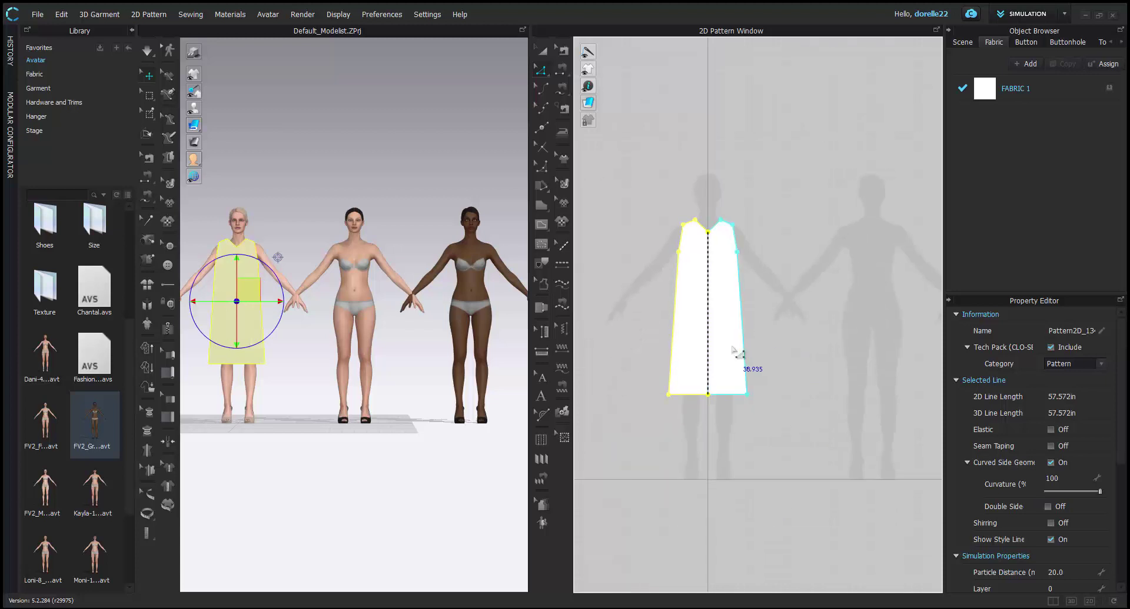
Step: Copy the unfolded dress piece and paste a mirrored copy beside the original as the back
left_click(541, 50)
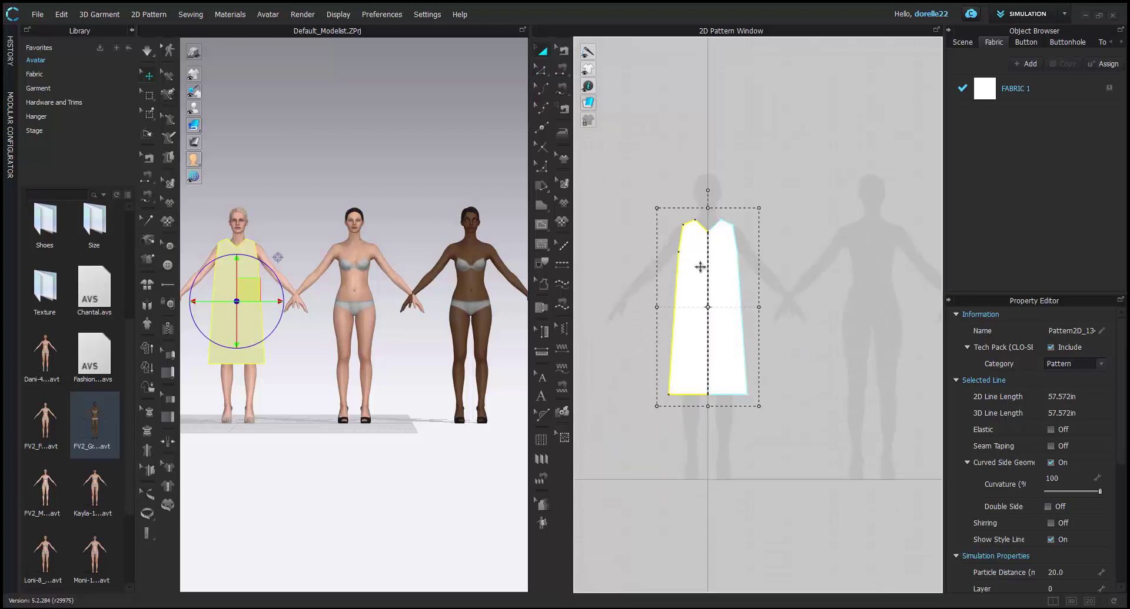
right_click(700, 267)
left_click(729, 66)
right_click(639, 196)
left_click(680, 223)
left_click(610, 318)
Step: Raise the back piece's centre neck point to make a shallower neckline
scroll(706, 224, "up", 5)
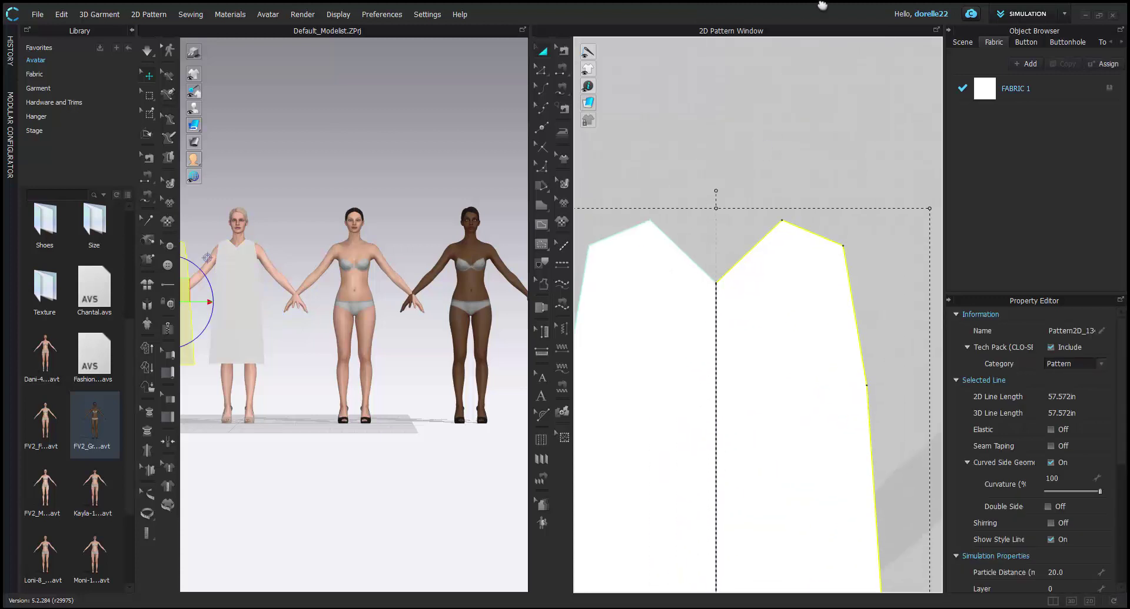
key("z")
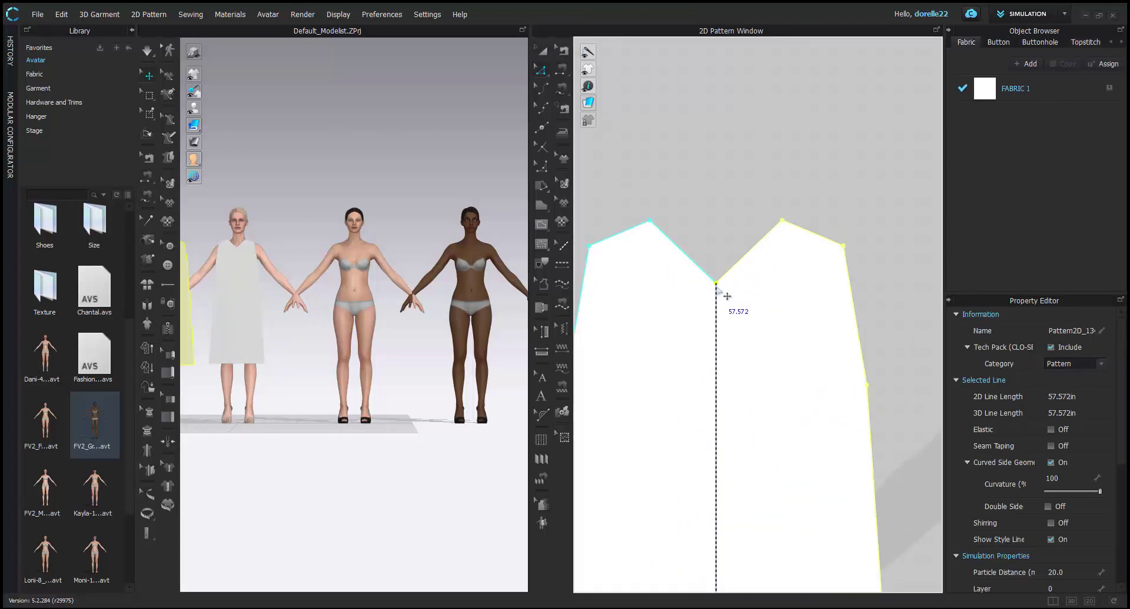
left_click_drag(716, 284, 684, 237)
Step: Curve the armhole edges inward on both the back and front pieces with Edit Curvature
left_click(542, 88)
left_click_drag(579, 318, 607, 345)
scroll(849, 191, "down", 3)
middle_click_drag(906, 270, 636, 238)
left_click_drag(701, 240, 711, 244)
Step: Join the side seams of the back and front pieces with Free Sewing, from underarm to hem
scroll(674, 228, "down", 3)
middle_click_drag(678, 221, 753, 180)
left_click(561, 88)
left_click(705, 206)
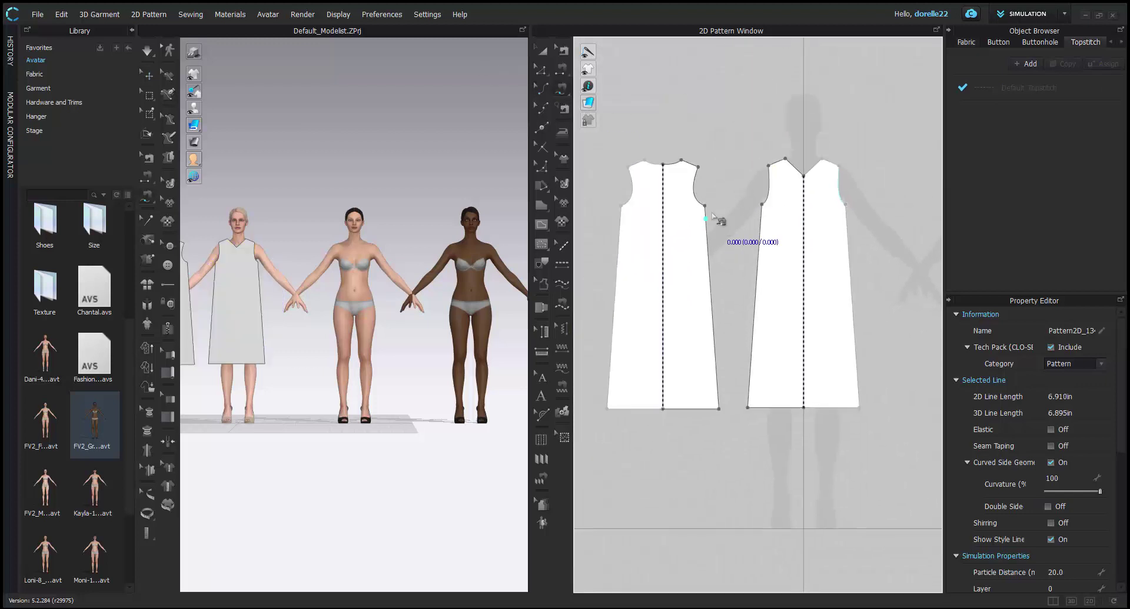
left_click(705, 206)
left_click(718, 408)
left_click(762, 204)
left_click(748, 407)
Step: Sew the front shoulder seams to the matching back shoulder edges
left_click(784, 159)
left_click(767, 166)
left_click(690, 166)
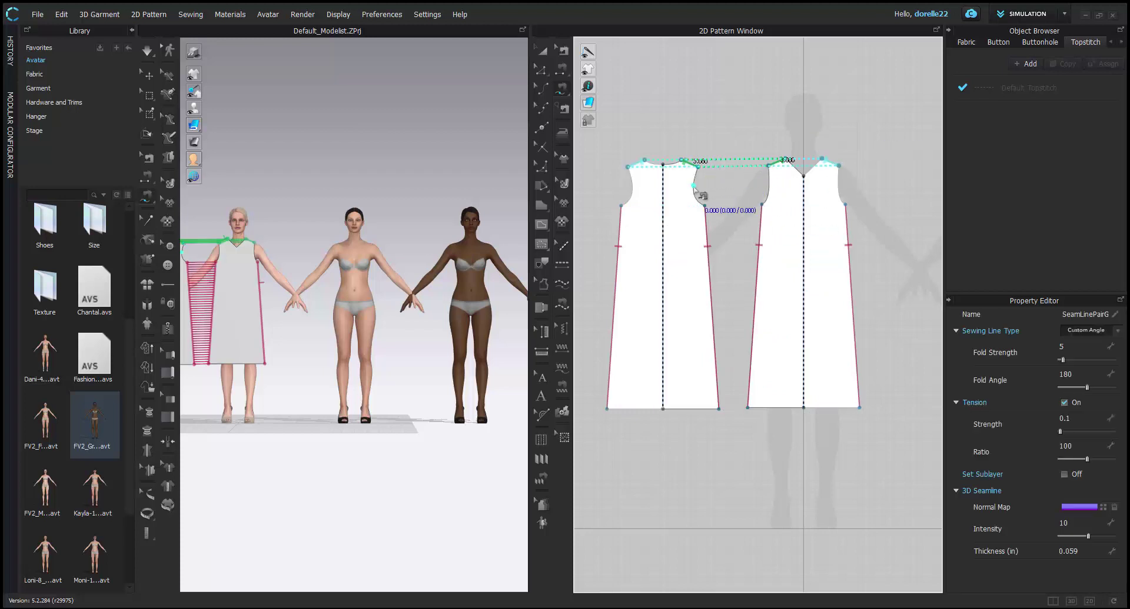
Step: Display the avatar arrangement points in the 3D view and switch to the Select/Move tool
scroll(746, 166, "up", 3)
left_click(229, 109)
left_click(245, 109)
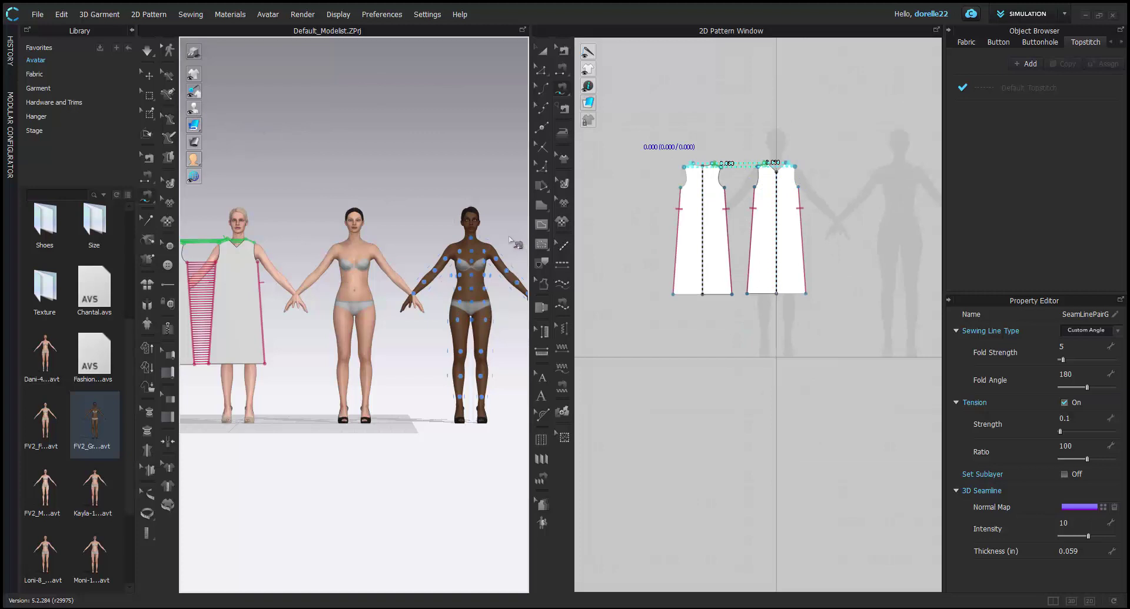
key("q")
key("q")
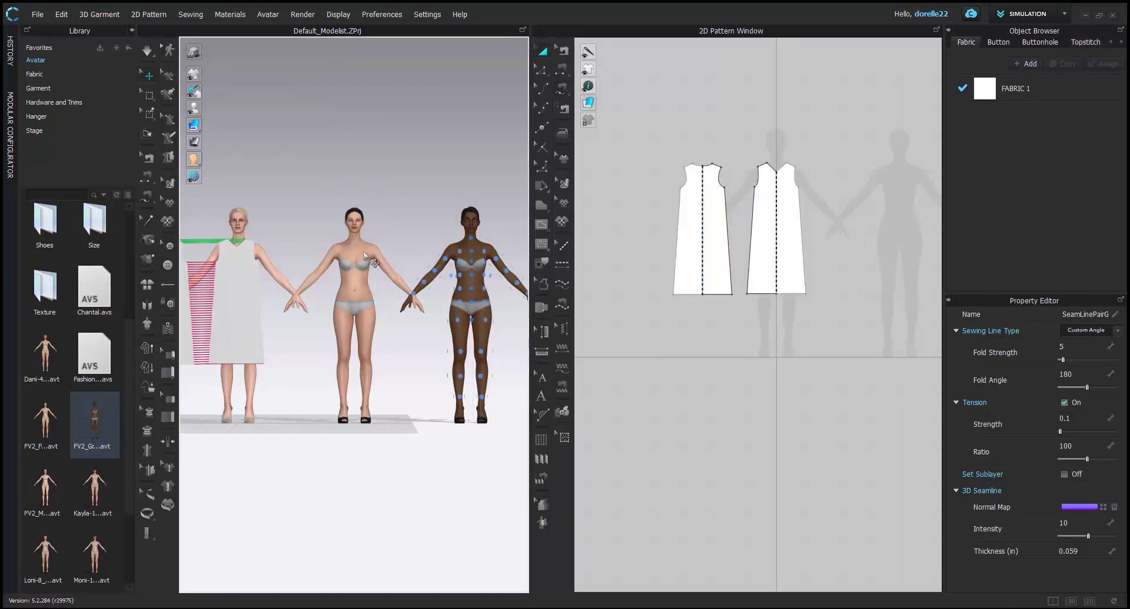
left_click(366, 259)
mouse_move(194, 108)
left_click(227, 108)
left_click(492, 219)
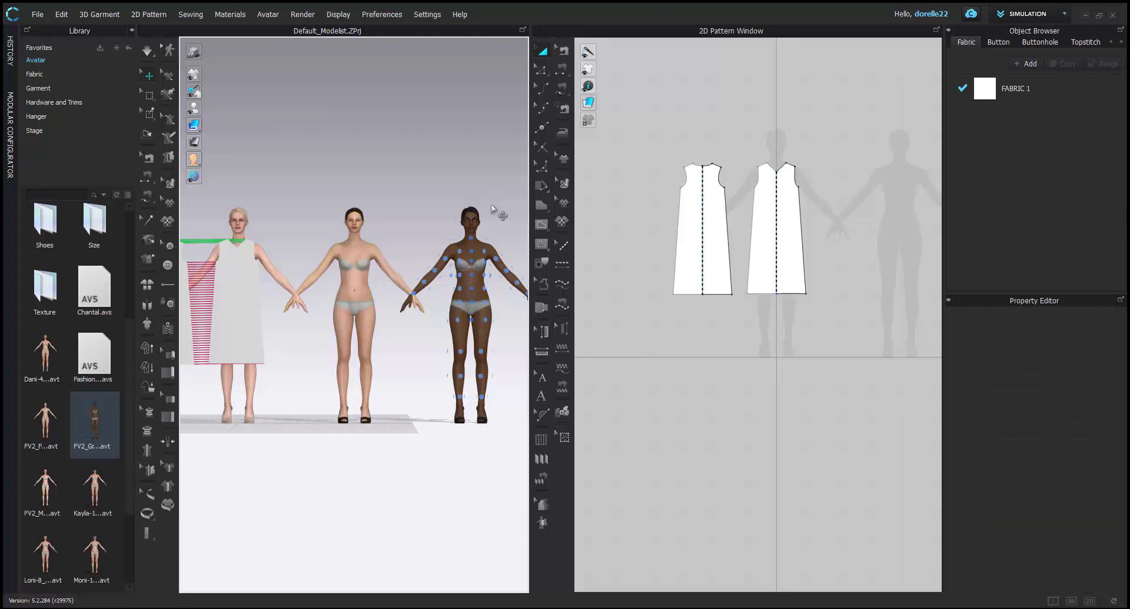
Step: Check the Model property of the Grace, Feifei and Mara avatars and view the group from behind
left_click(491, 256)
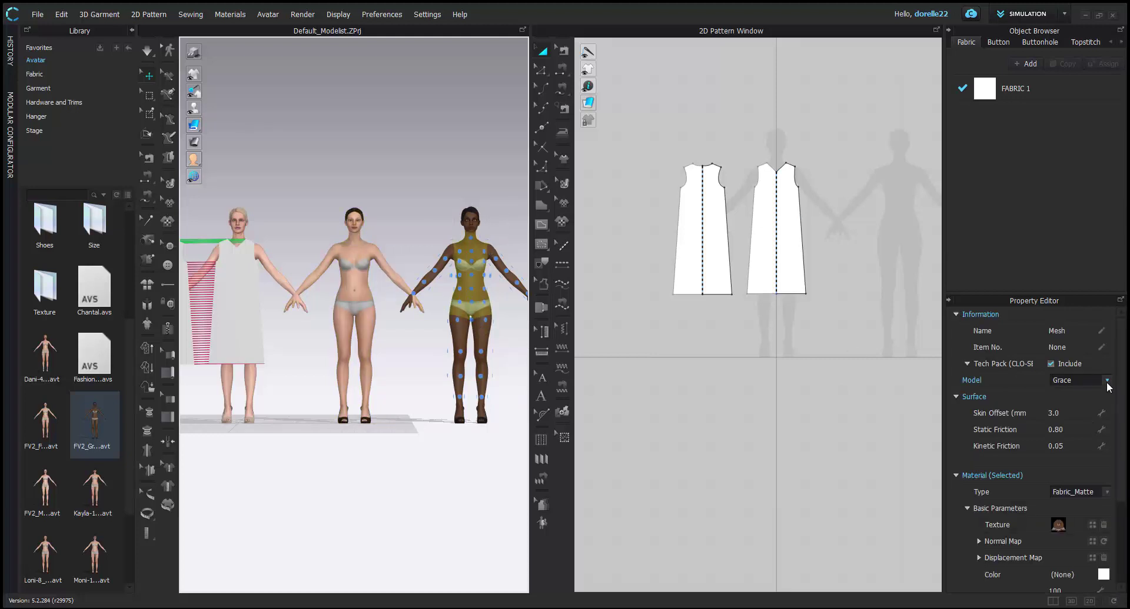
left_click(348, 301)
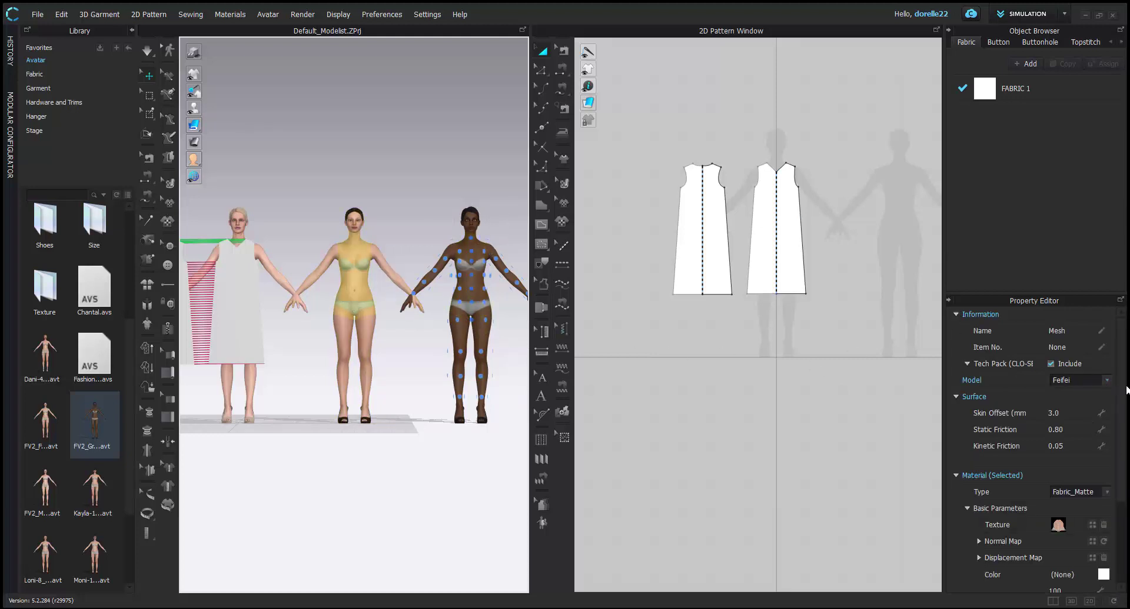
scroll(1095, 541, "down", 7)
scroll(1092, 540, "up", 7)
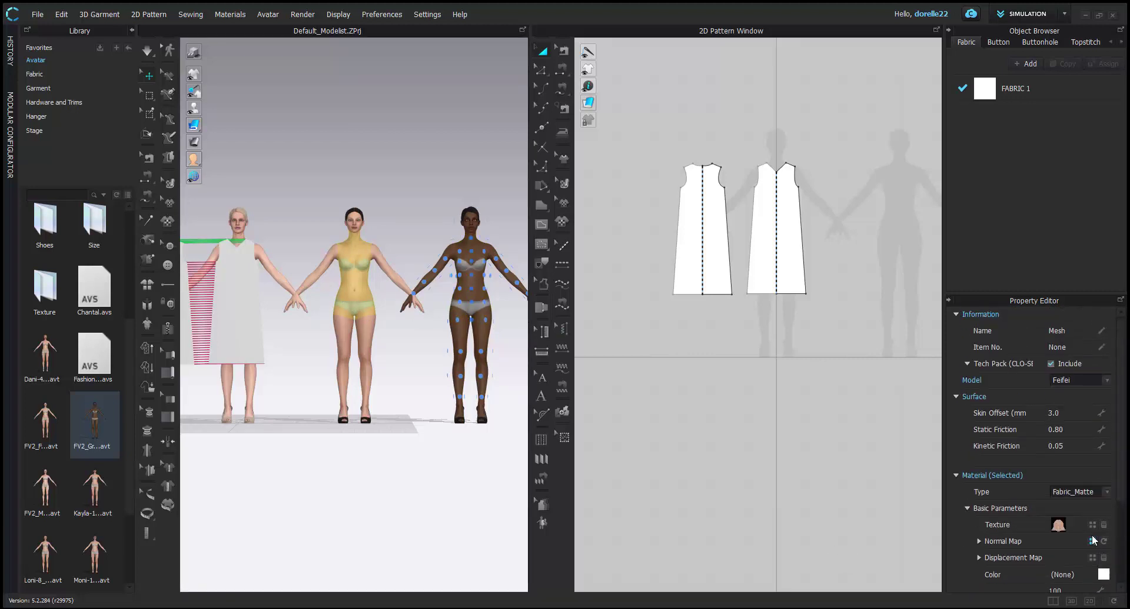
left_click(415, 368)
left_click(238, 242)
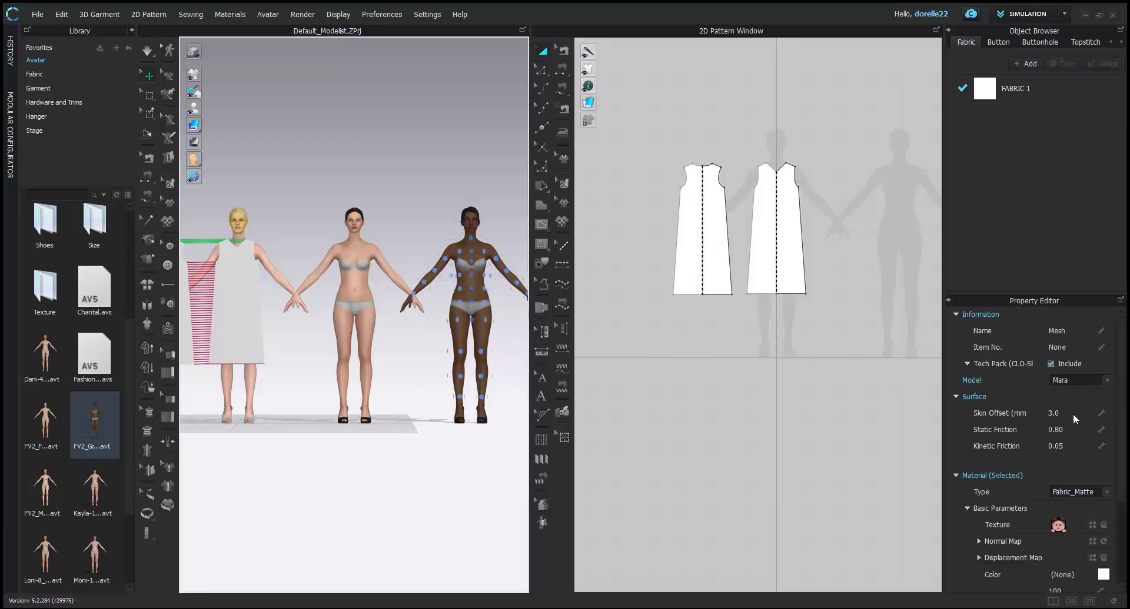
left_click(1106, 381)
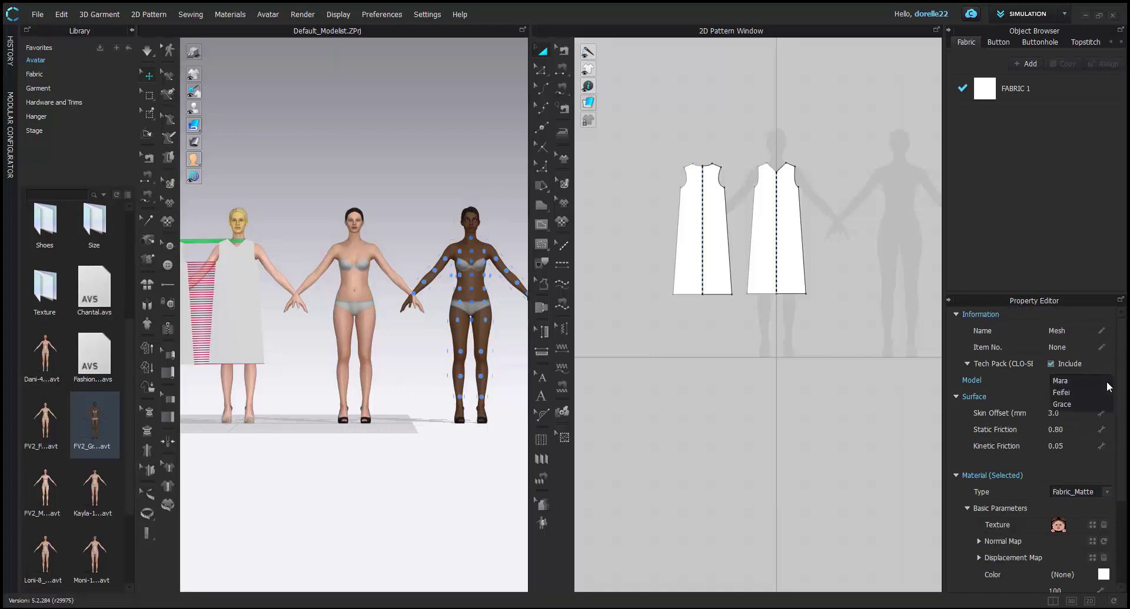
left_click(1022, 380)
left_click(634, 401)
right_click_drag(392, 209, 176, 201)
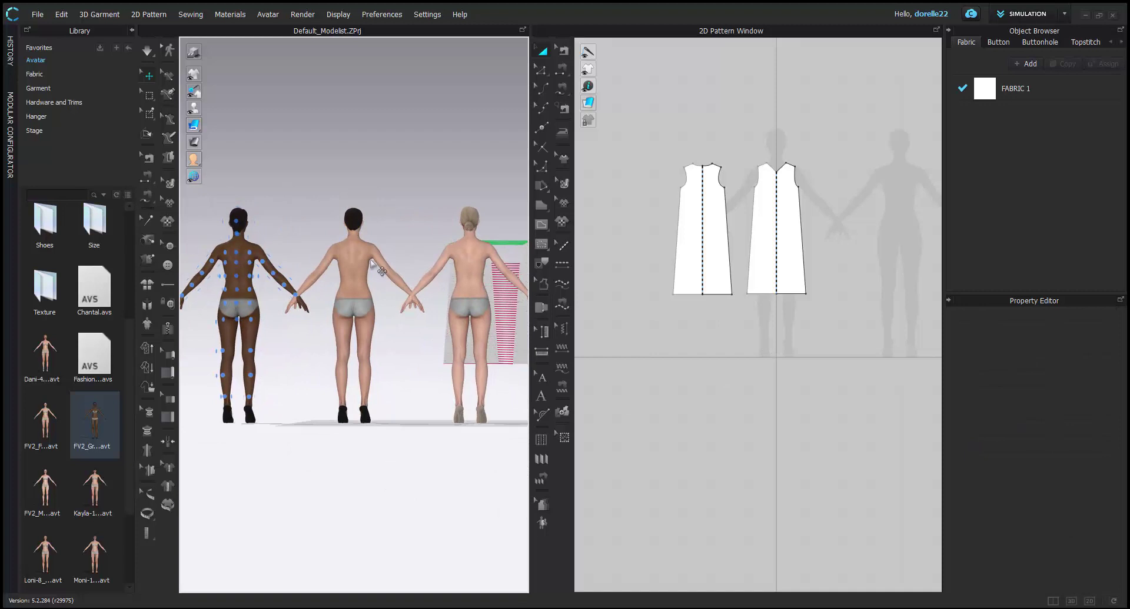
Step: Select the Mara avatar, toggle the arrangement points off and on, and view the three avatars from the front
left_click(473, 284)
mouse_move(194, 110)
left_click(229, 110)
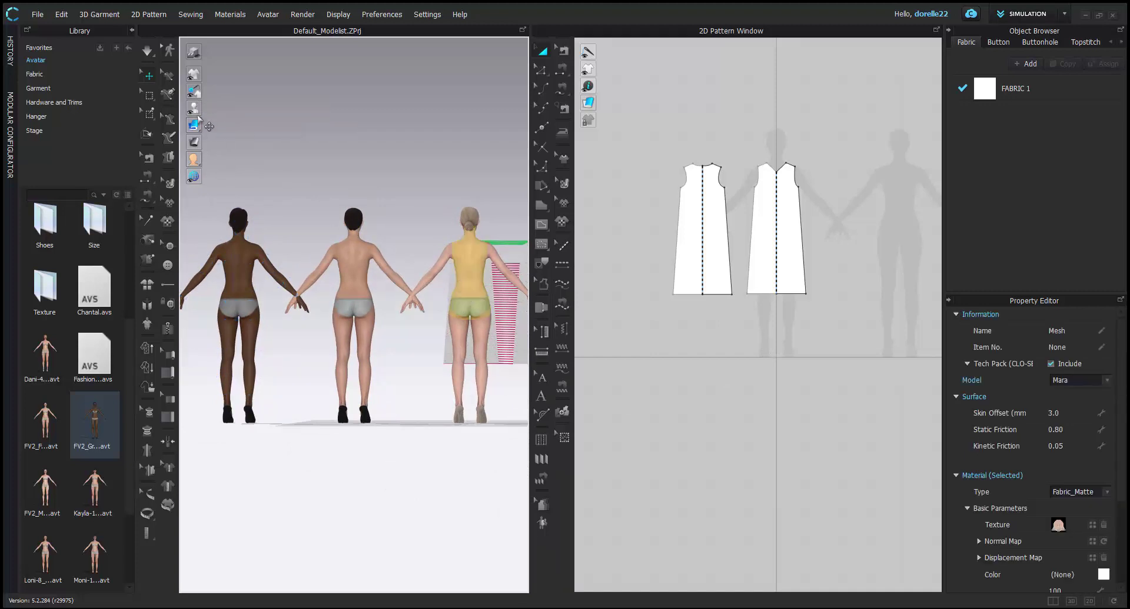
mouse_move(194, 108)
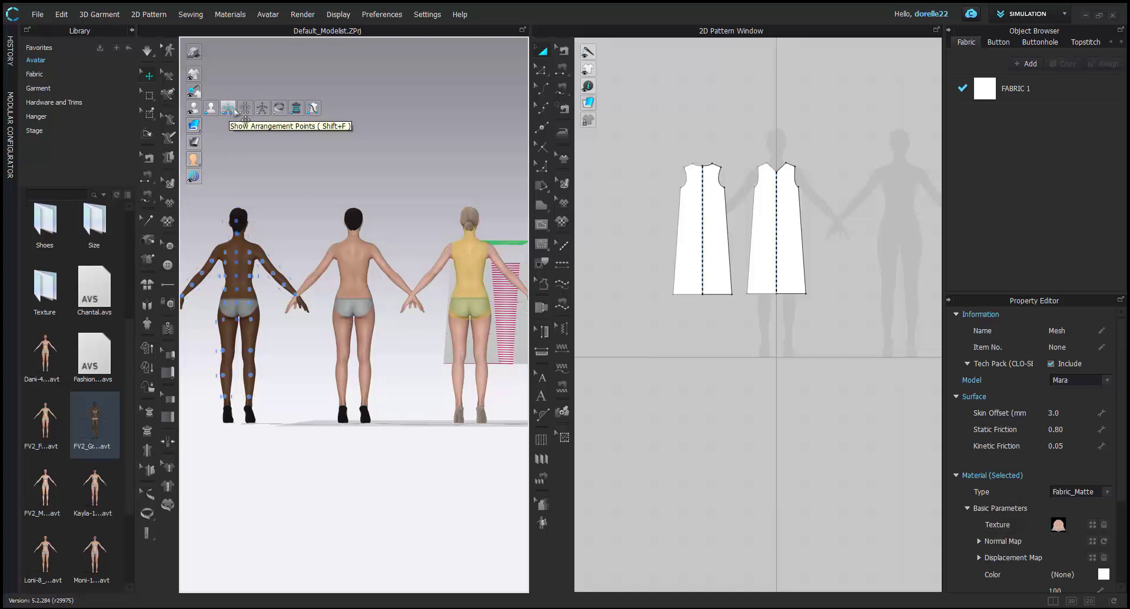
scroll(442, 359, "down", 1)
right_click_drag(442, 359, 726, 390)
left_click(327, 251)
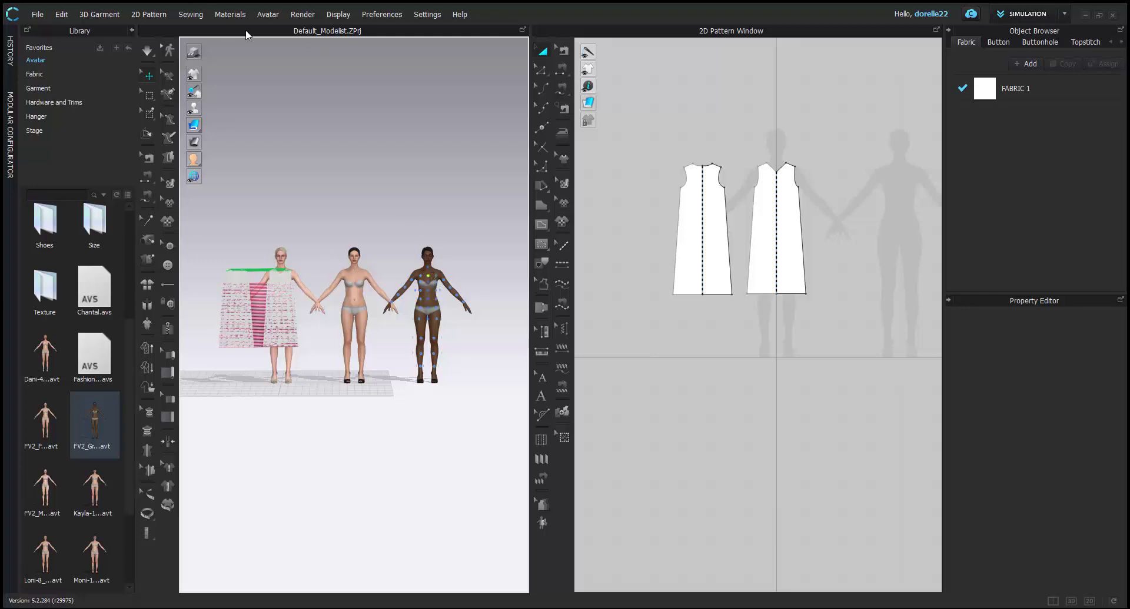
Step: Delete the Grace avatar from the scene
left_click(268, 15)
left_click(427, 211)
scroll(447, 281, "up", 3)
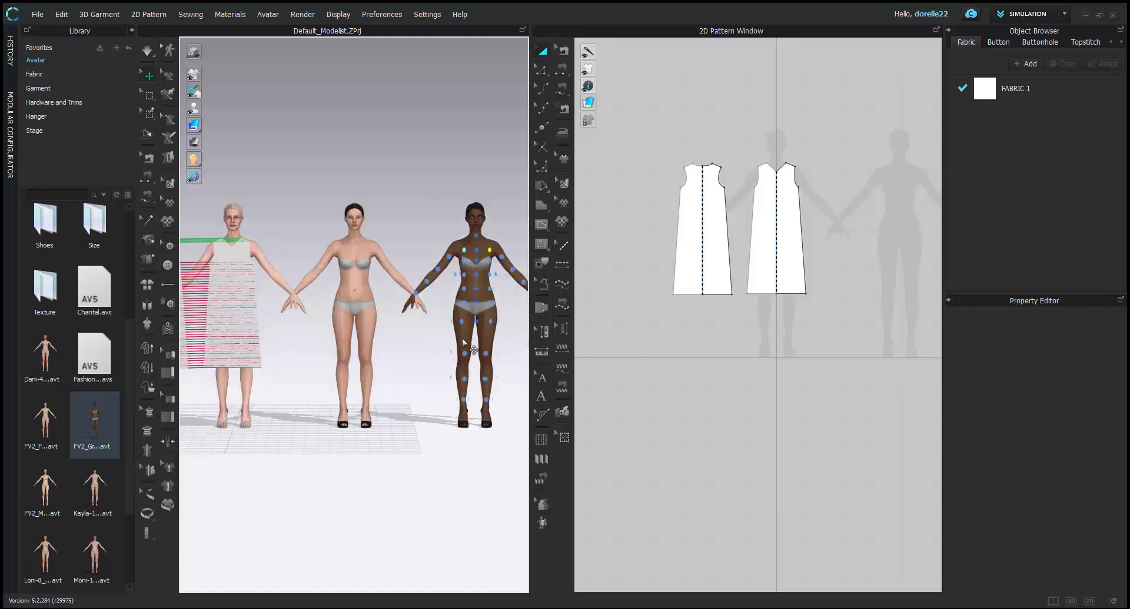
left_click(477, 348)
left_click(272, 14)
left_click(277, 31)
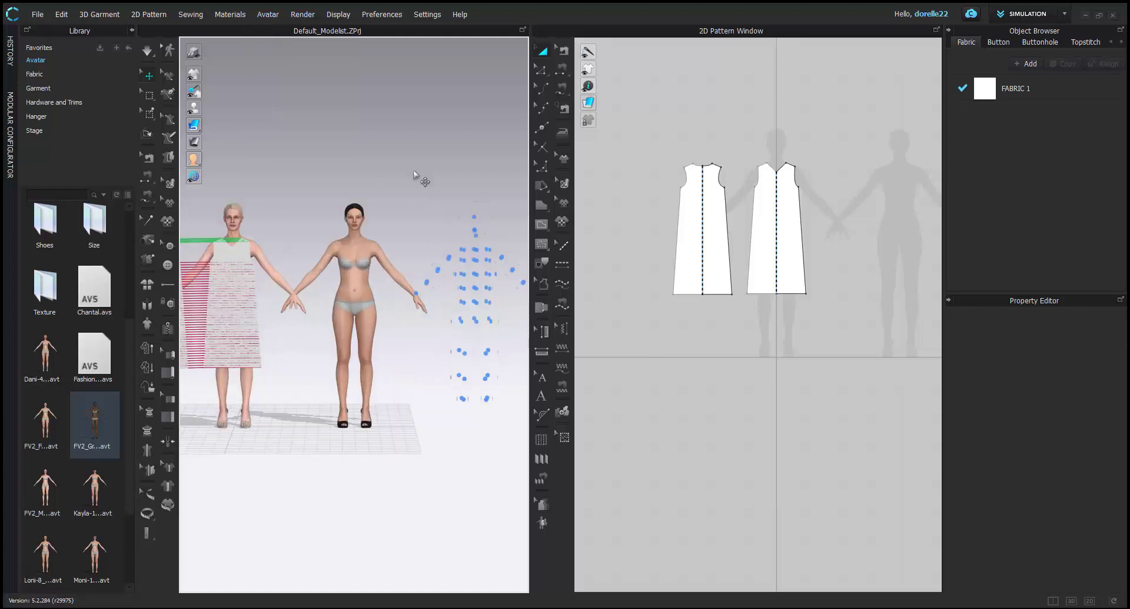
Step: Toggle the arrangement points off and on again and delete the Feifei avatar
mouse_move(194, 108)
left_click(227, 108)
left_click(229, 115)
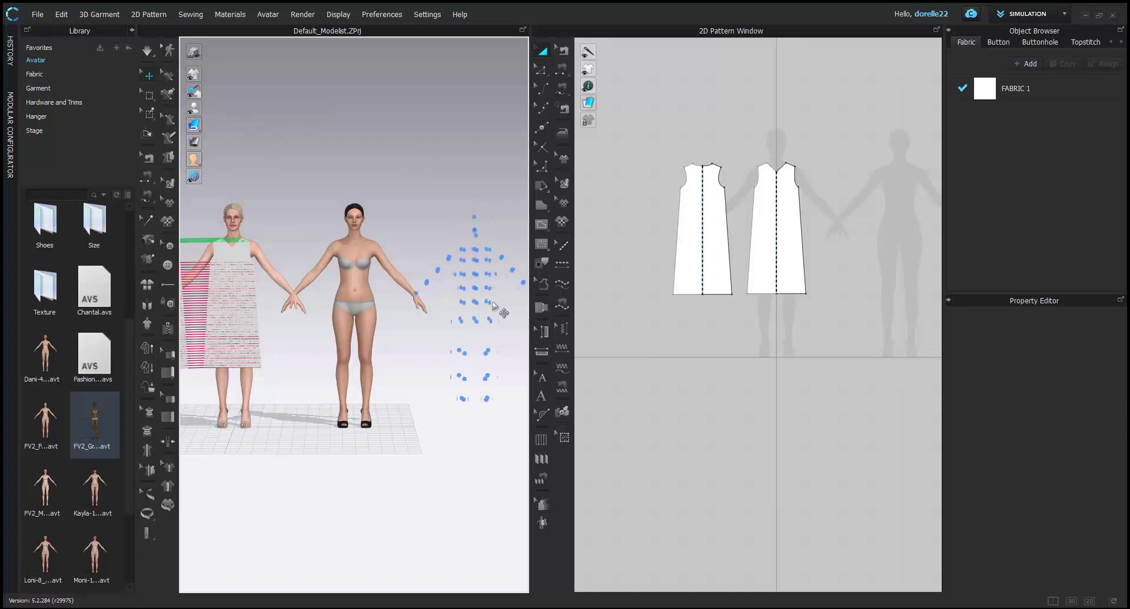
left_click(362, 247)
left_click(268, 15)
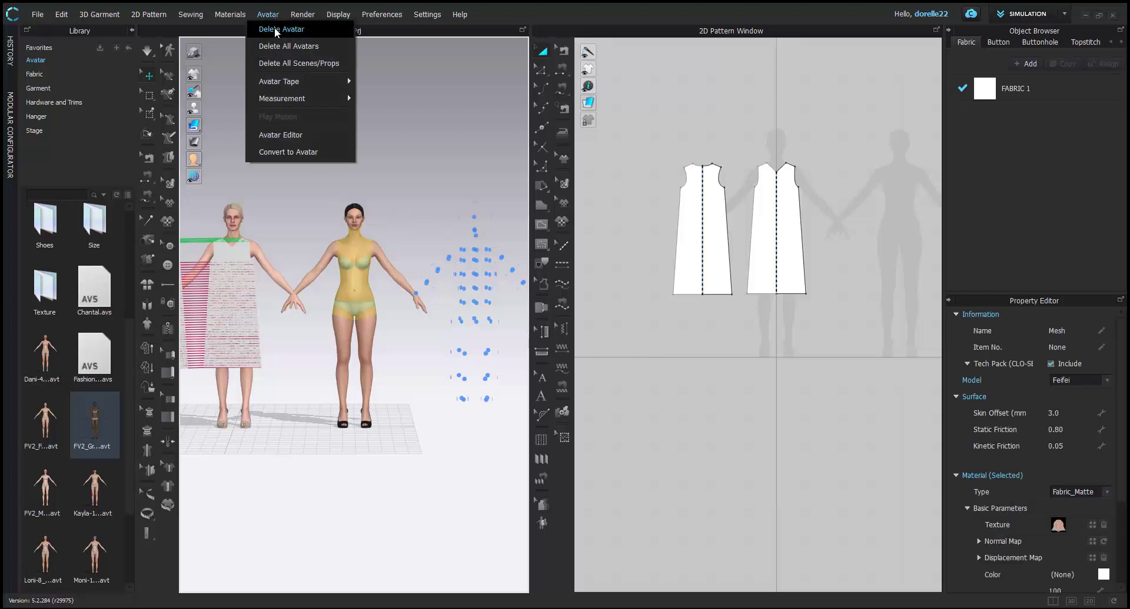
left_click(276, 31)
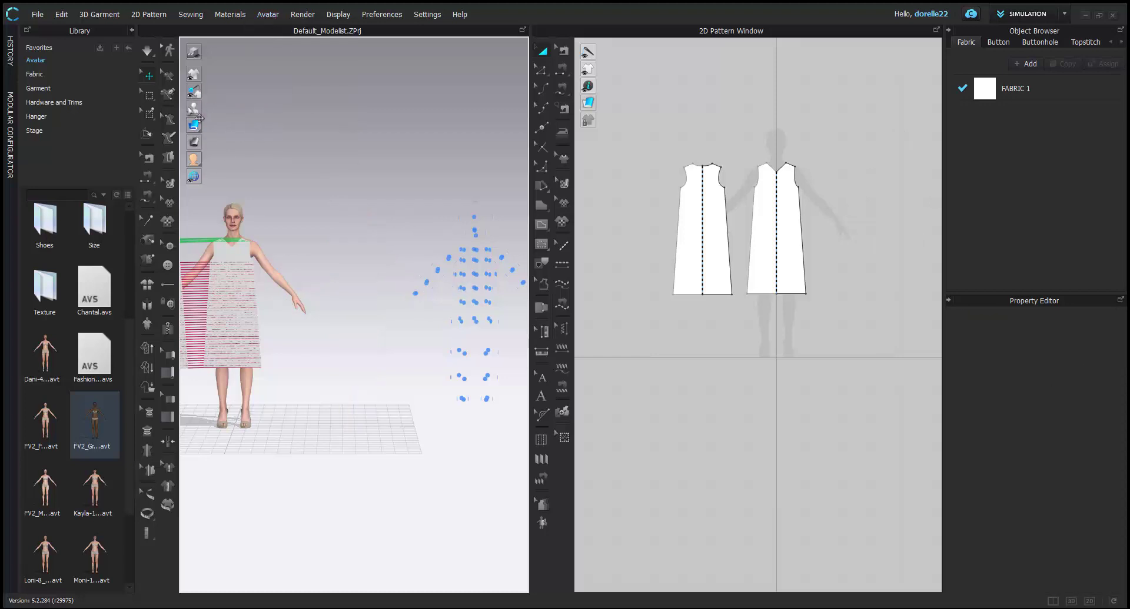
Step: Hide the arrangement points and remove all remaining avatars from the scene
mouse_move(194, 108)
left_click(238, 108)
left_click(237, 230)
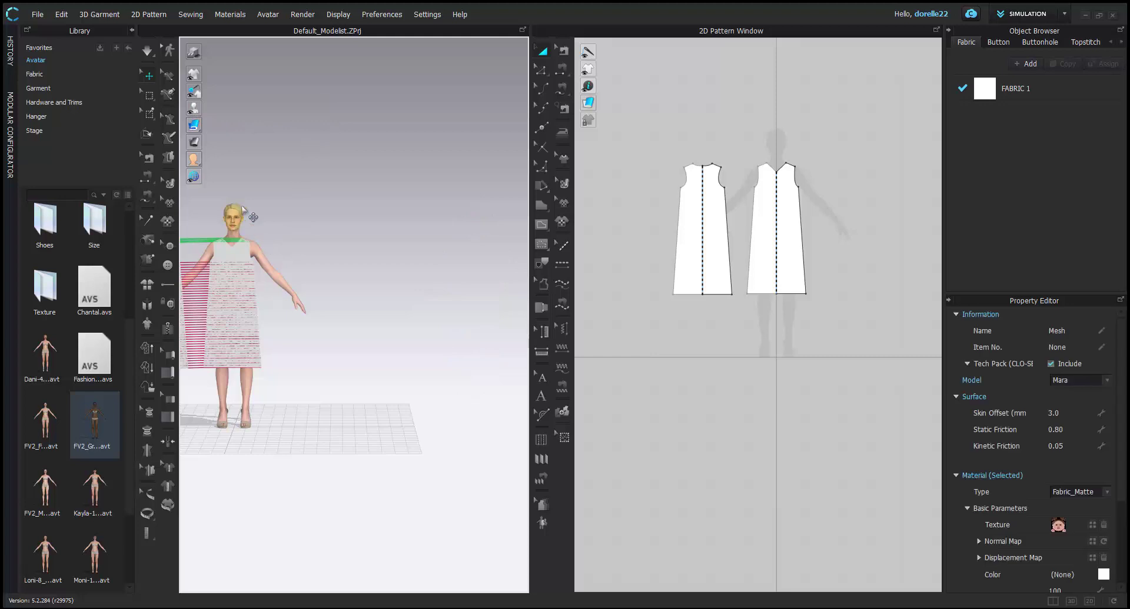
left_click(268, 14)
left_click(292, 48)
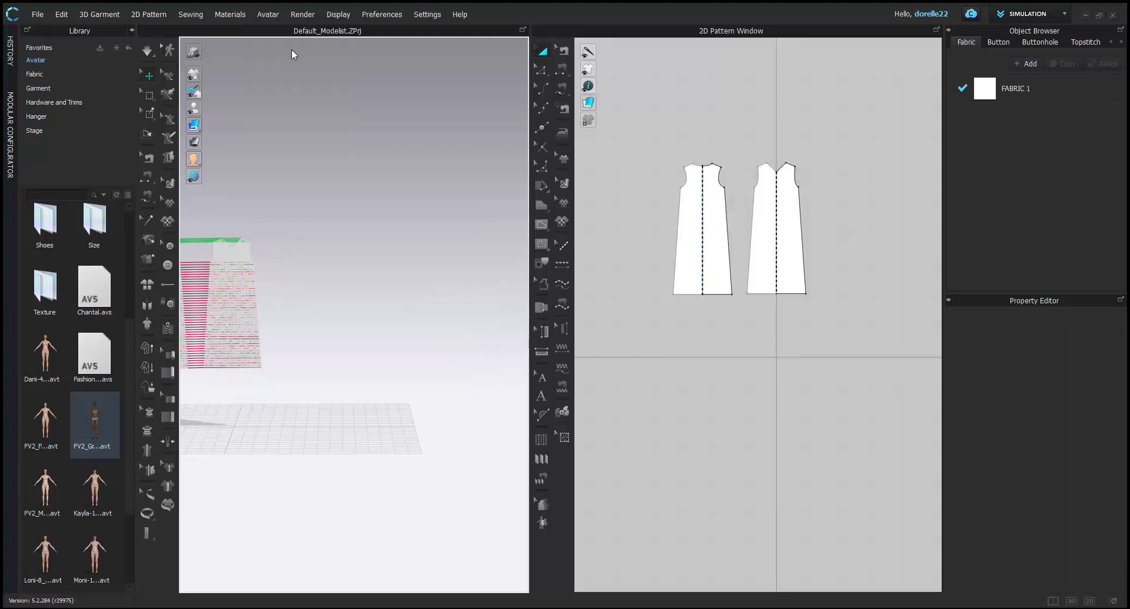
Step: Load the FV2_Feifei avatar from the library into the empty scene
left_click_drag(49, 436, 361, 272)
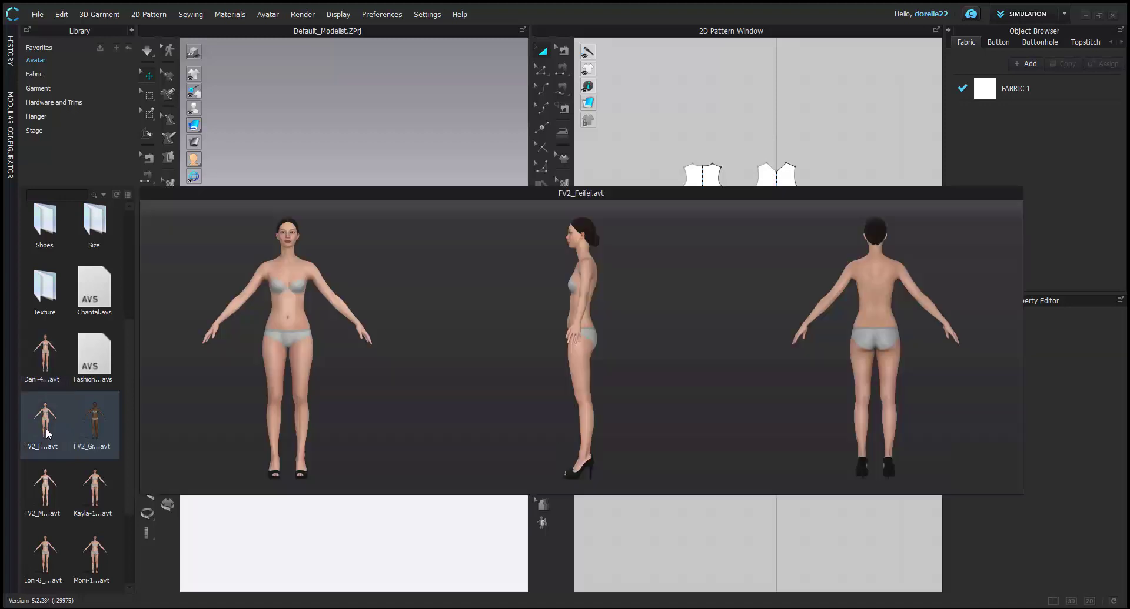
left_click(47, 434)
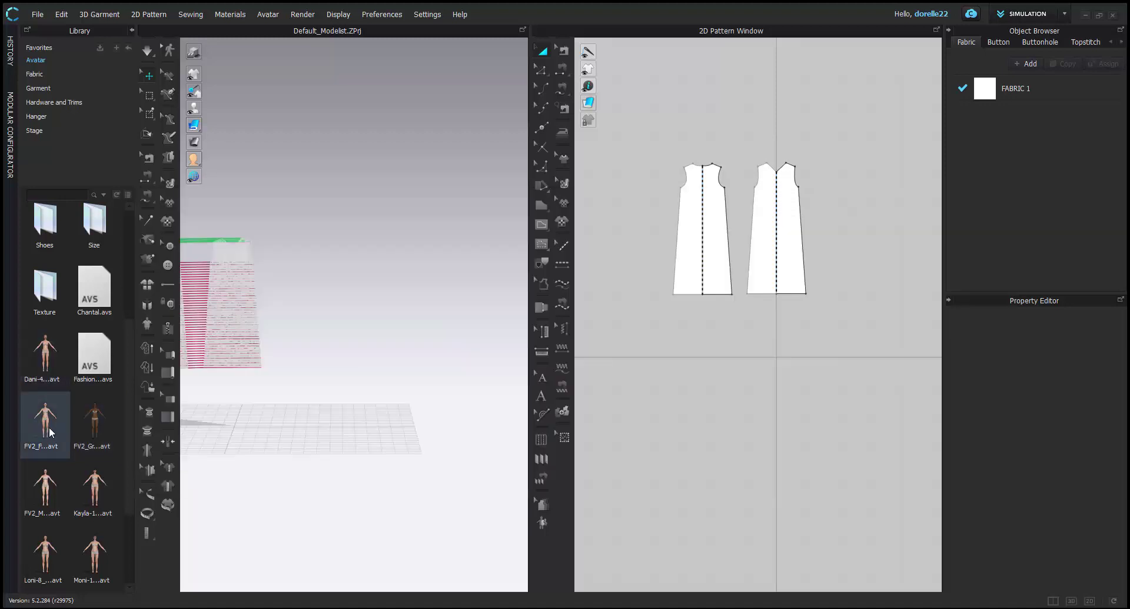
double_click(49, 433)
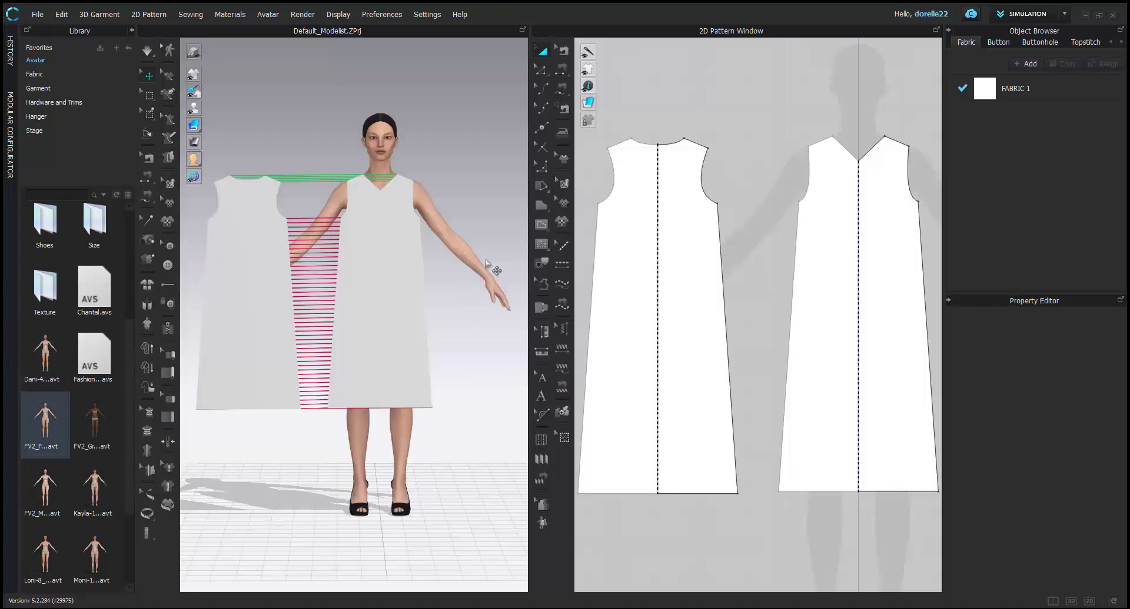
Step: Show the arrangement points, place the back dress piece on a point behind the avatar's hips, and simulate the dress from the front view
left_click(225, 109)
right_click_drag(467, 150, 384, 217)
left_click(489, 214)
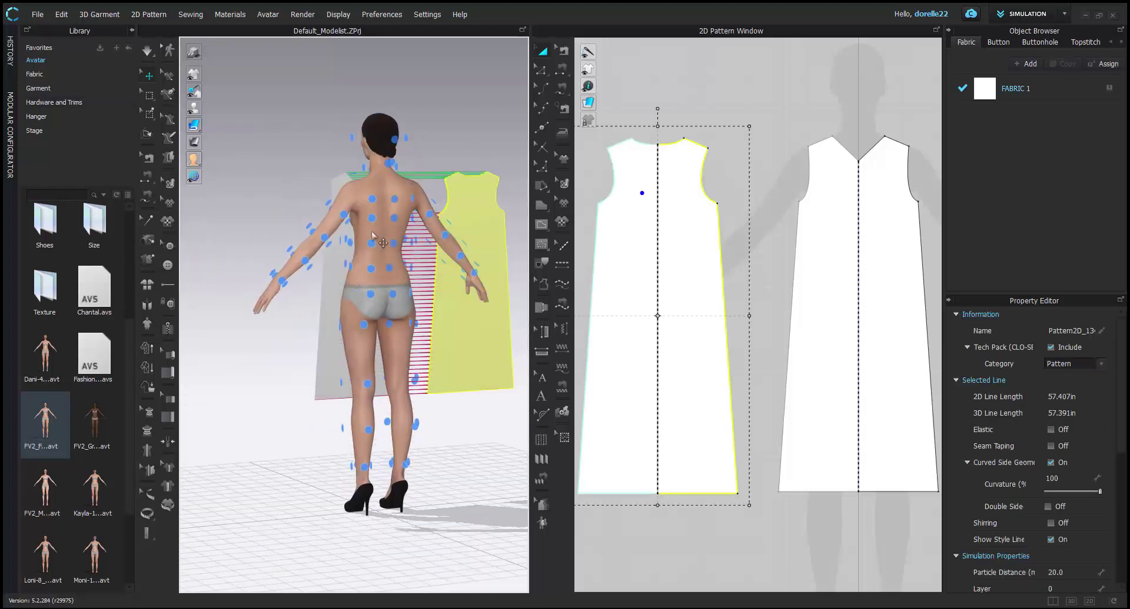
left_click(393, 300)
right_click_drag(462, 159, 518, 230)
key("space")
key("2")
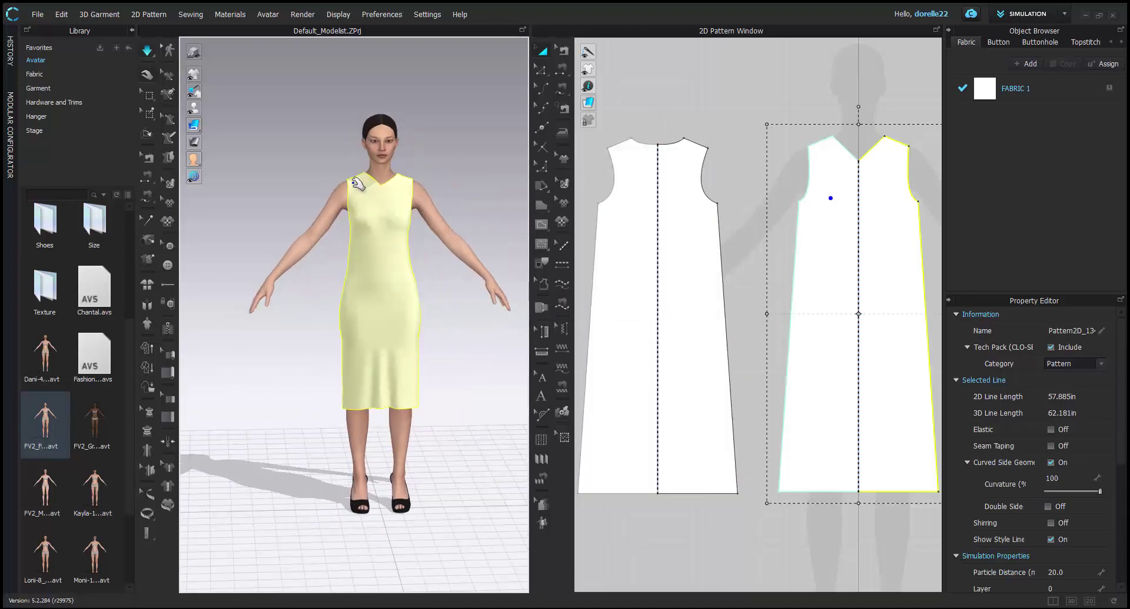
Step: Examine the draped dress on the avatar from several angles and the whole pattern in the 2D window
left_click(450, 154)
right_click_drag(450, 155, 432, 159)
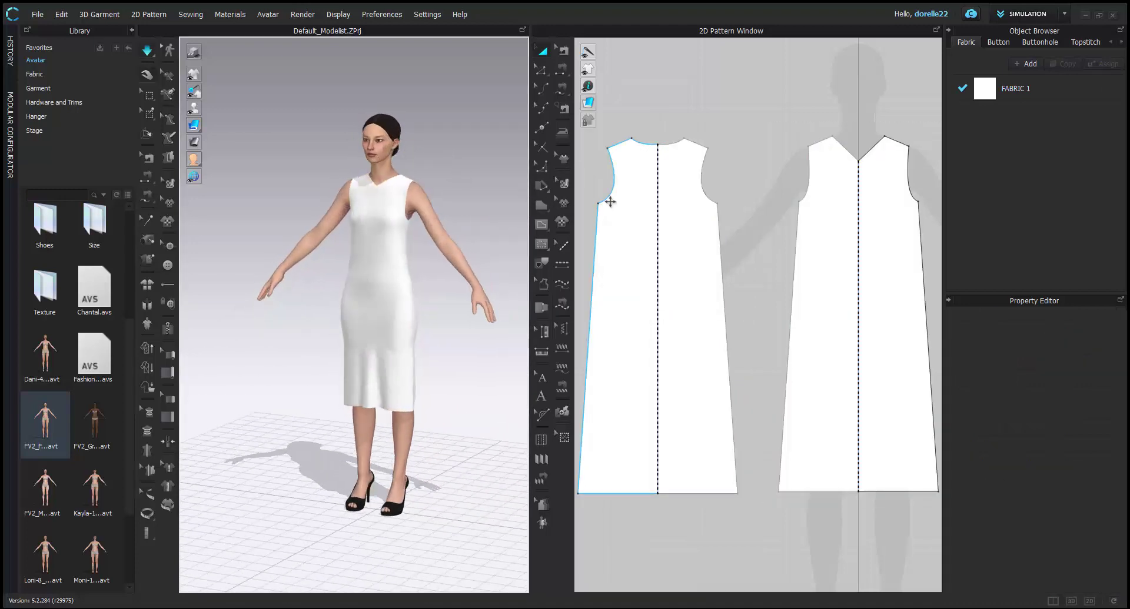
right_click_drag(772, 216, 676, 131)
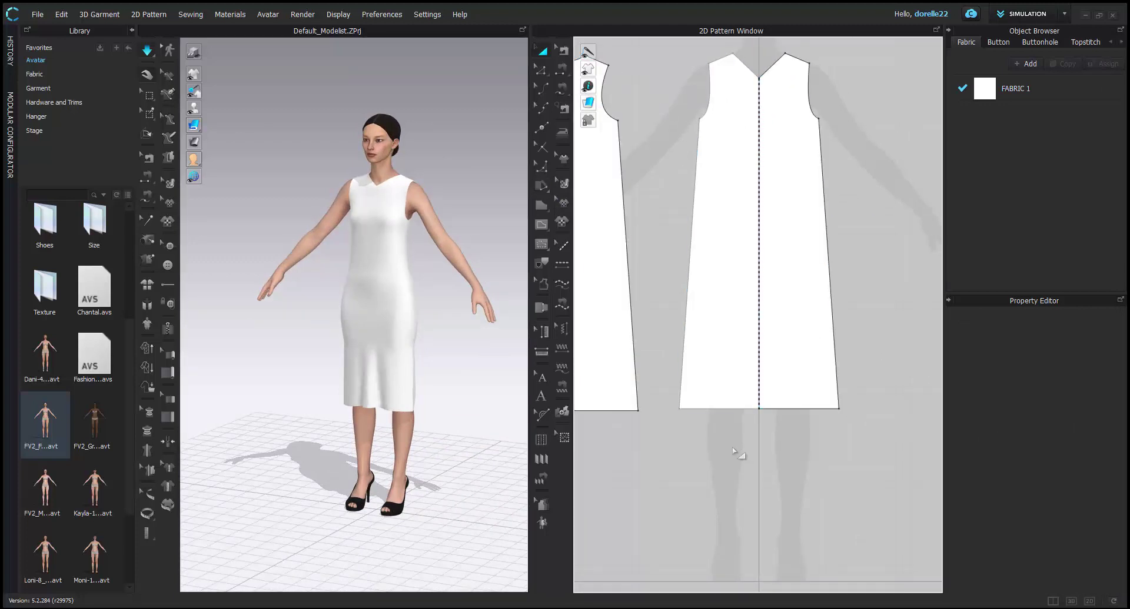
scroll(732, 451, "up", 3)
middle_click_drag(732, 451, 789, 403)
scroll(438, 274, "down", 2)
right_click_drag(438, 271, 474, 263)
middle_click_drag(471, 268, 441, 278)
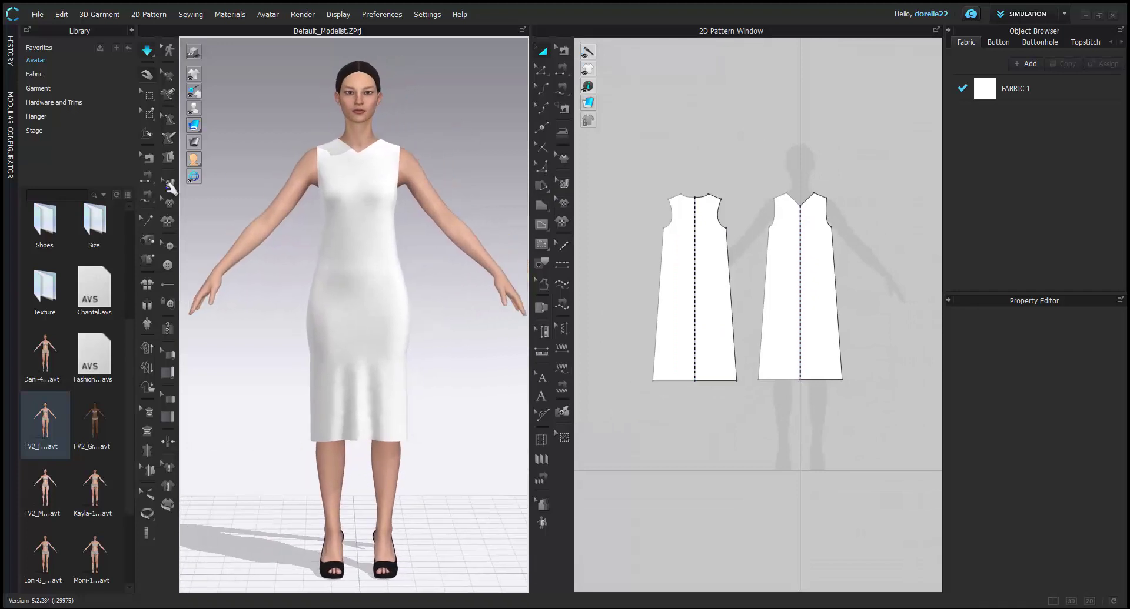
Step: Open the Female_V1 avatar folder in the library
left_click(37, 61)
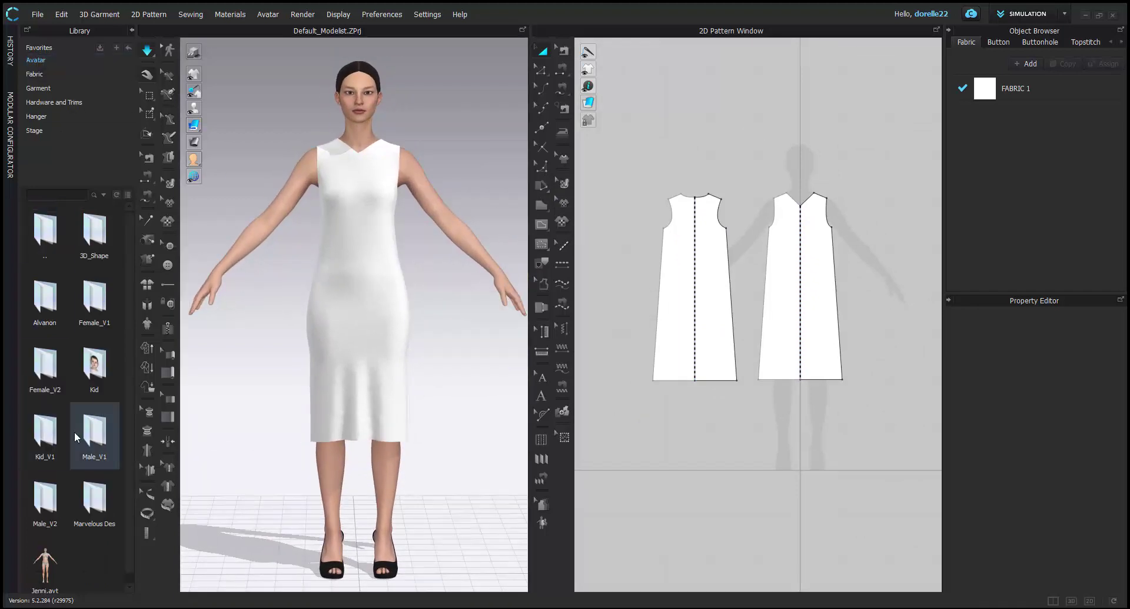
double_click(90, 319)
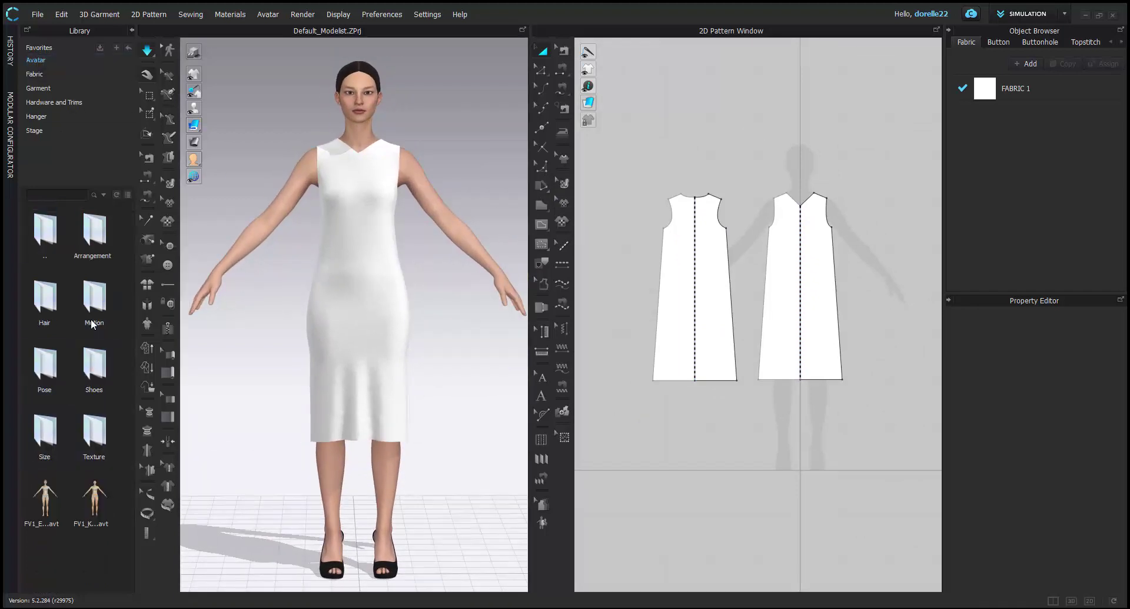
Step: Try deleting the Feifei avatar while the simulation is running, and undo the deletion
left_click(366, 128)
right_click(363, 129)
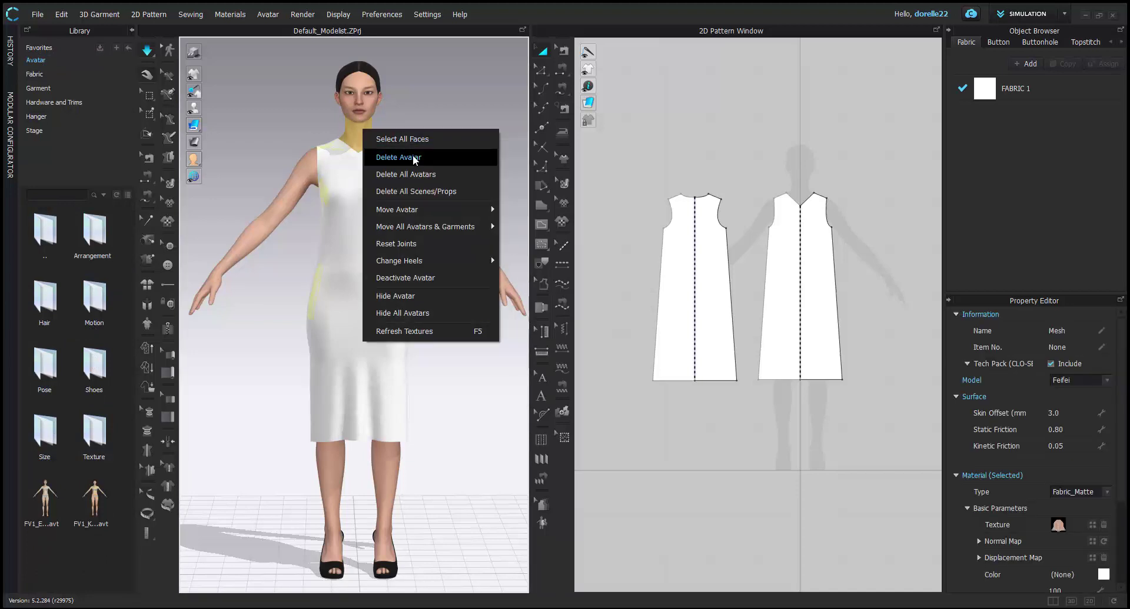
left_click(143, 49)
left_click(147, 51)
key("Delete")
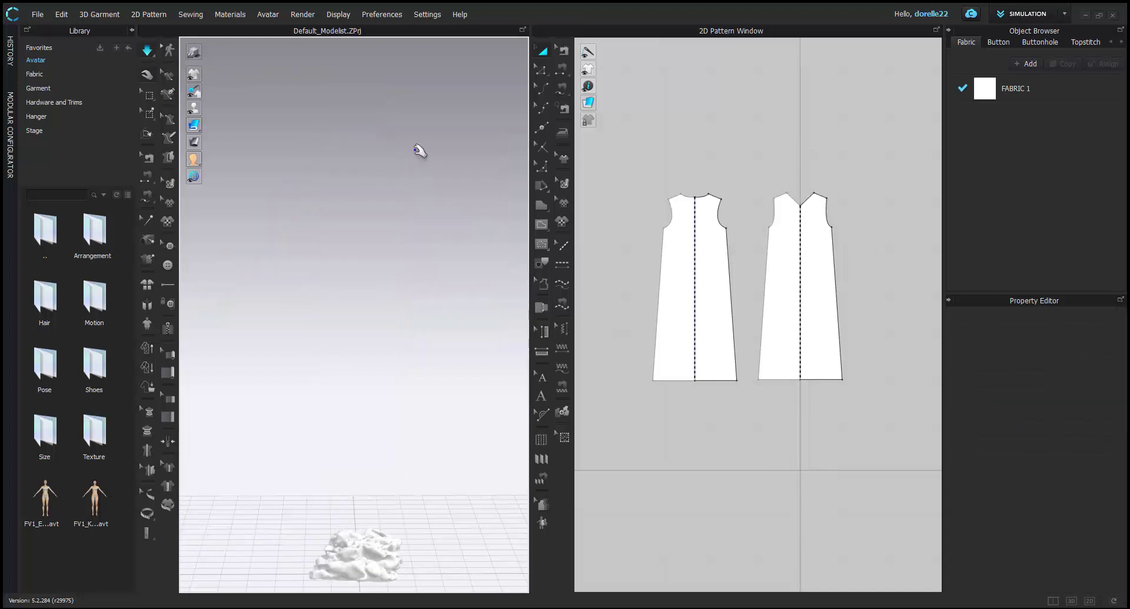
key("ctrl+z")
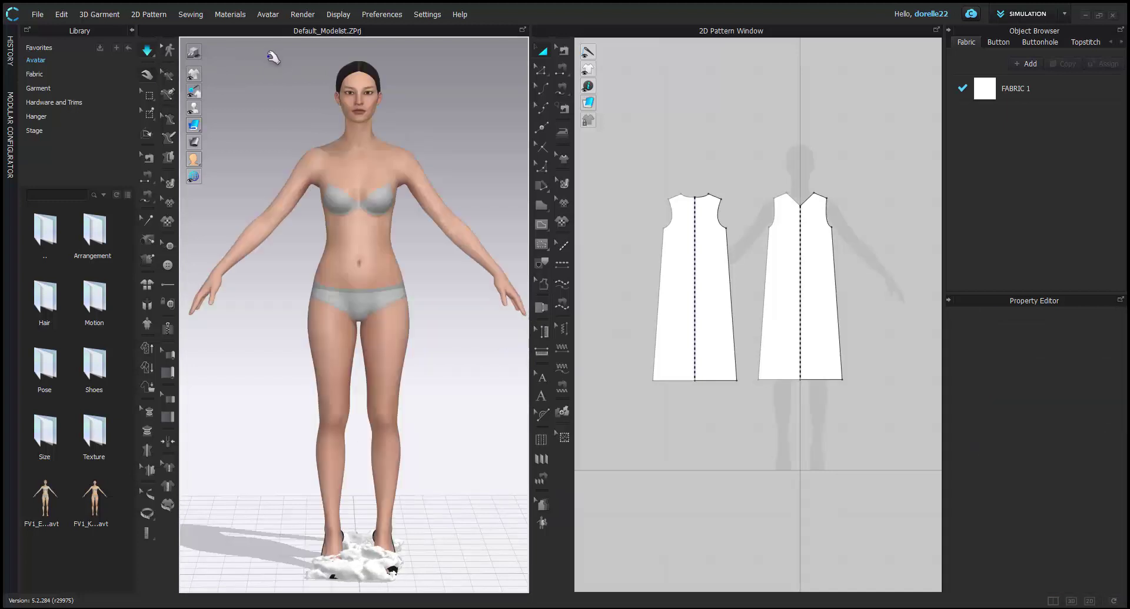
Step: Select both dress pieces, reset their 3D arrangement, and simulate the dress onto the Feifei avatar again
left_click_drag(641, 162, 988, 490)
right_click(357, 567)
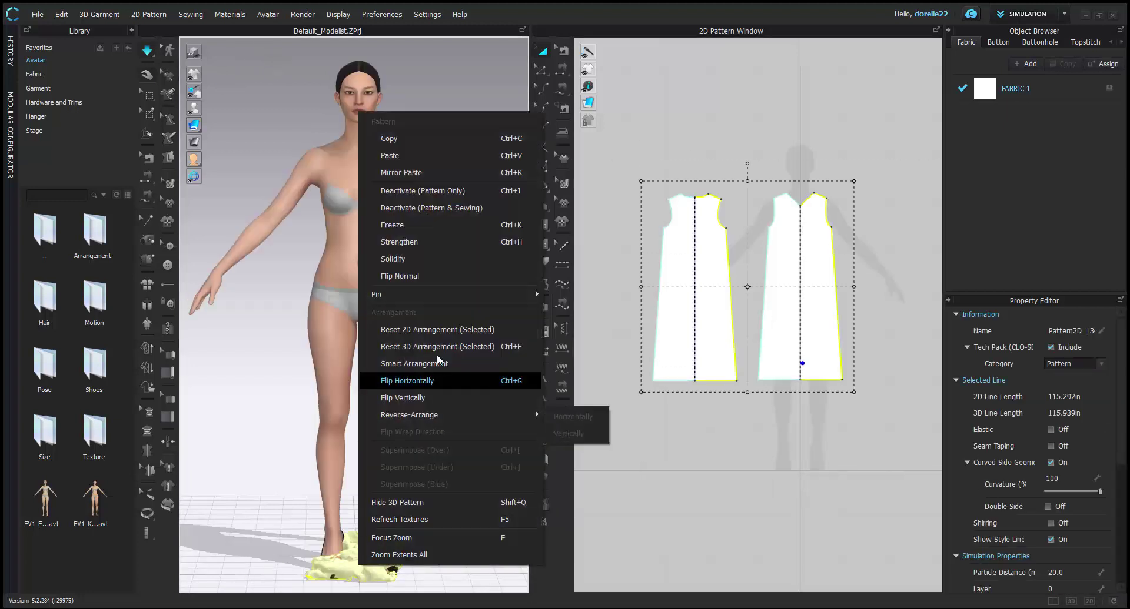
left_click(435, 347)
left_click(392, 327)
key("space")
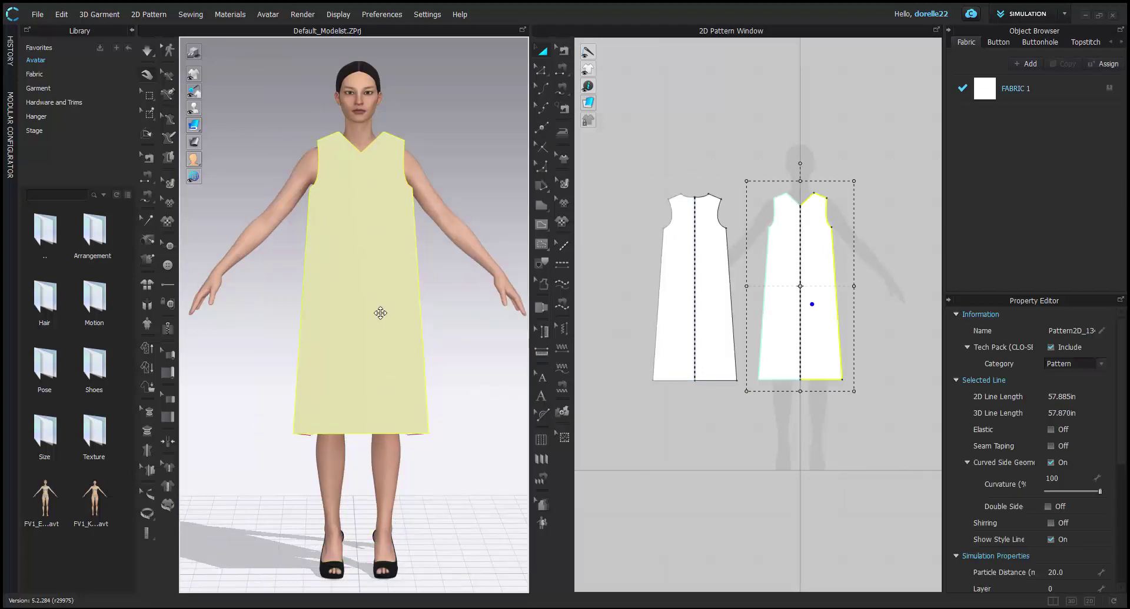
left_click(460, 358)
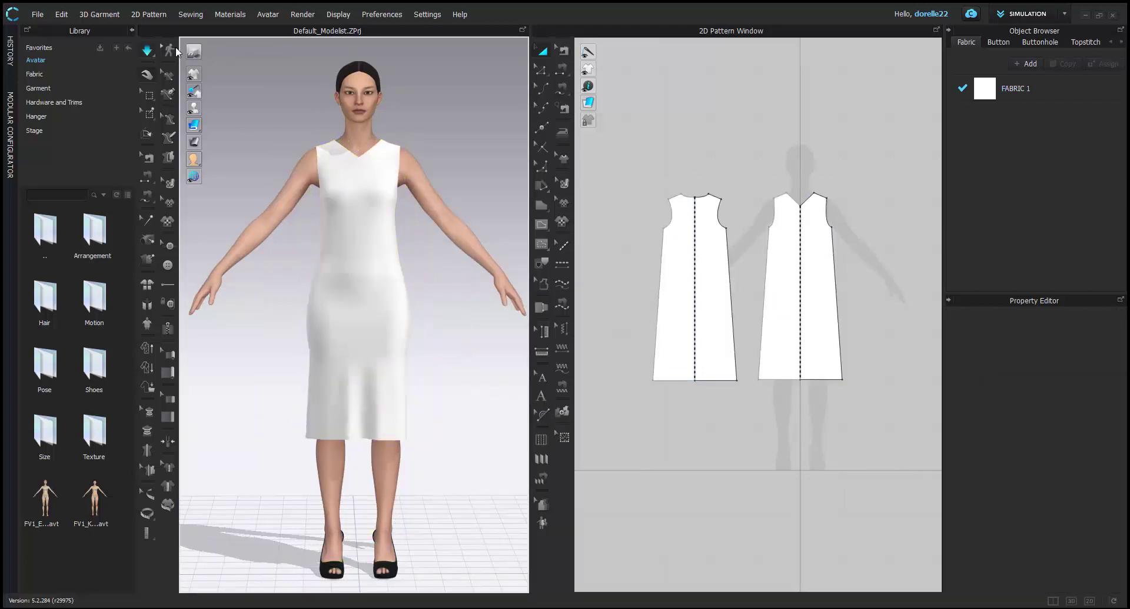
Step: Delete the Feifei avatar with the simulation stopped and load the FV1_Emma avatar in its place
right_click(359, 130)
left_click(415, 157)
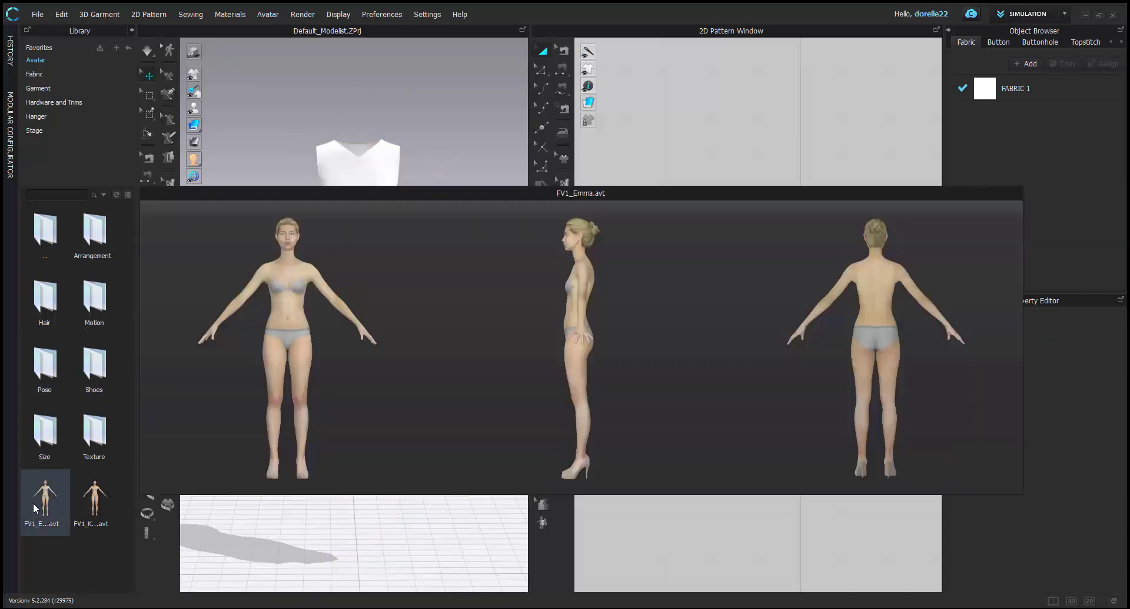
double_click(33, 503)
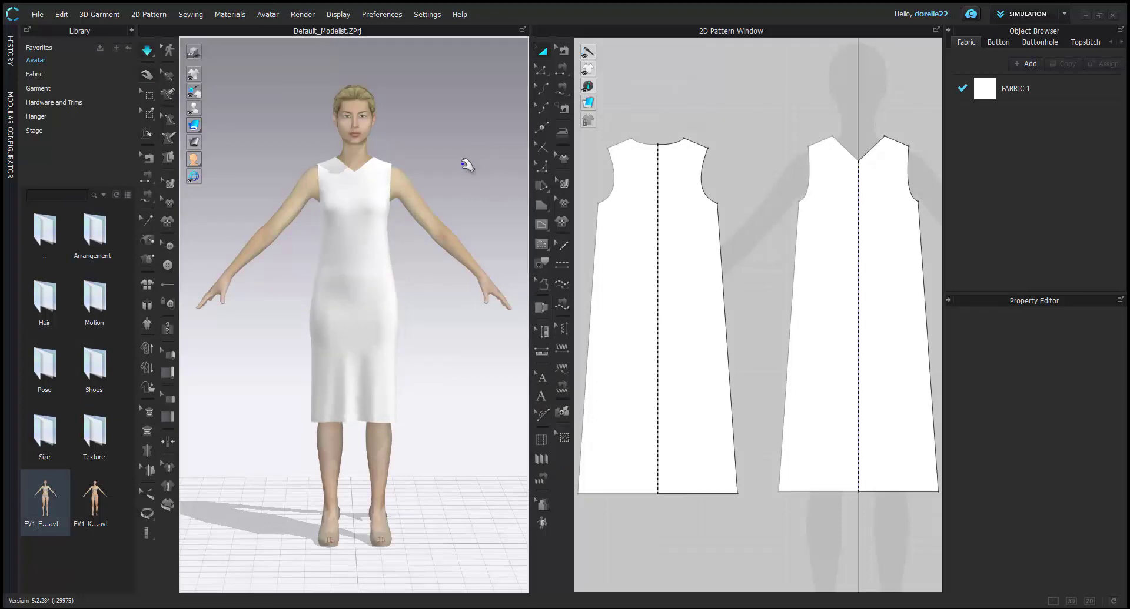
Step: Select both pattern pieces, reset their 3D arrangement, and simulate the dress again on the Emma avatar
right_click_drag(463, 166, 236, 179)
left_click_drag(380, 206, 487, 213)
right_click_drag(474, 199, 618, 168)
left_click(492, 195)
scroll(625, 139, "down", 2)
left_click_drag(606, 132, 821, 362)
right_click(334, 312)
left_click(401, 417)
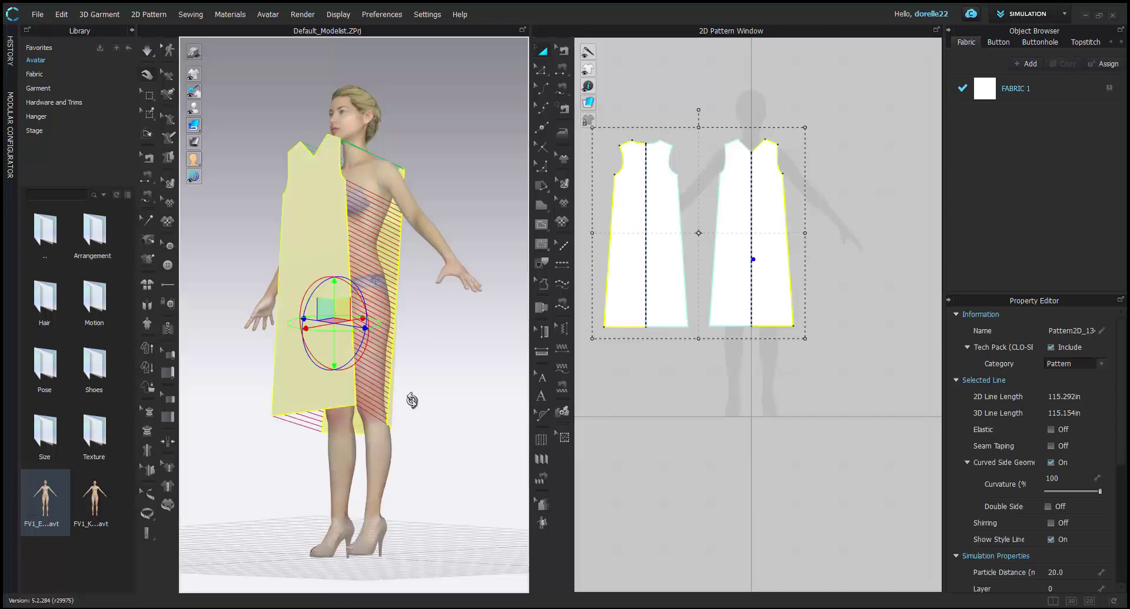
right_click_drag(494, 445, 444, 376)
left_click(443, 376)
Step: Delete the Emma avatar with the simulation stopped and load the FV1_Kelly avatar under the dress
left_click(327, 144)
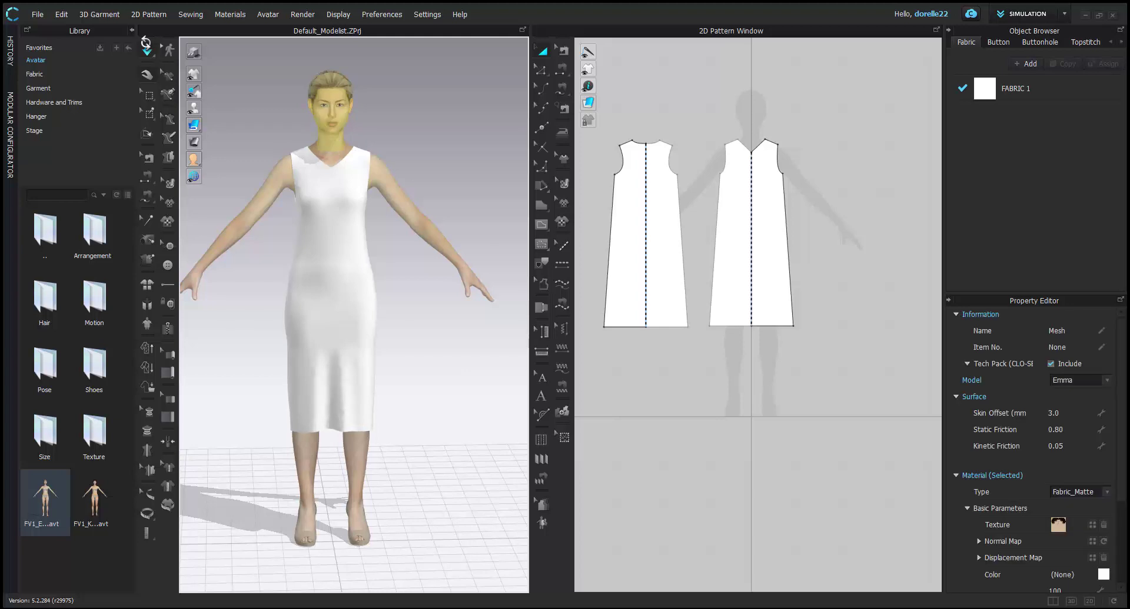
right_click(307, 132)
left_click(371, 169)
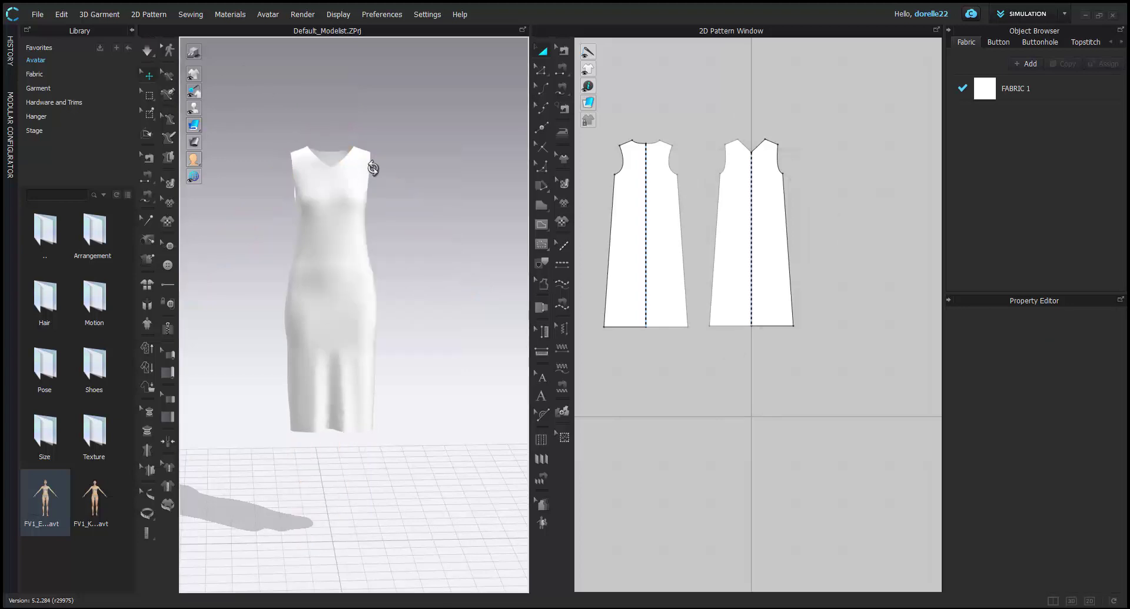
left_click(94, 500)
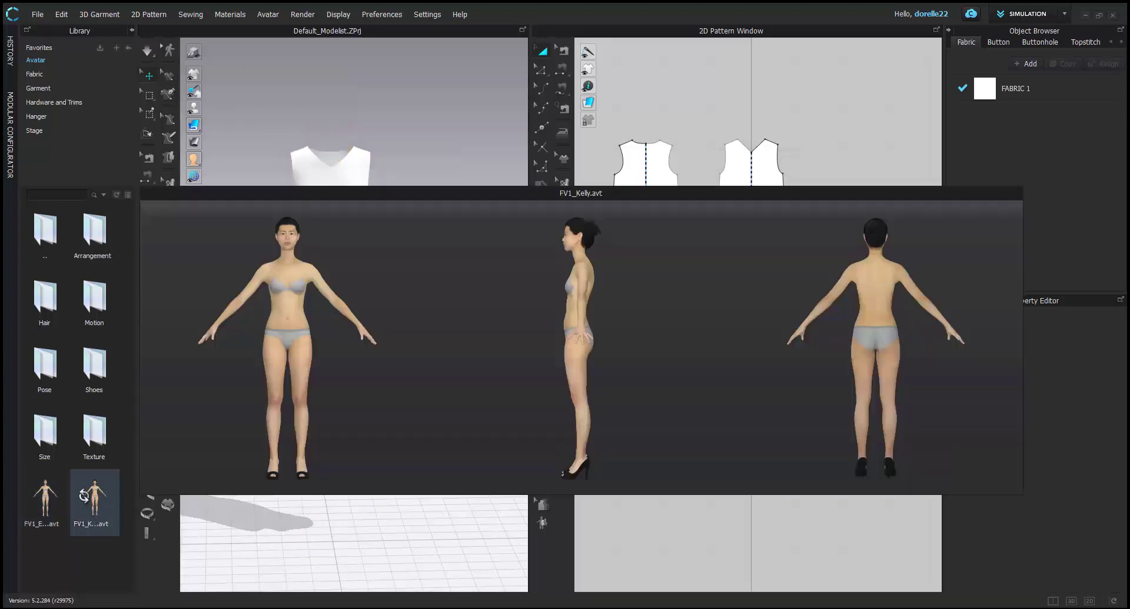
left_click_drag(95, 499, 284, 511)
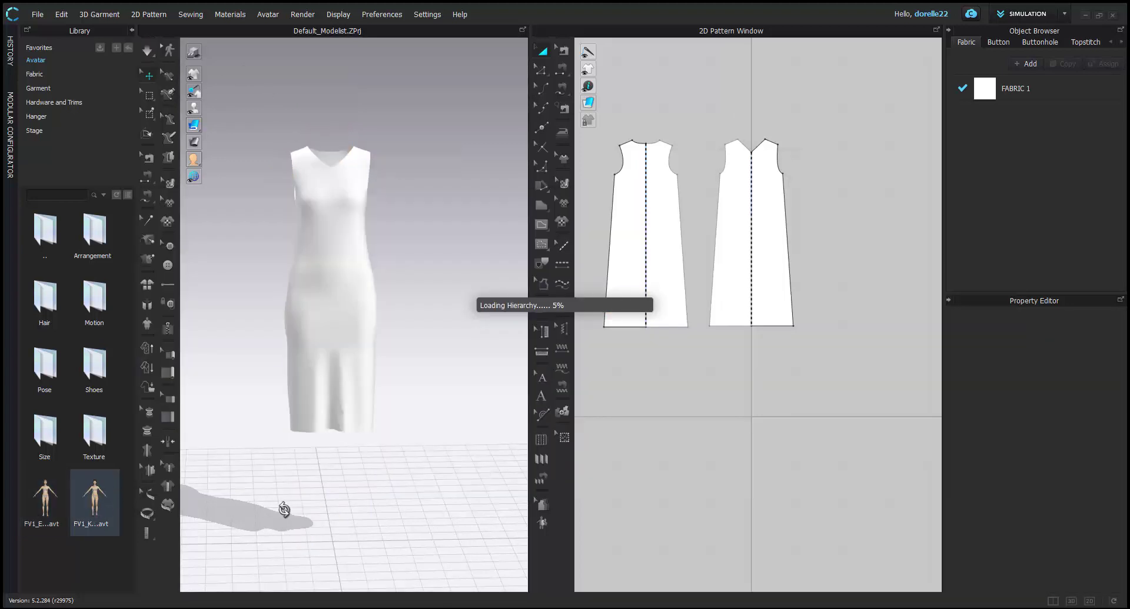
right_click_drag(507, 390, 438, 414)
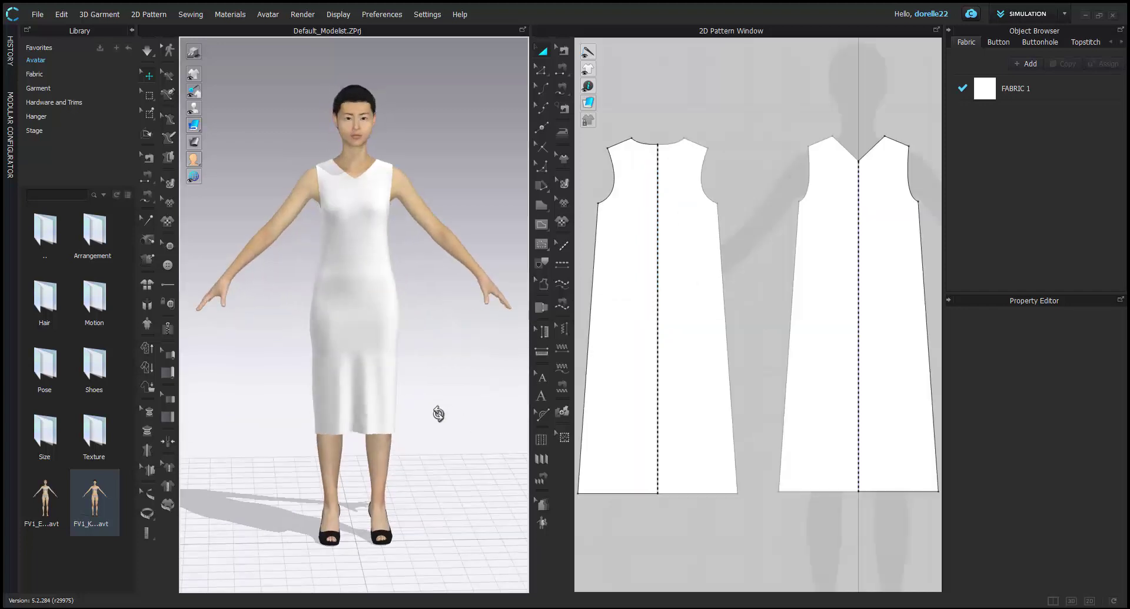
Step: Delete all avatars from the scene and load the FV2_Gr avatar (Grace) from the Female_V2 library folder under the dress
right_click(355, 157)
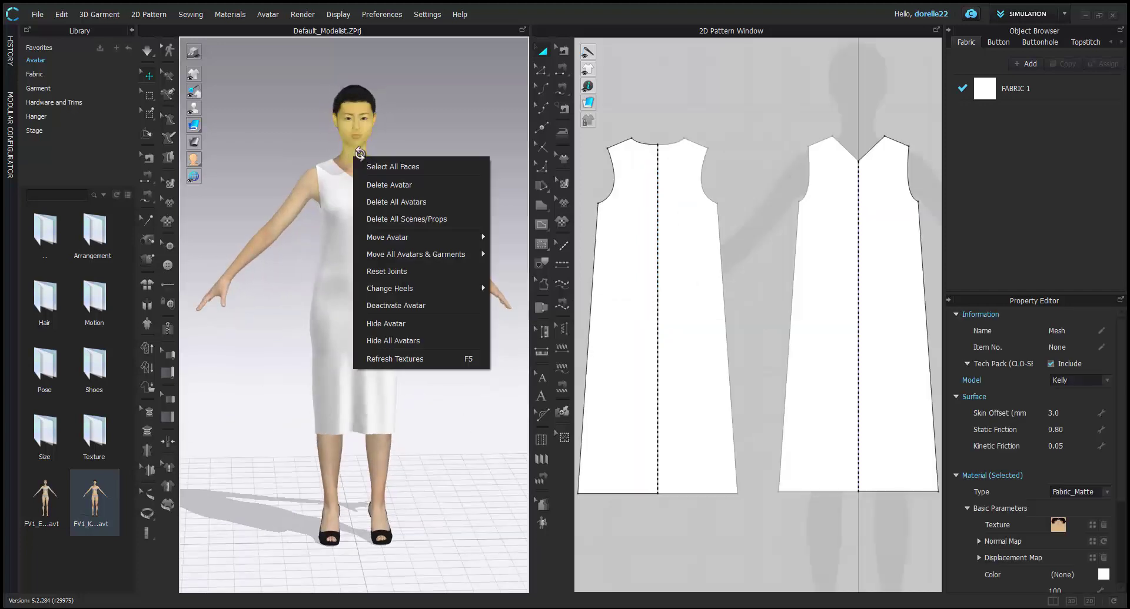
left_click(406, 201)
double_click(45, 250)
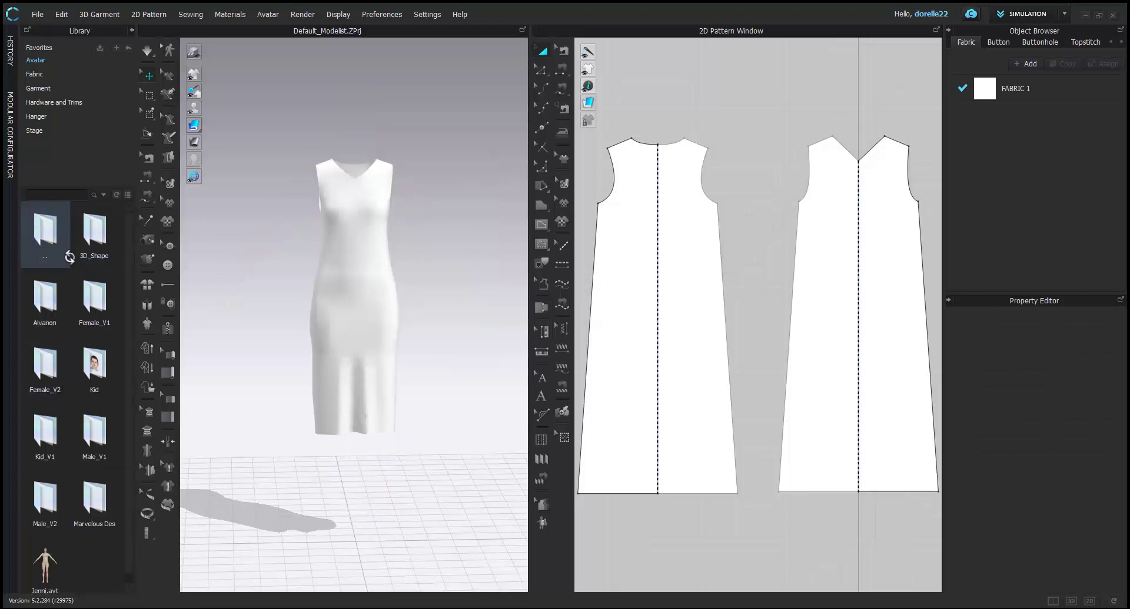
double_click(45, 363)
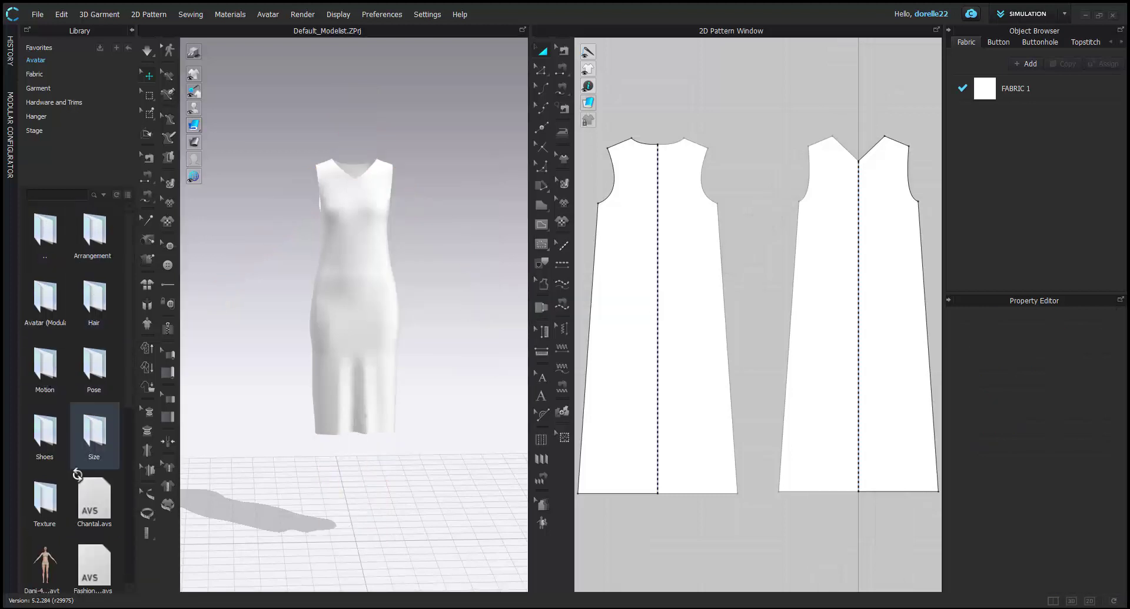
scroll(53, 507, "down", 3)
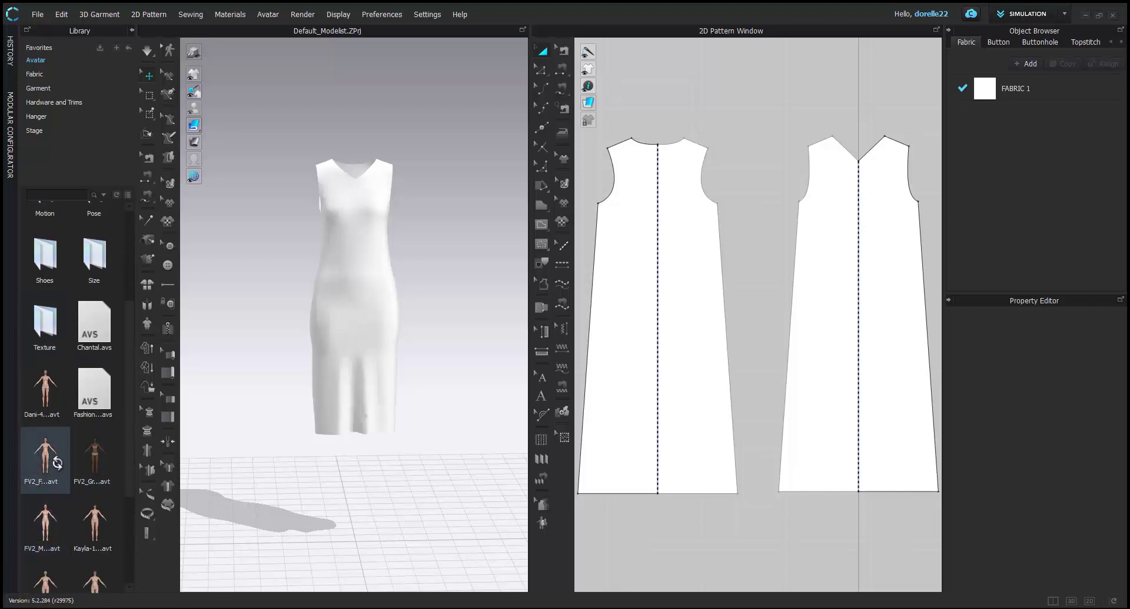
double_click(92, 454)
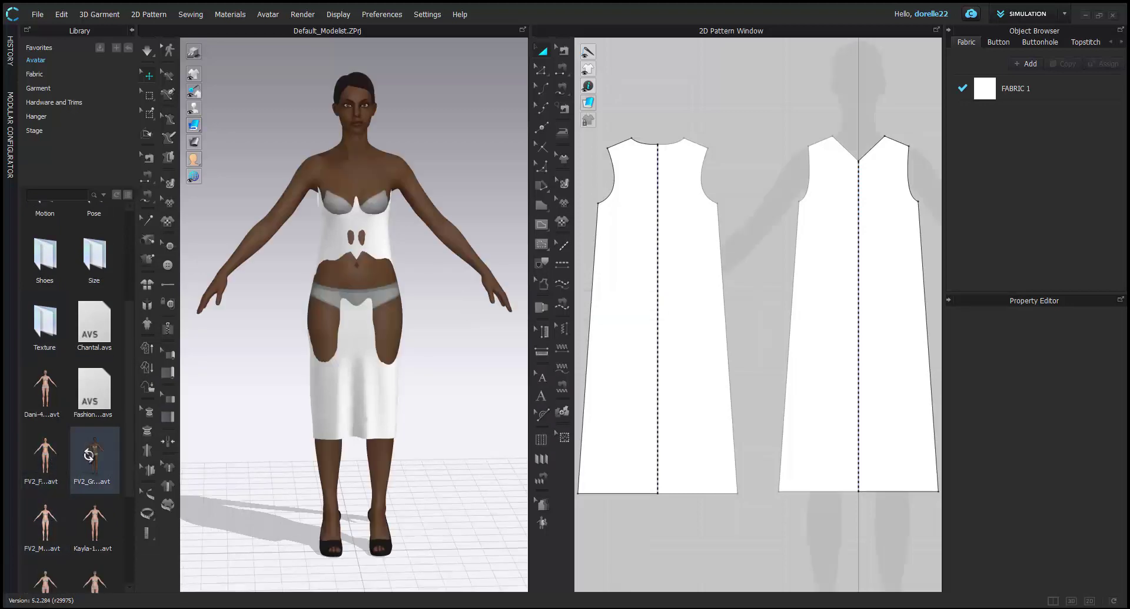
Step: Select both dress pattern pieces, reset their 3D arrangement, and simulate the dress on the Grace avatar
mouse_move(424, 361)
right_mouse_down()
mouse_move(224, 393)
mouse_move(424, 373)
right_mouse_up()
scroll(639, 306, "down", 3)
middle_click_drag(639, 306, 691, 259)
left_click_drag(638, 118, 933, 439)
right_click(341, 380)
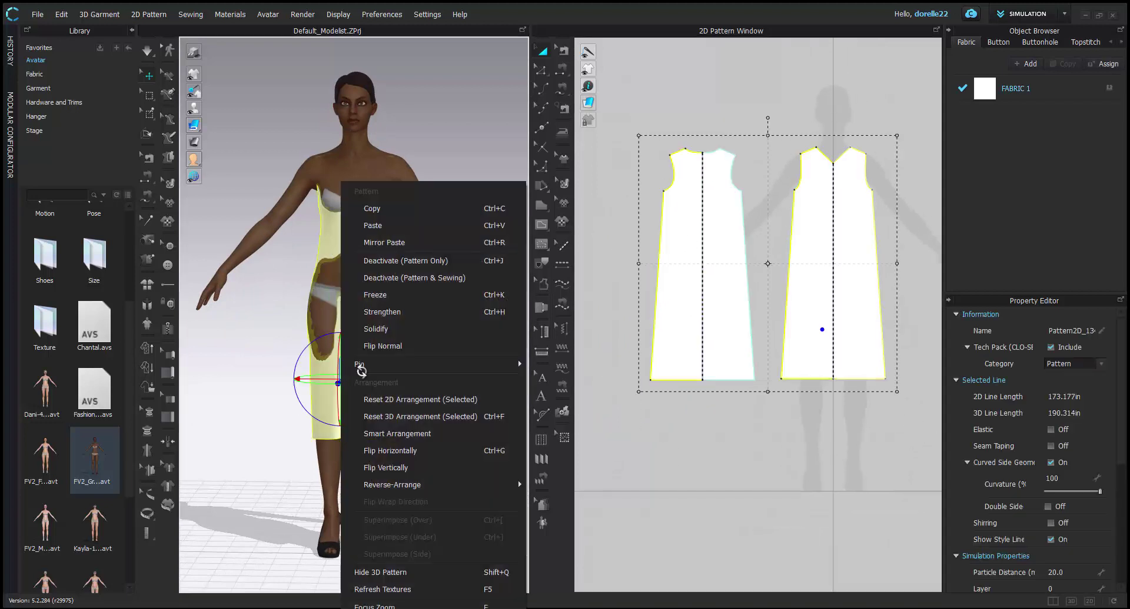
left_click(360, 417)
mouse_move(441, 401)
right_mouse_down()
mouse_move(221, 408)
mouse_move(451, 403)
right_mouse_up()
left_click(452, 396)
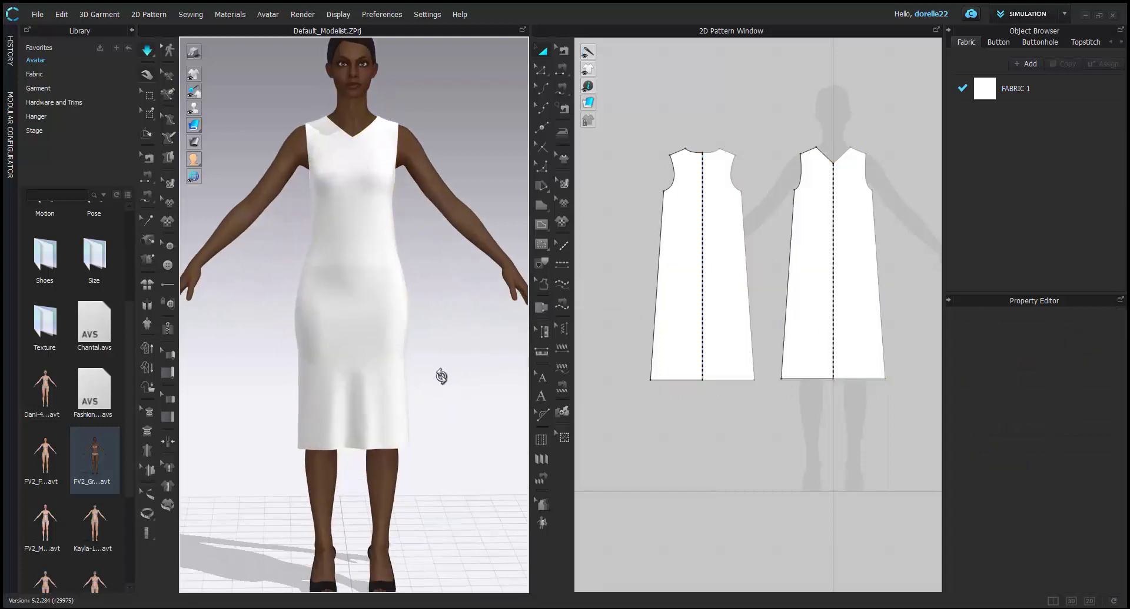
scroll(438, 393, "up", 2)
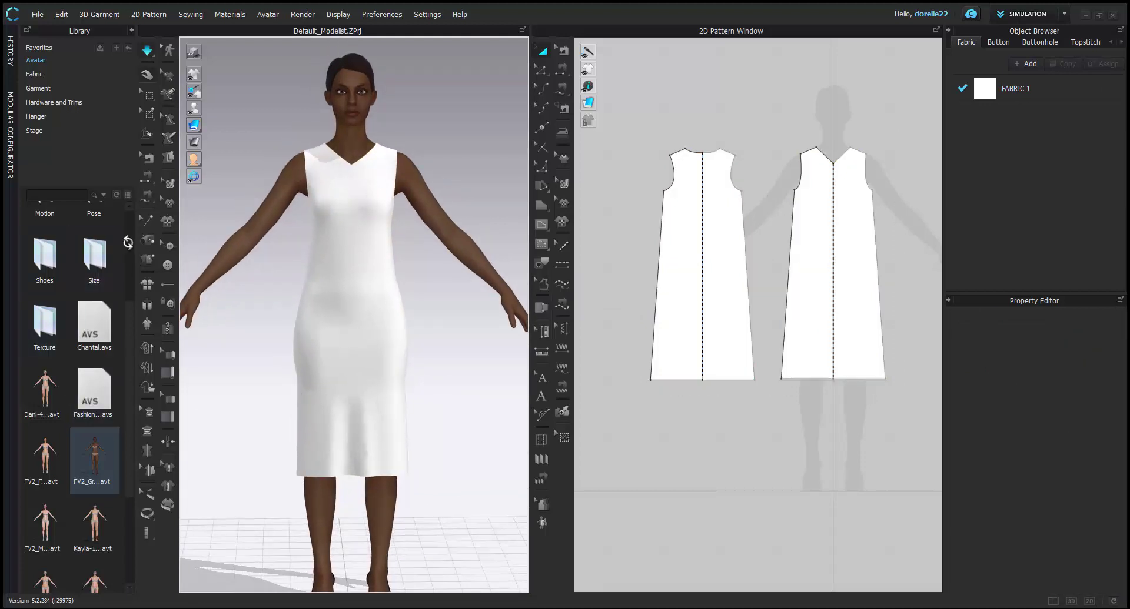
Step: Open the Female_V2 hair library and try the black updo, then the reddish-brown low bun on the avatar
scroll(94, 265, "up", 3)
double_click(94, 300)
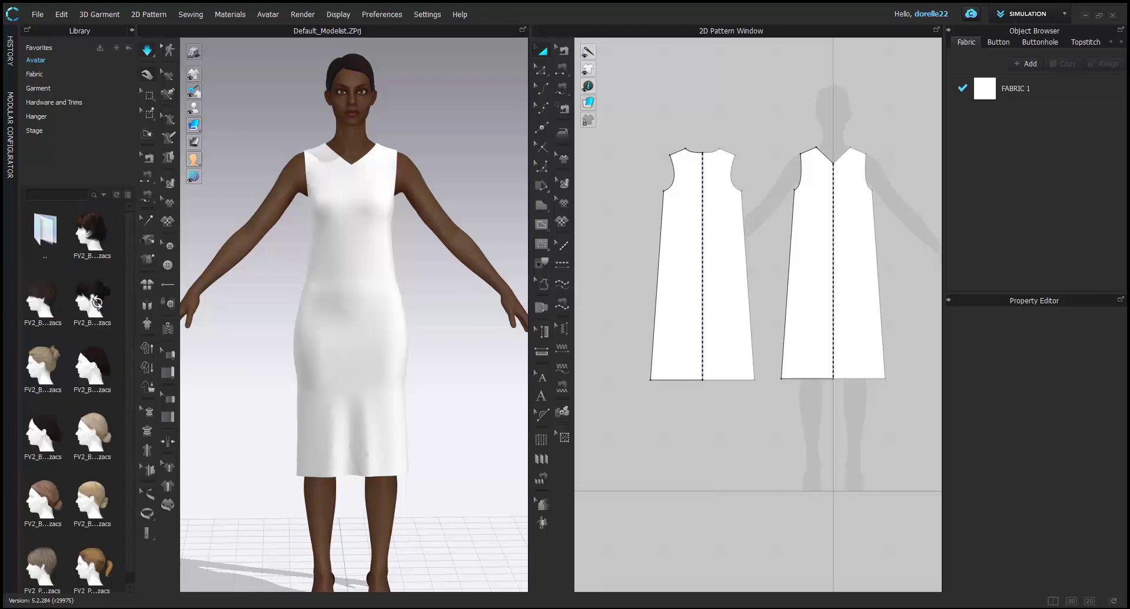
double_click(96, 300)
mouse_move(450, 190)
right_mouse_down()
mouse_move(316, 188)
mouse_move(447, 191)
right_mouse_up()
double_click(44, 504)
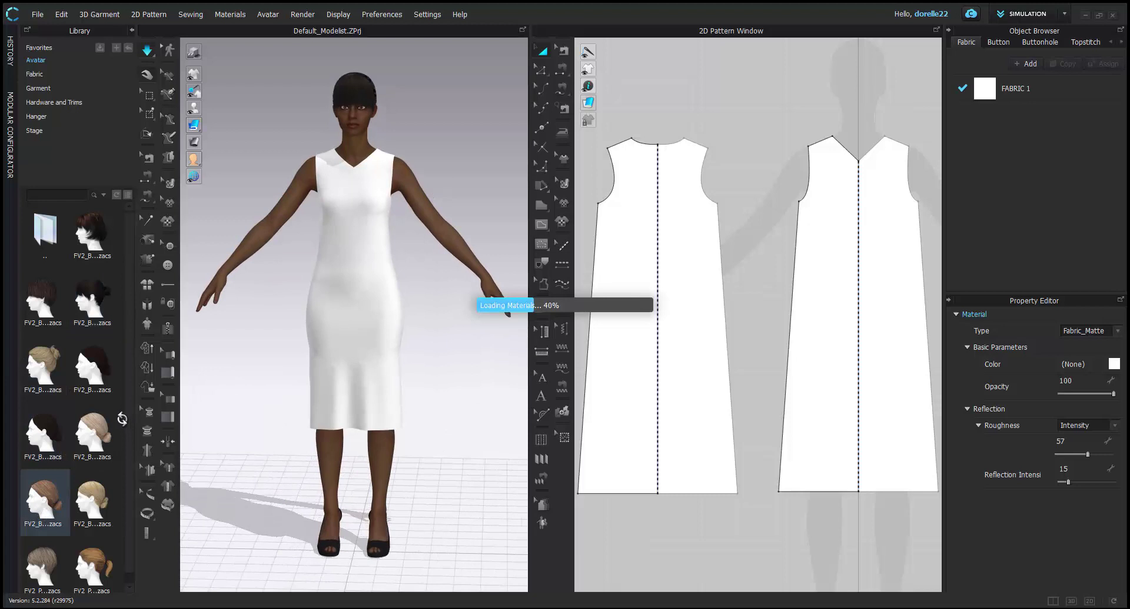
scroll(92, 309, "down", 1)
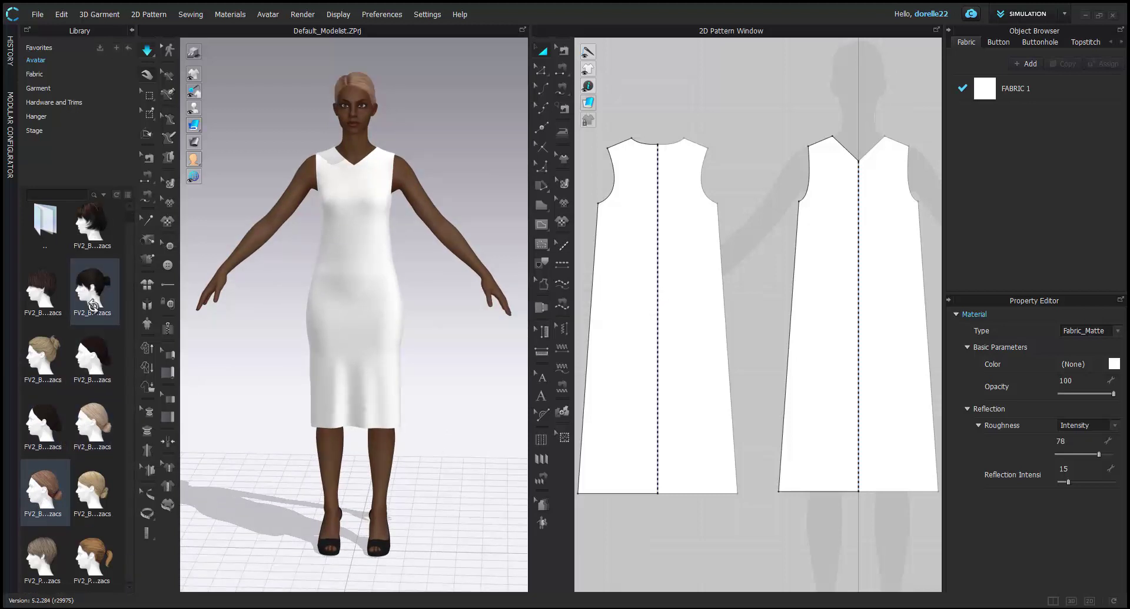
Step: Set the material color of the avatar's hair to black and inspect it on the head
left_click(360, 81)
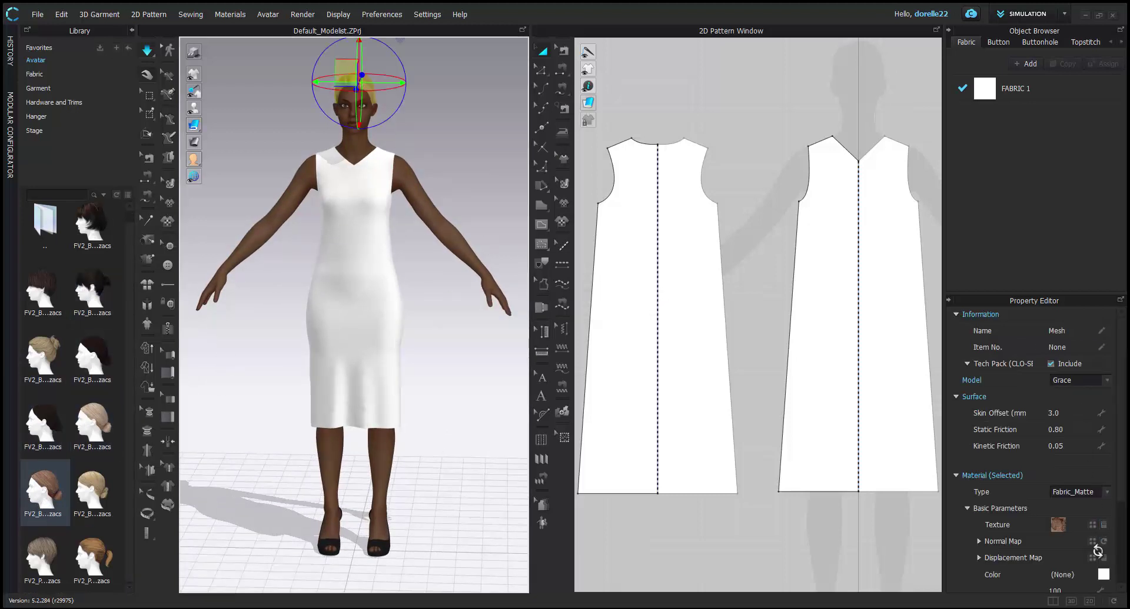
left_click(1103, 575)
double_click(505, 338)
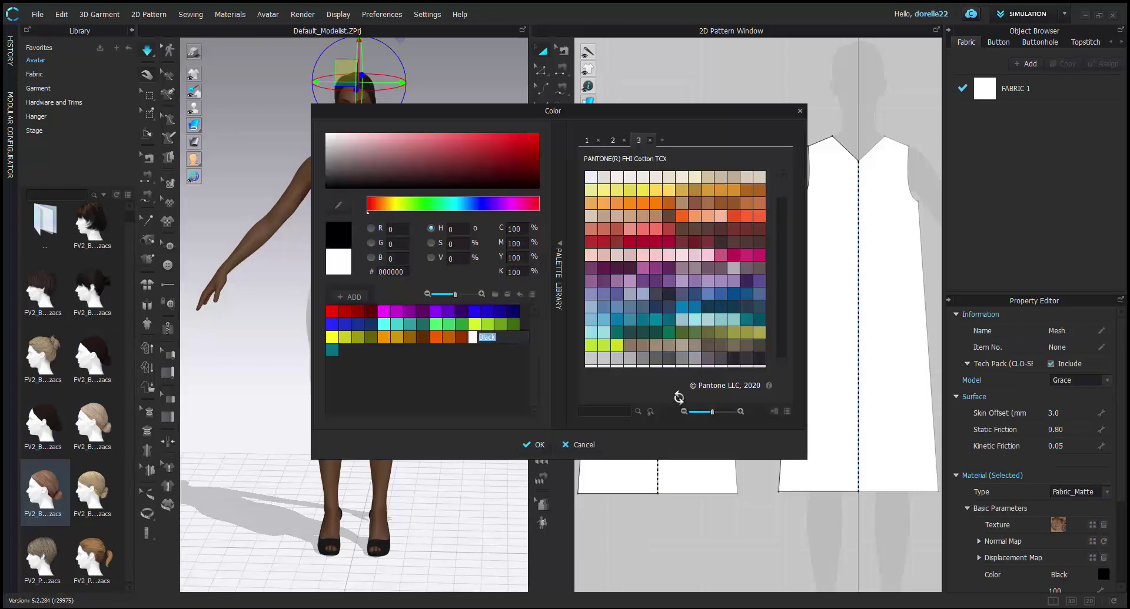
left_click(533, 445)
left_click(487, 249)
right_click_drag(487, 248, 496, 196)
left_click(370, 82)
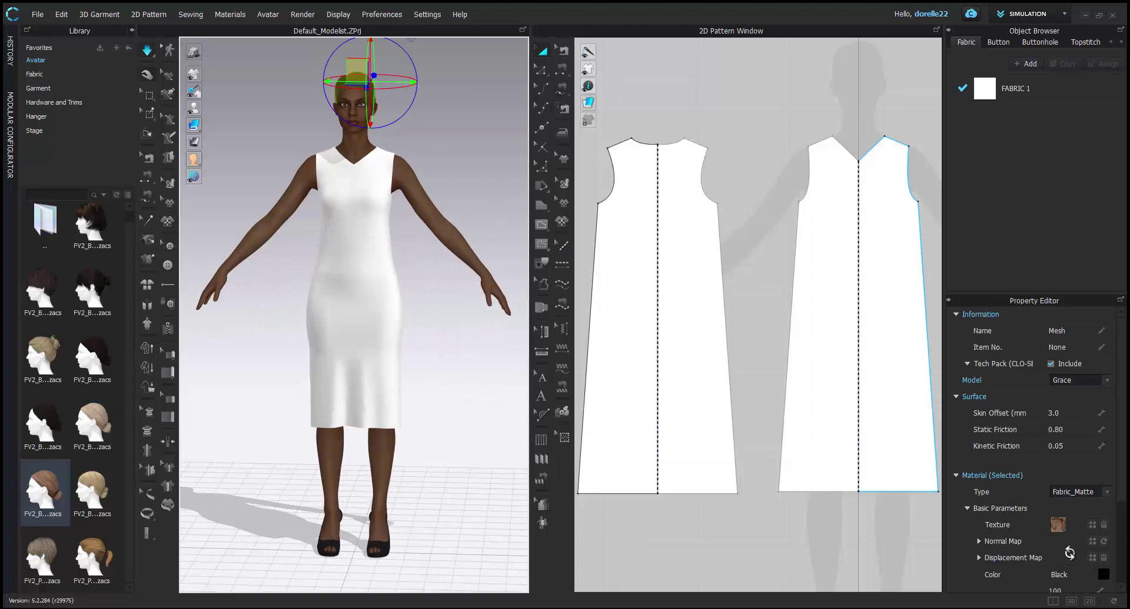
scroll(1101, 534, "down", 2)
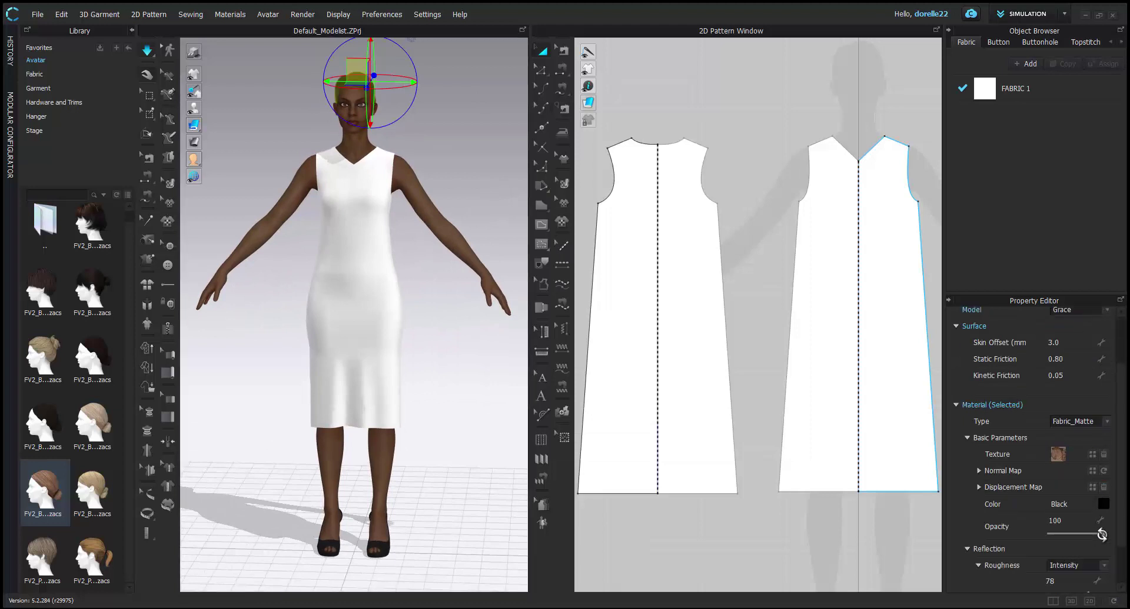
left_click(449, 171)
right_click_drag(418, 174, 448, 173)
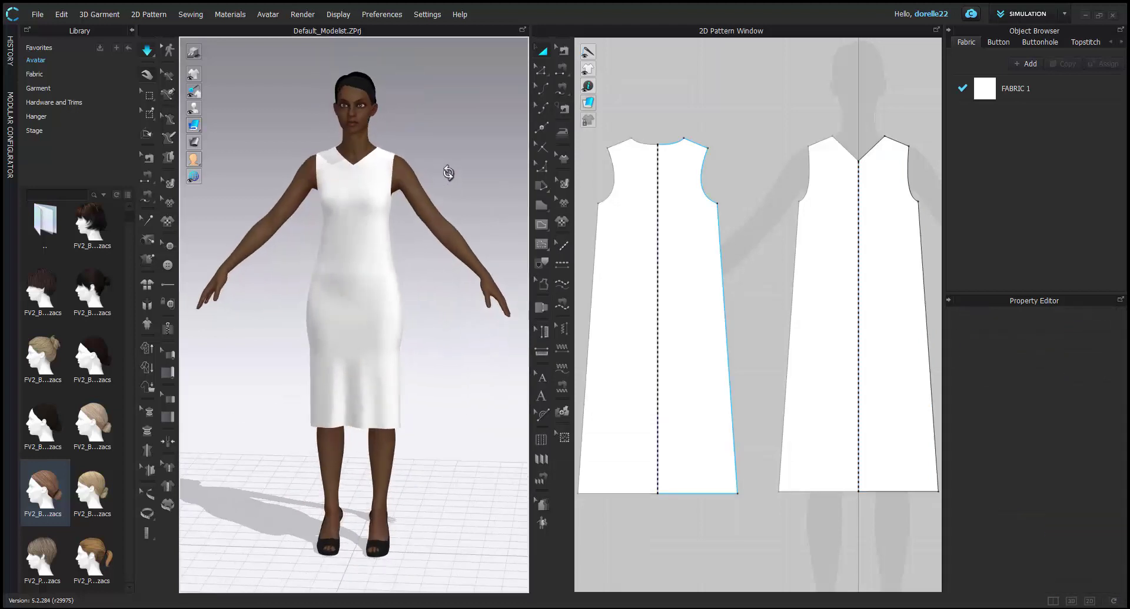
Step: Recolor the avatar's hair with Pantone swatches, trying Carrot Curl orange and Airy Blue before applying a muted blue-violet
left_click(358, 73)
left_click_drag(1101, 532, 1110, 534)
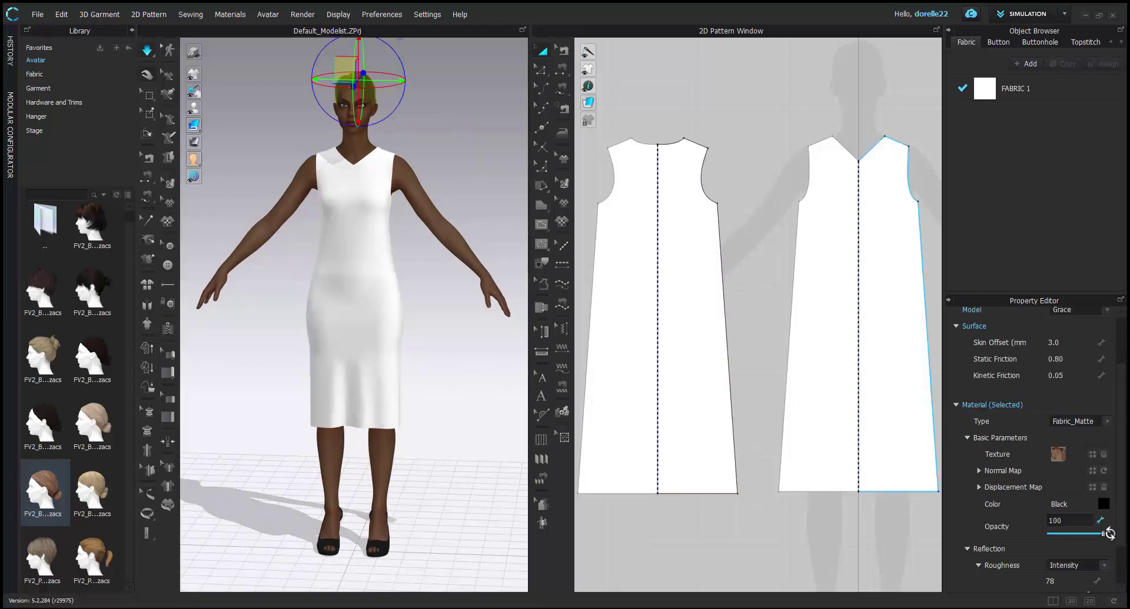
left_click(1103, 504)
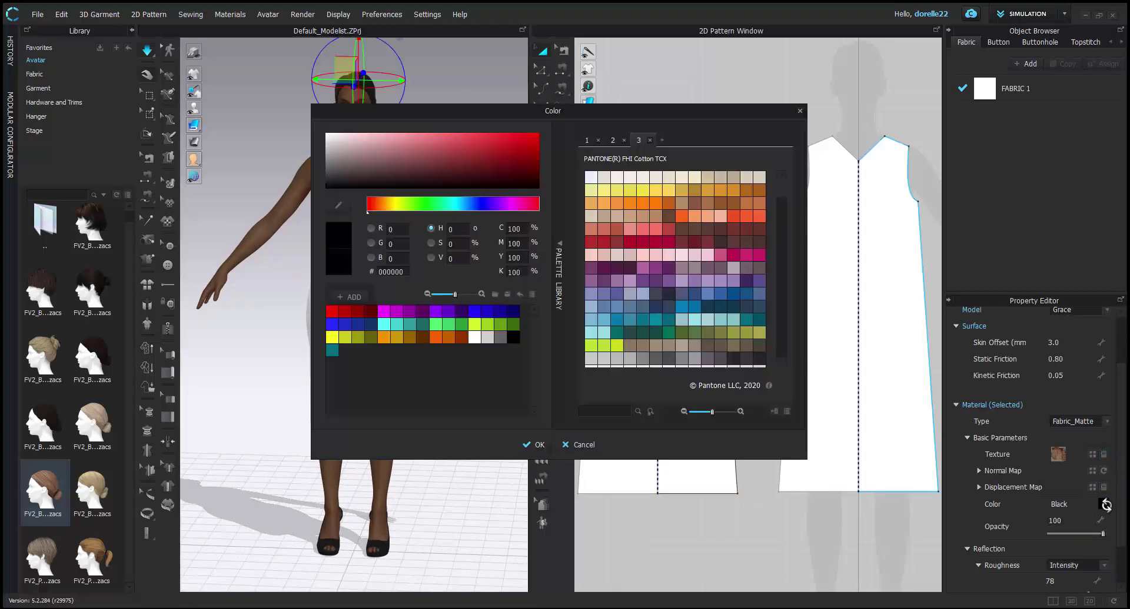
left_click(628, 204)
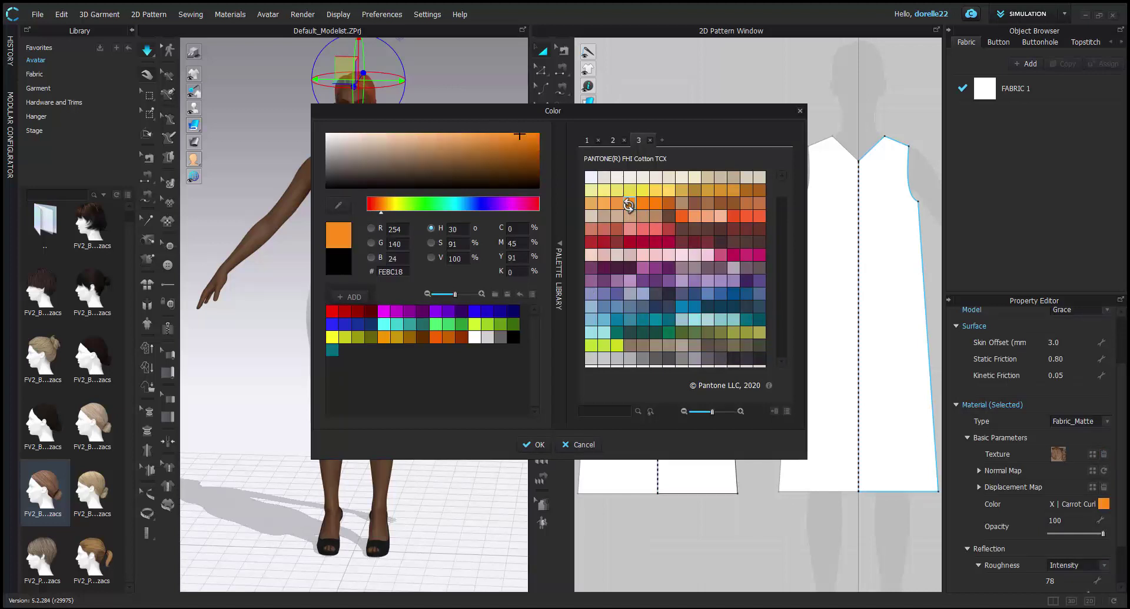
left_click(674, 176)
left_click(730, 290)
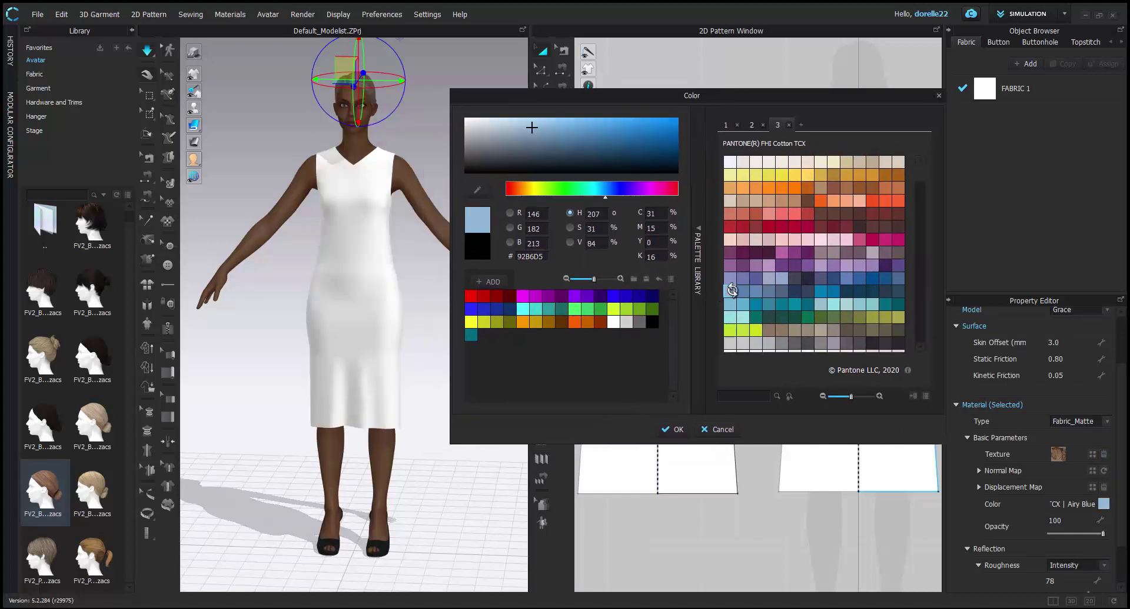
left_click(756, 279)
left_click(666, 429)
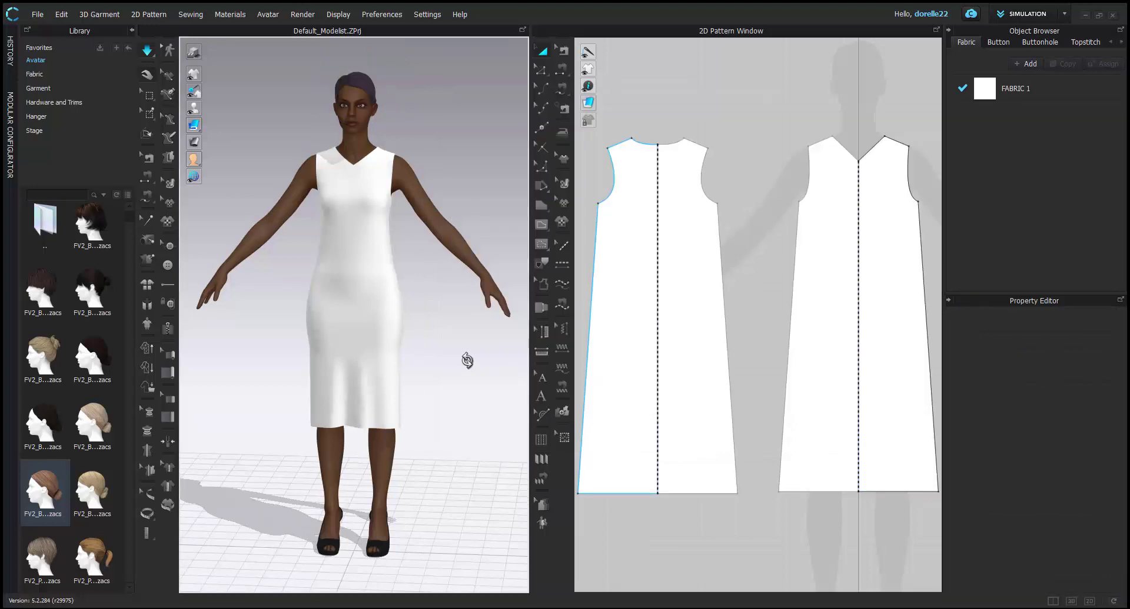
Step: Replace the avatar's hair with the light blonde low bun, then with the short ash-gray hairstyle with bangs
right_click_drag(467, 361, 415, 365)
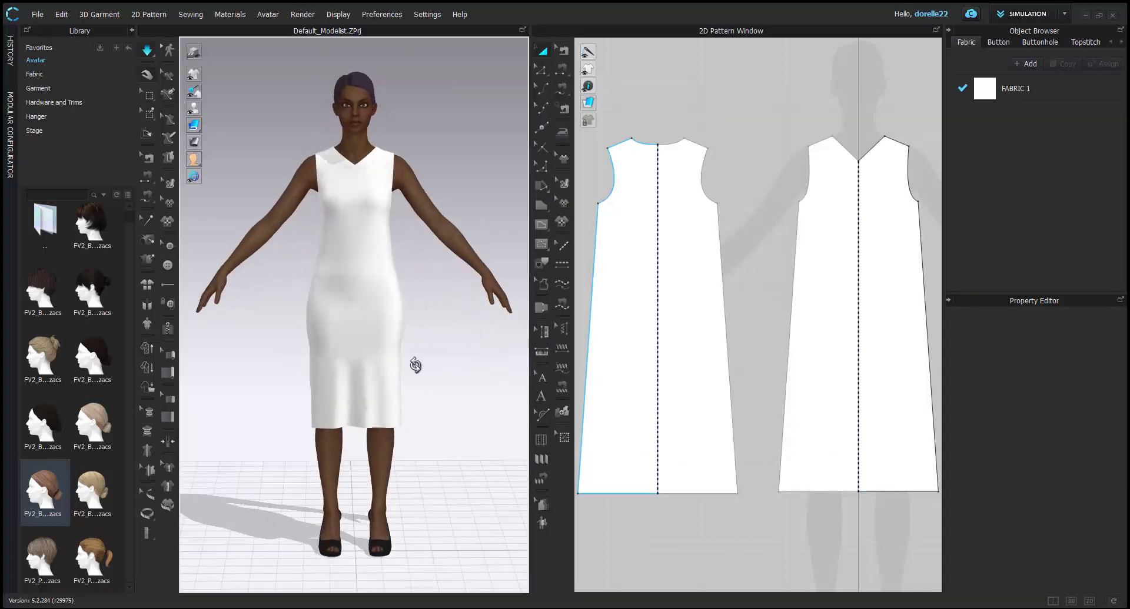
double_click(90, 428)
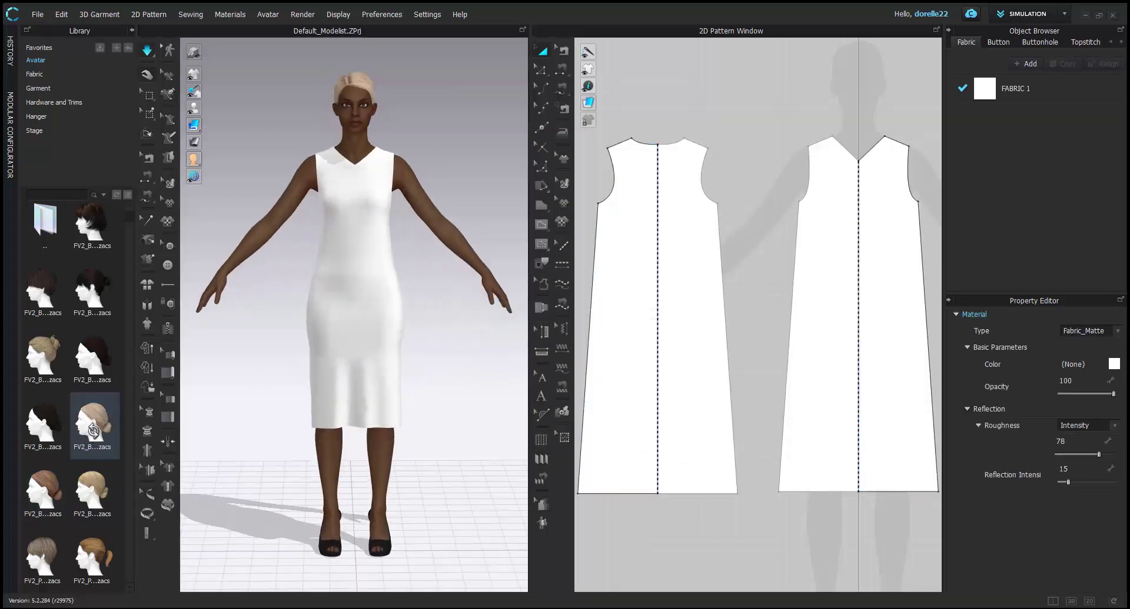
double_click(44, 558)
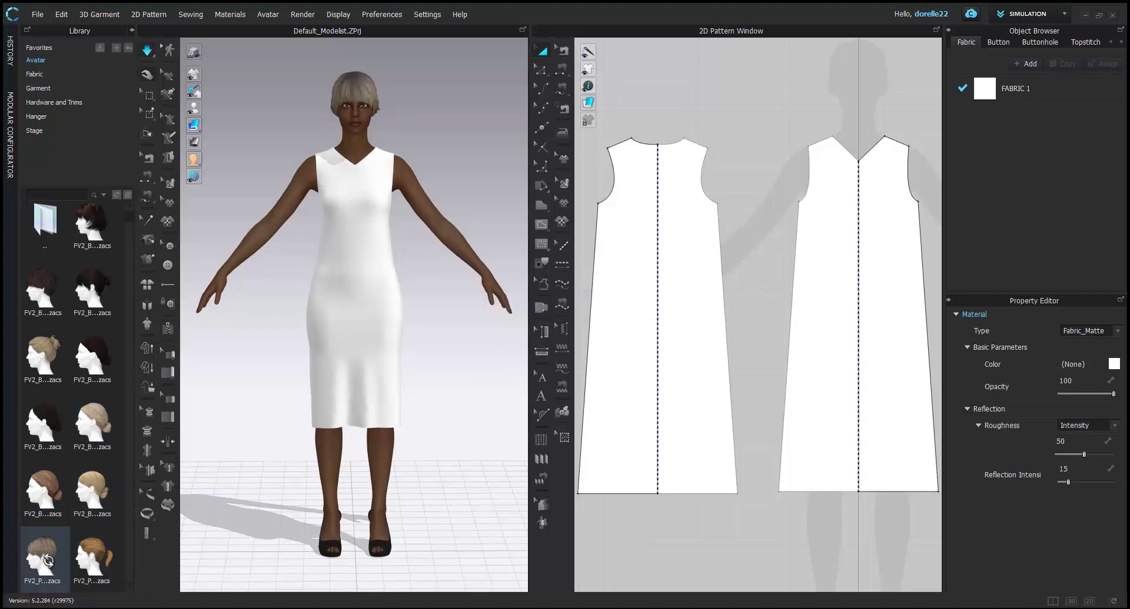
Step: Open the Female_V2 shoe library and try the beige heels, the white FV2_S shoes and the black FV2_S shoes on the avatar
double_click(48, 222)
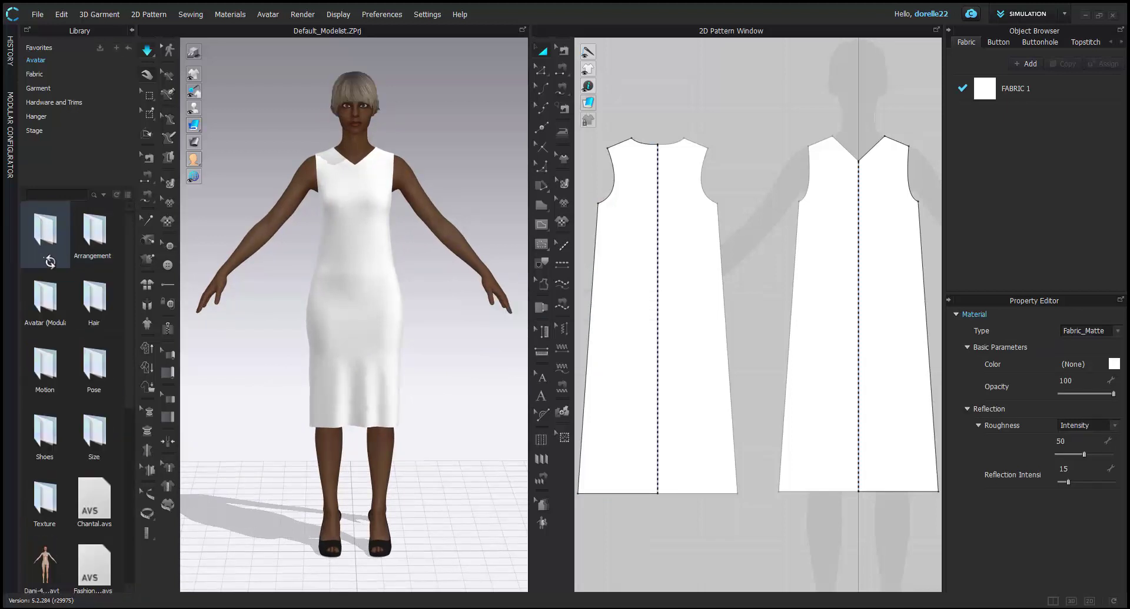
double_click(45, 435)
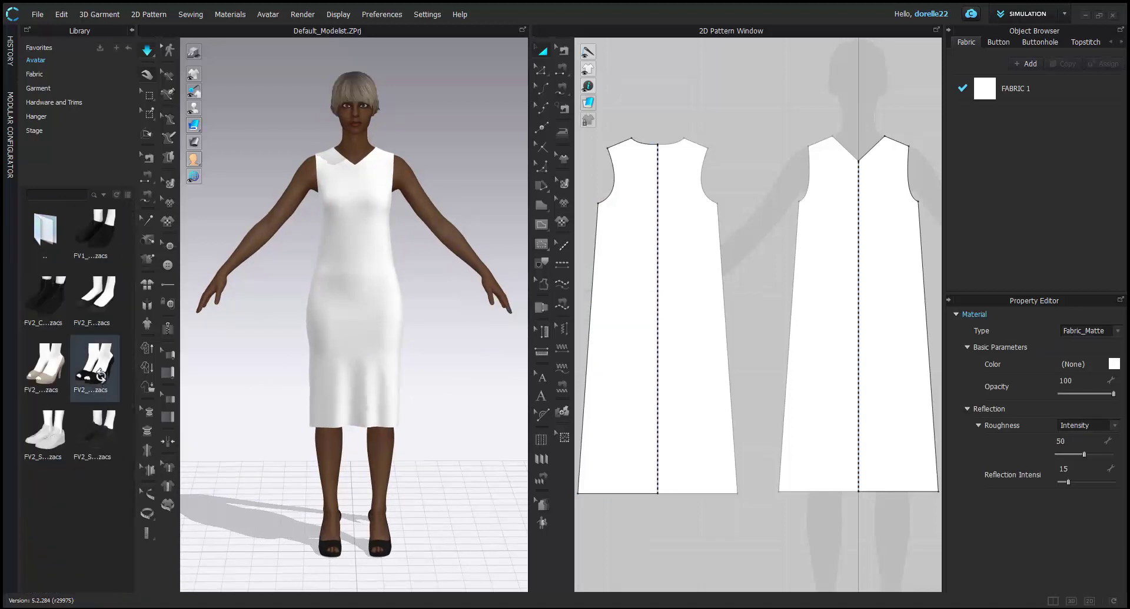
double_click(41, 370)
double_click(46, 439)
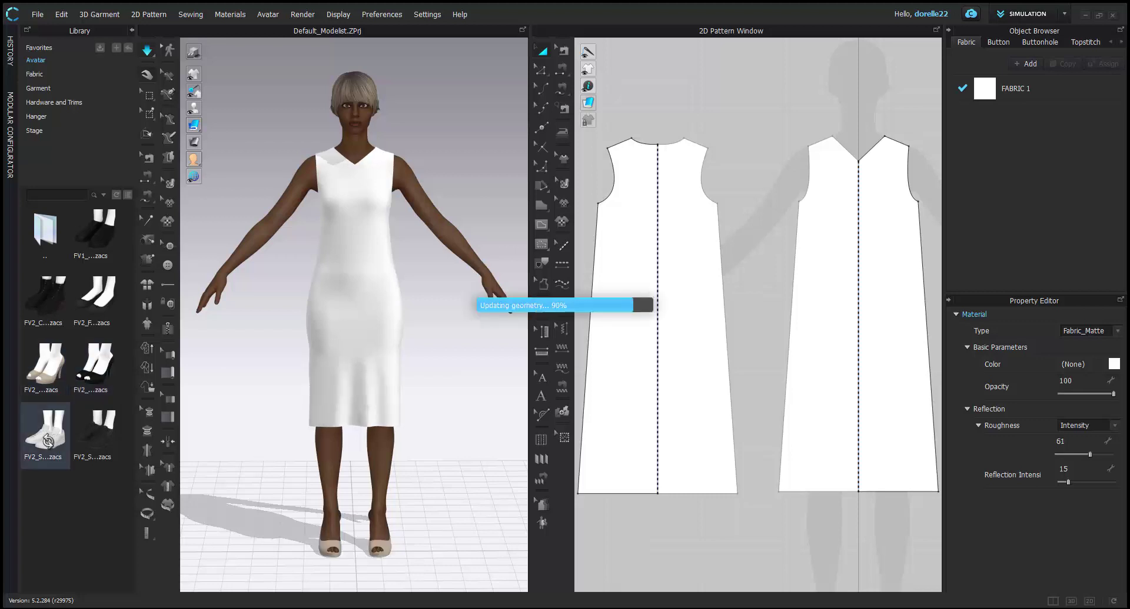
double_click(96, 433)
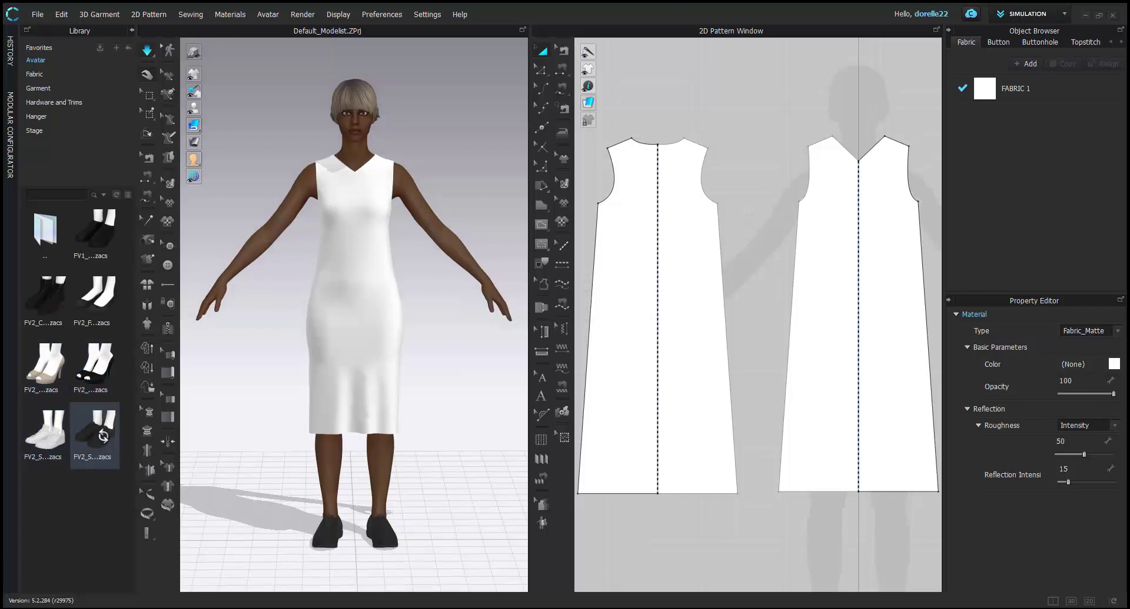
Step: Try the FV2_F flats and the black FV1 shoes on the avatar, then put on the black FV2_C boots
right_click_drag(185, 421, 235, 424)
double_click(94, 300)
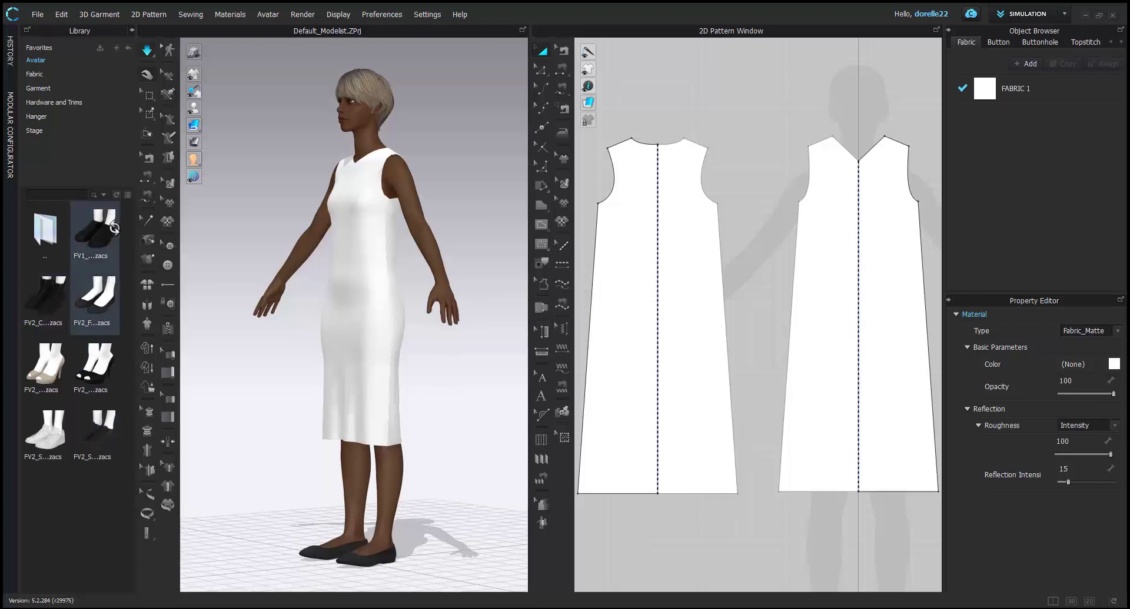
double_click(106, 232)
double_click(45, 283)
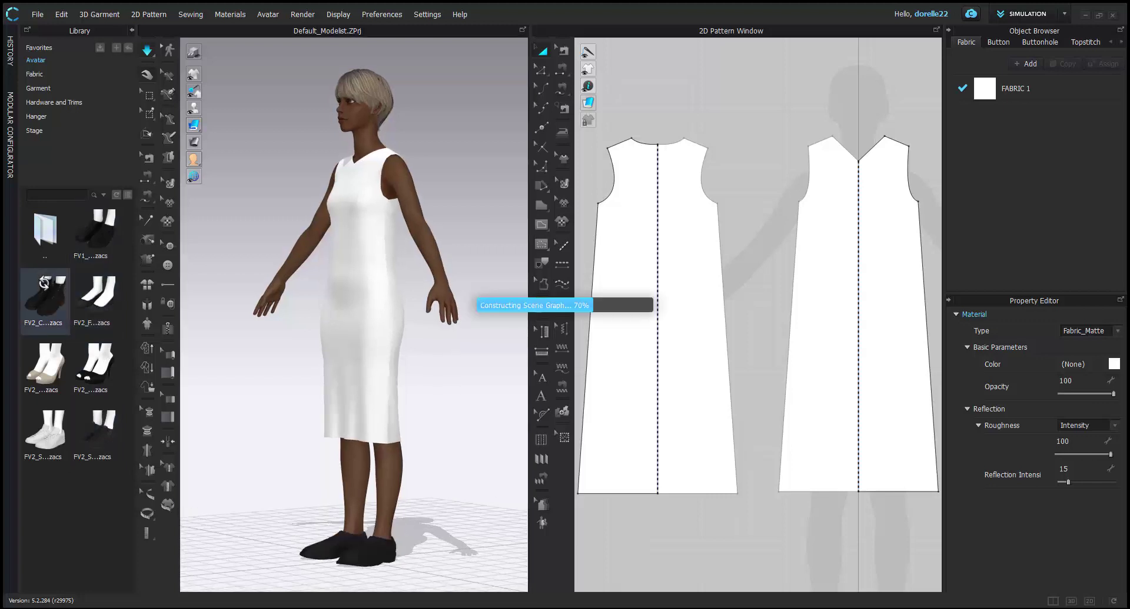
right_click_drag(243, 409, 332, 417)
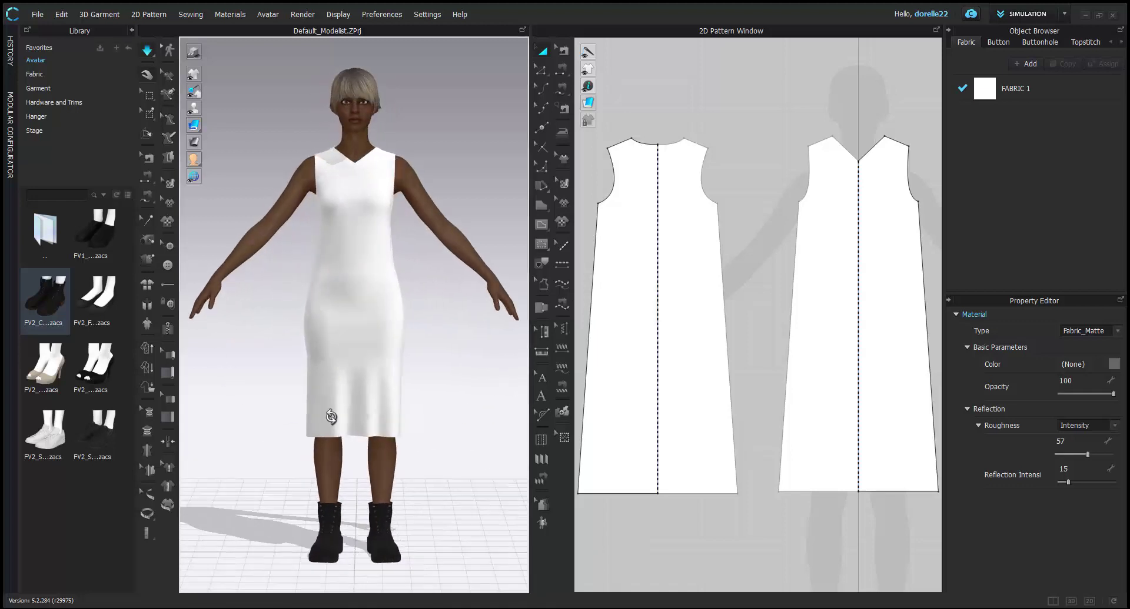
Step: Move all avatars and garments to the center of the scene
right_click(381, 461)
mouse_move(456, 345)
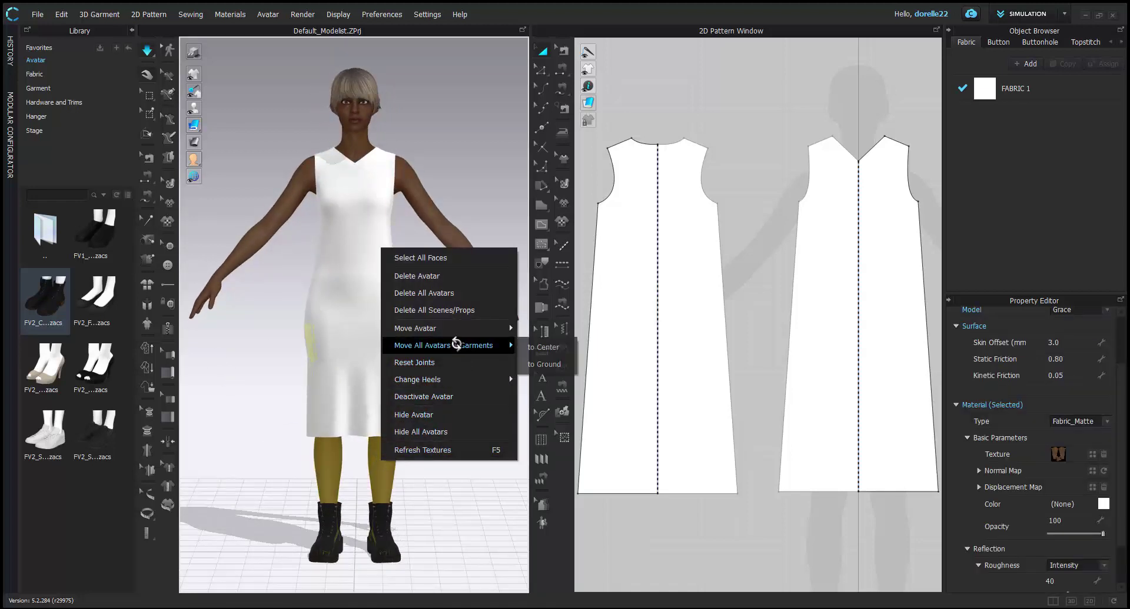
left_click(551, 347)
left_click(448, 435)
mouse_move(449, 431)
right_mouse_down()
mouse_move(270, 429)
mouse_move(461, 438)
mouse_move(449, 423)
mouse_move(438, 436)
right_mouse_up()
Step: Open the avatar's Size library, apply a fuller US_ASTM body size, and pull the dress down into place over it
double_click(45, 232)
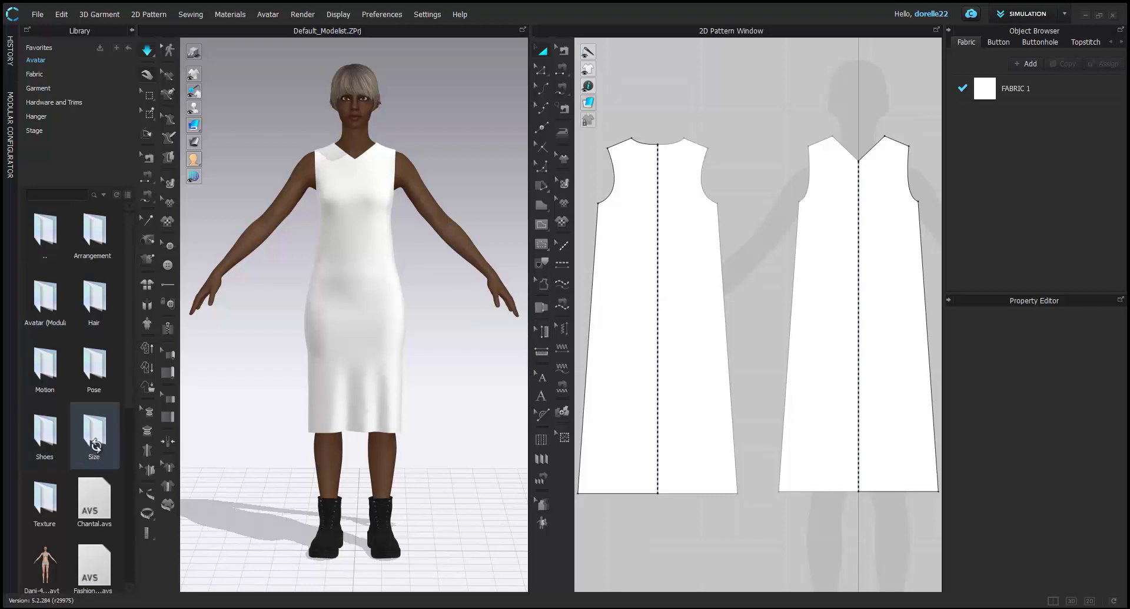
double_click(94, 438)
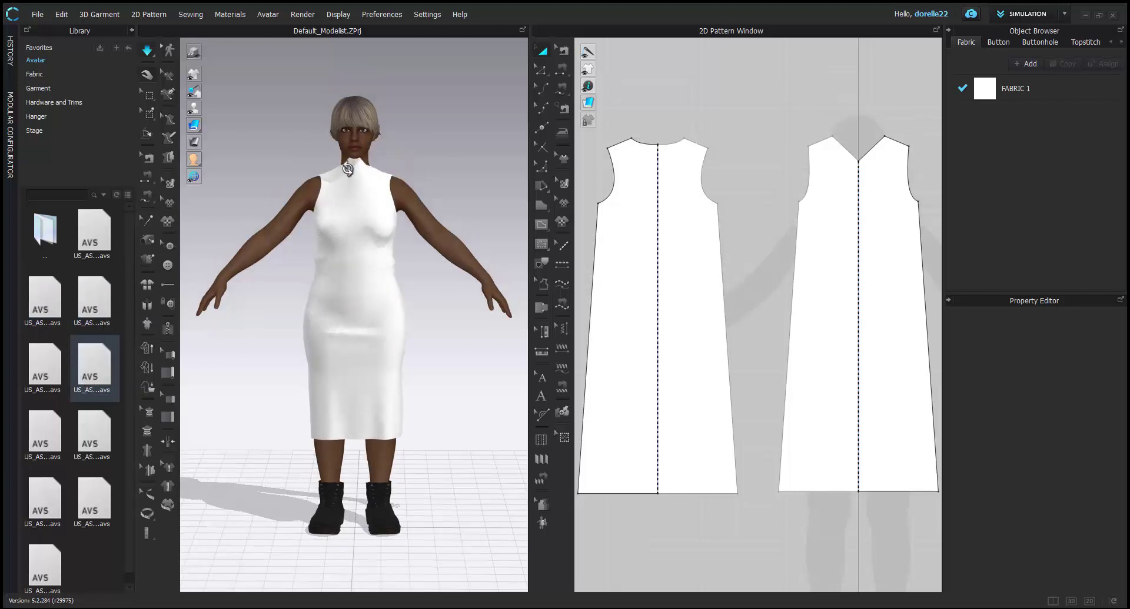
left_click_drag(371, 201, 372, 490)
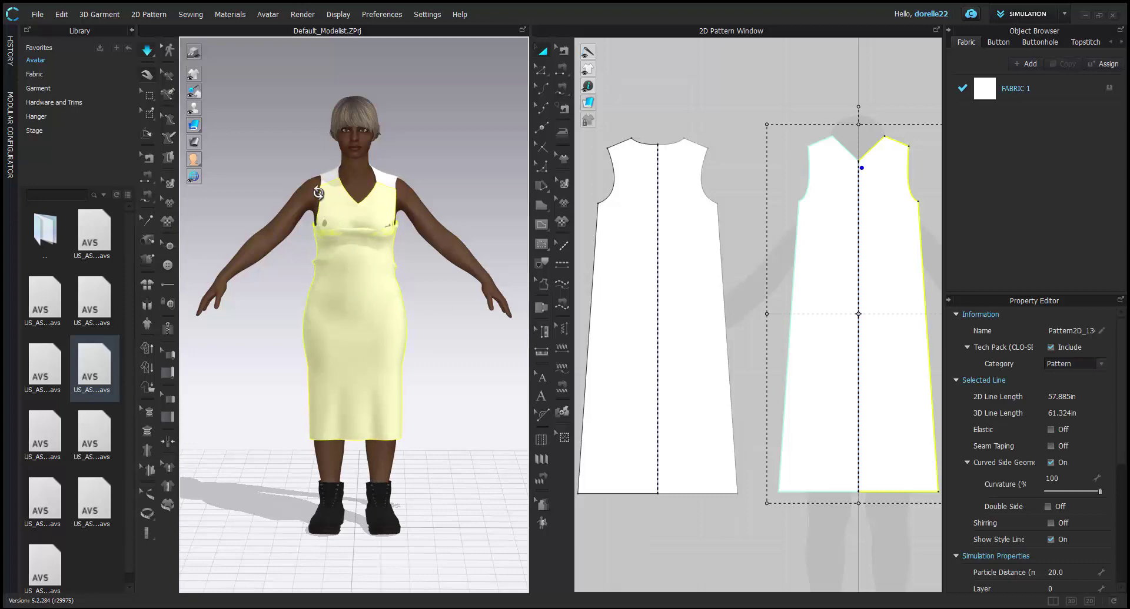
mouse_move(424, 385)
right_mouse_down()
mouse_move(245, 391)
mouse_move(440, 378)
mouse_move(428, 391)
right_mouse_up()
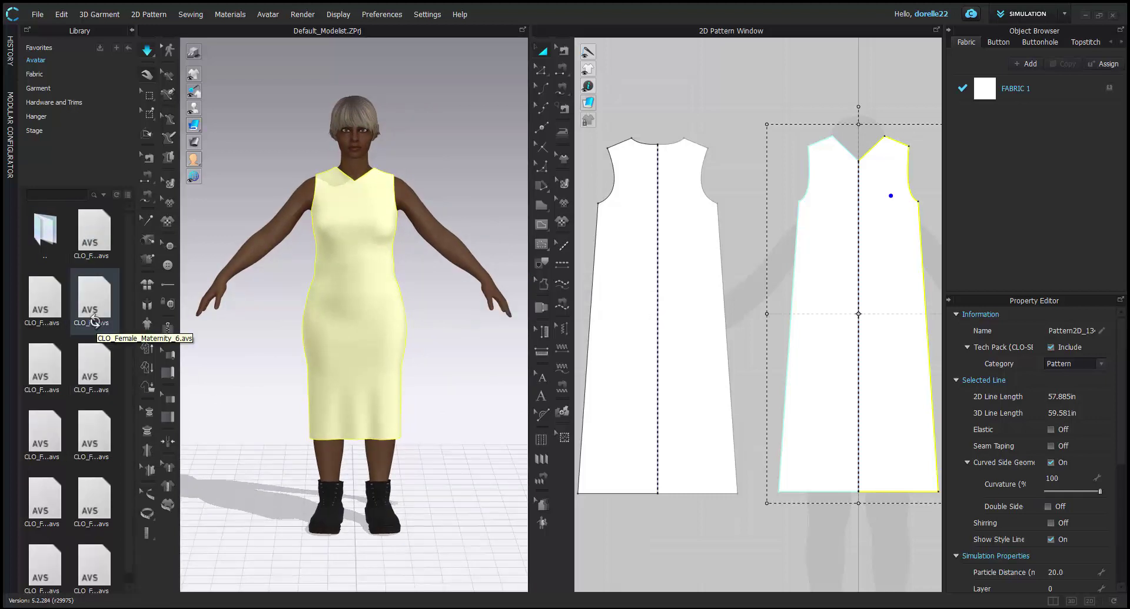
Step: Try a CLO_Maternity body size on the avatar, then apply a US_ASTM_Miss size and check the dress from behind
mouse_move(448, 397)
right_mouse_down()
mouse_move(316, 391)
mouse_move(444, 391)
right_mouse_up()
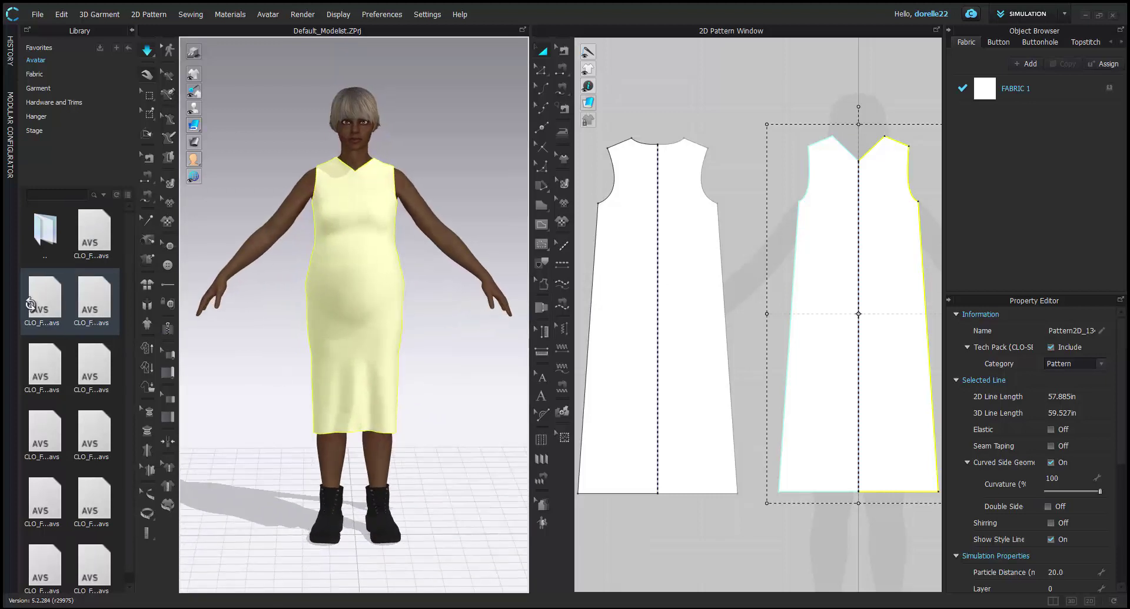
double_click(51, 234)
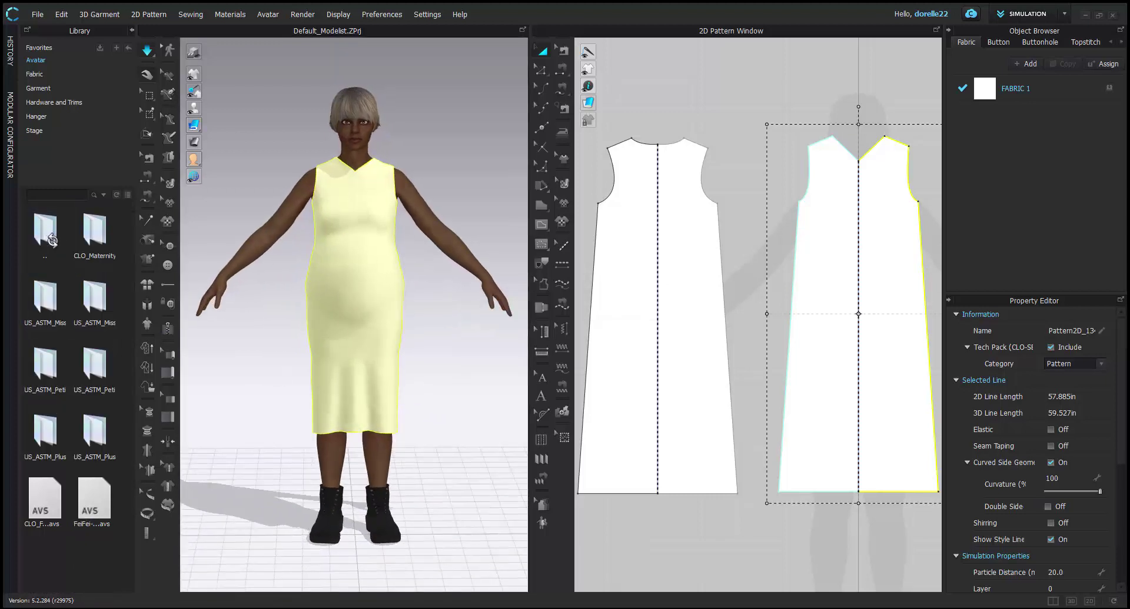
double_click(47, 295)
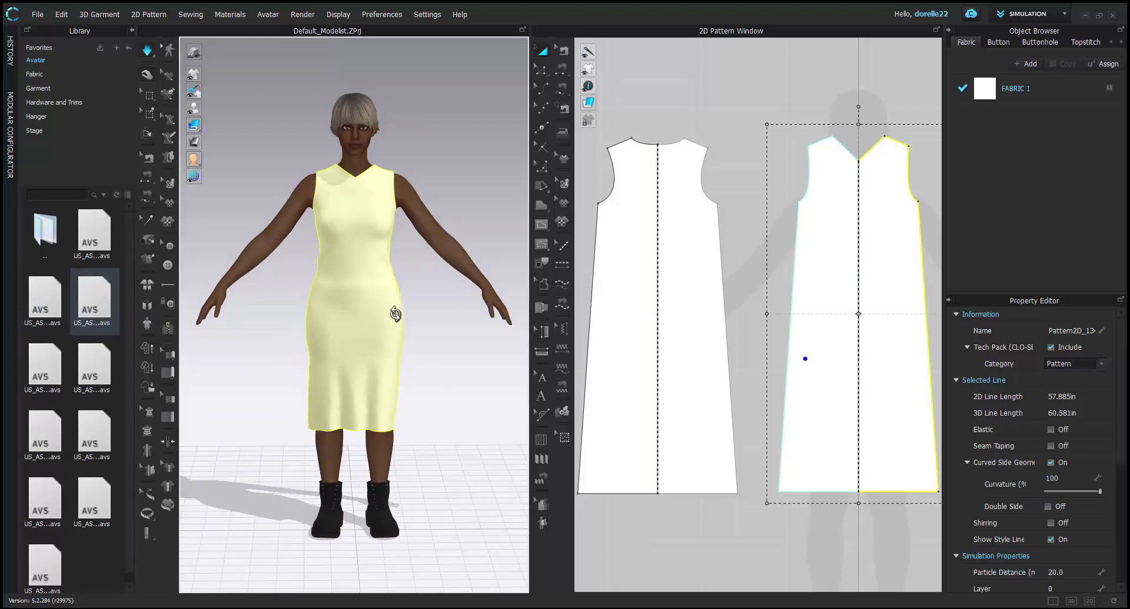
left_click(434, 375)
right_click_drag(434, 376, 154, 356)
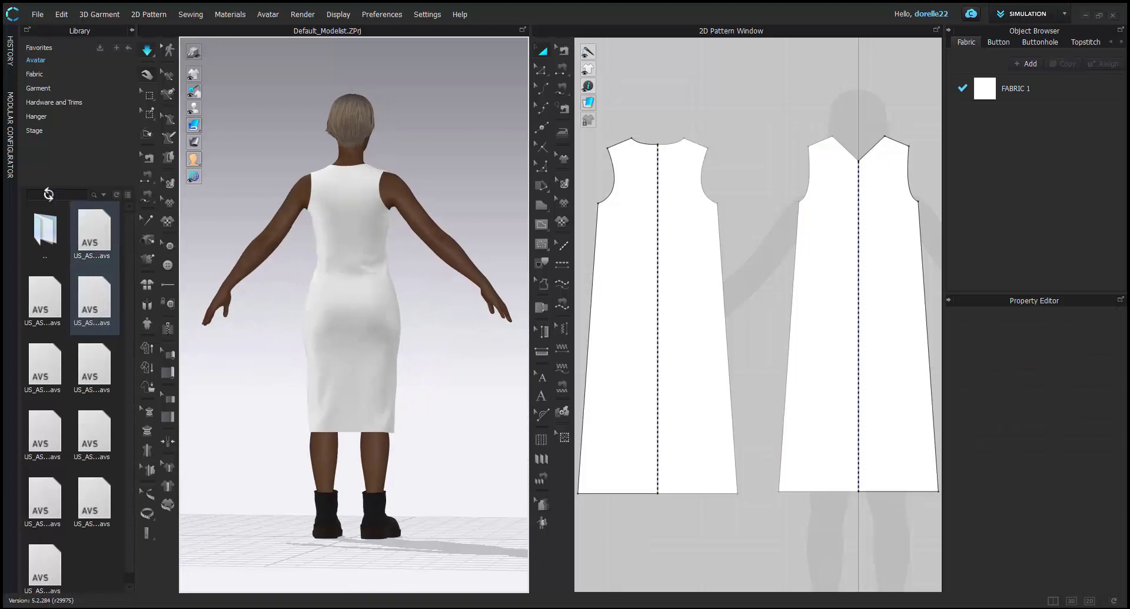
Step: Open the Pose library and apply the FieFei hands-on-hips pose to the avatar
double_click(36, 232)
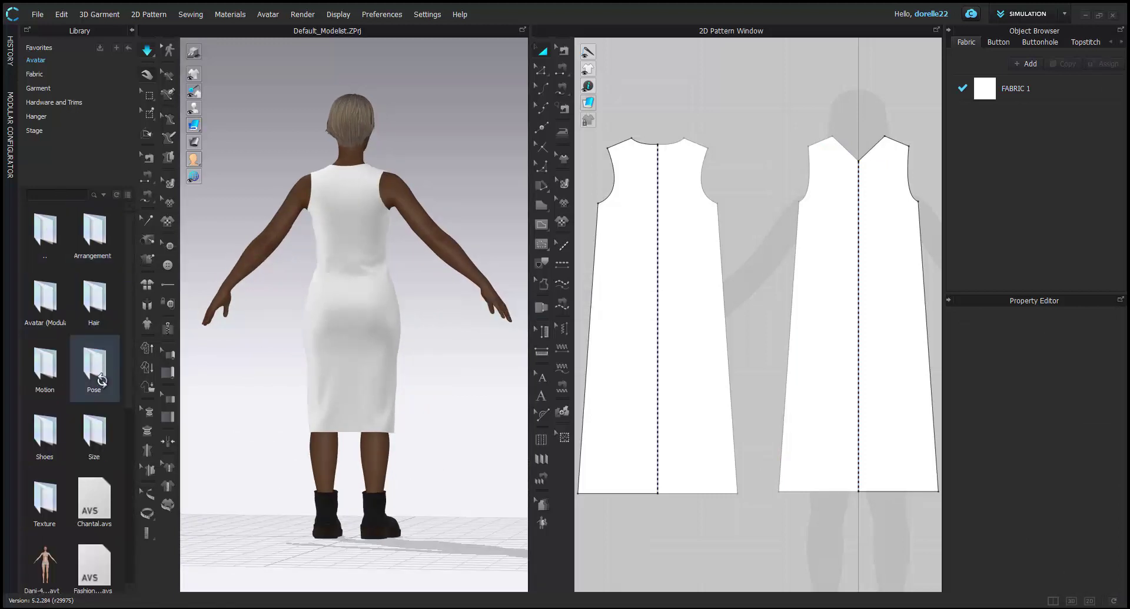
double_click(87, 361)
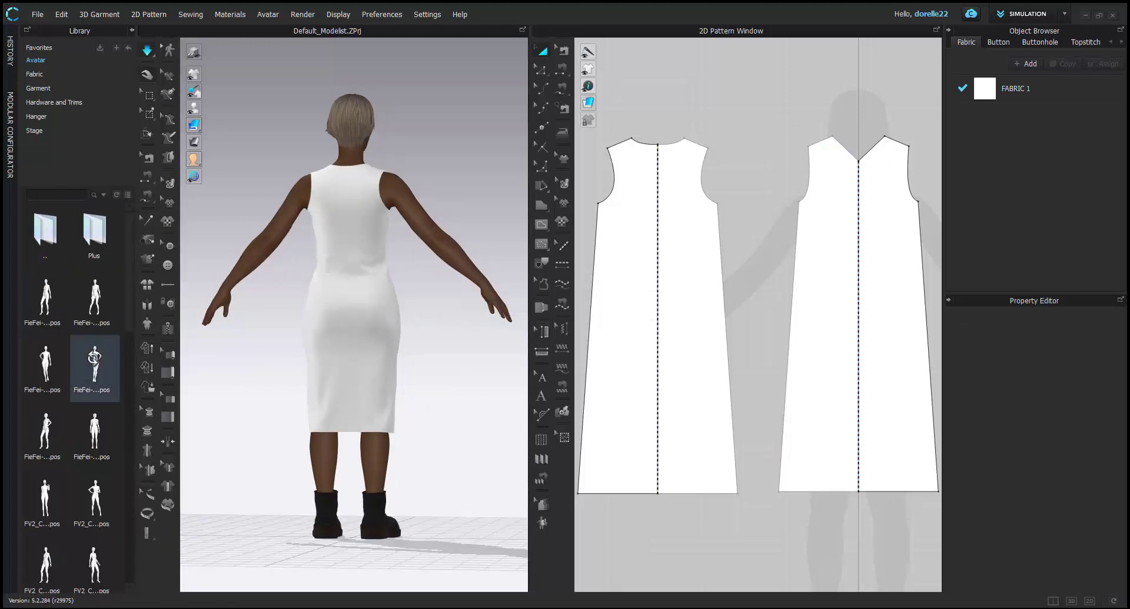
double_click(93, 360)
left_click(570, 346)
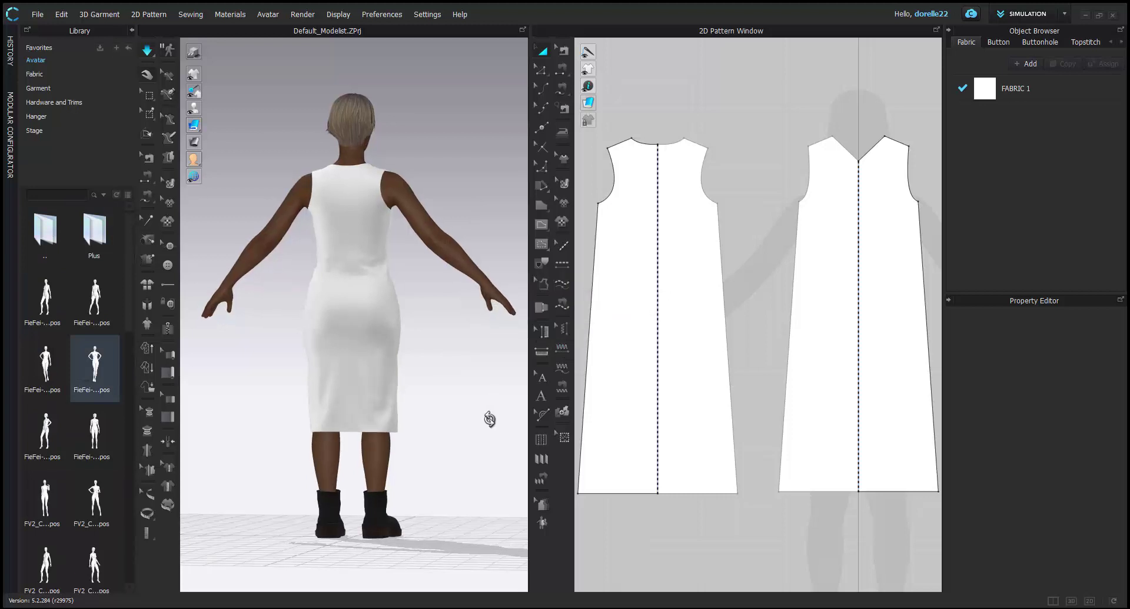
right_click_drag(583, 417, 752, 451)
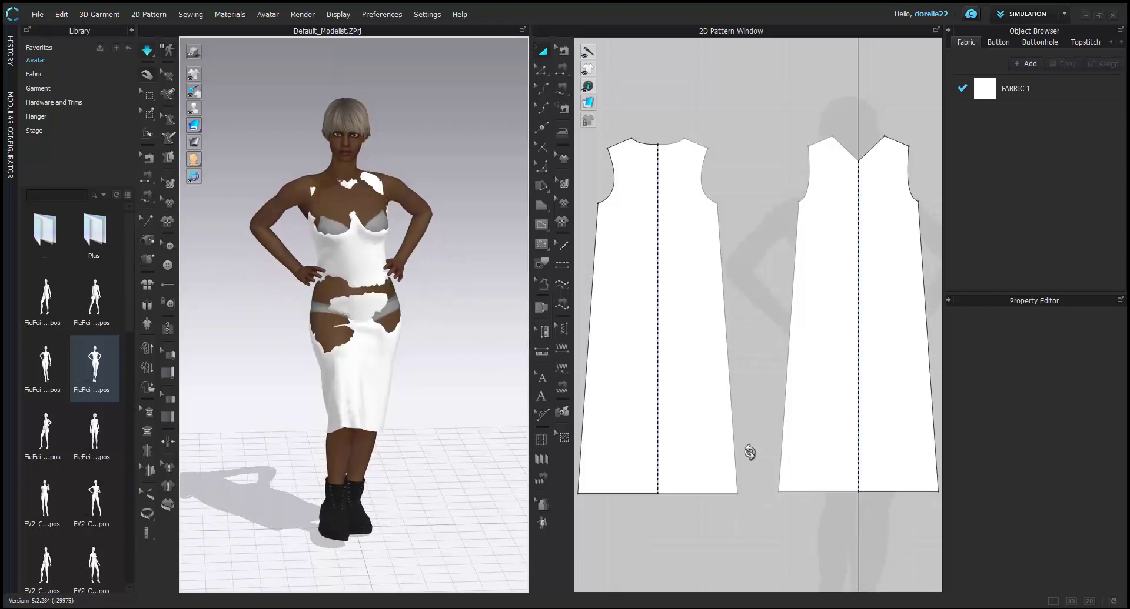
Step: Pull the dress over the avatar's chest and hips where the body pokes through the fabric
left_click(344, 211)
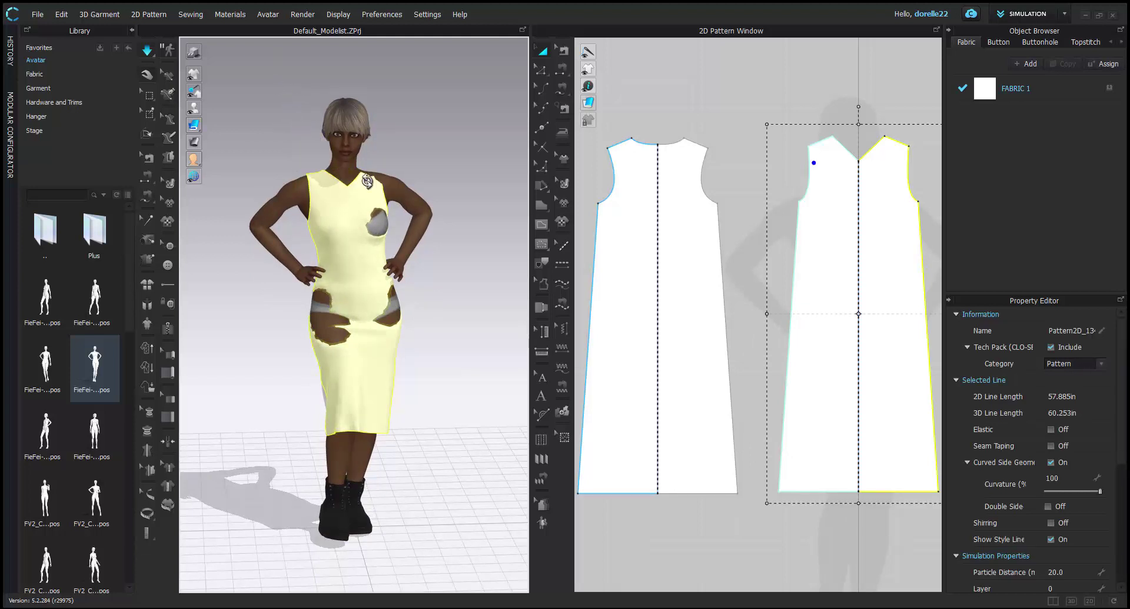
left_click(433, 203)
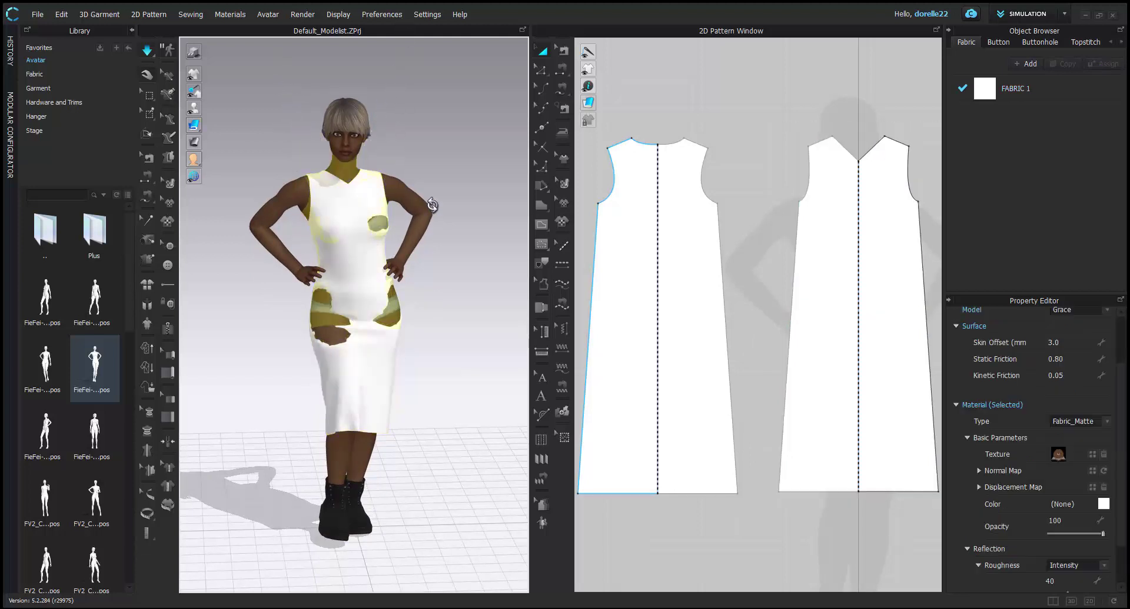
left_click_drag(375, 216, 467, 219)
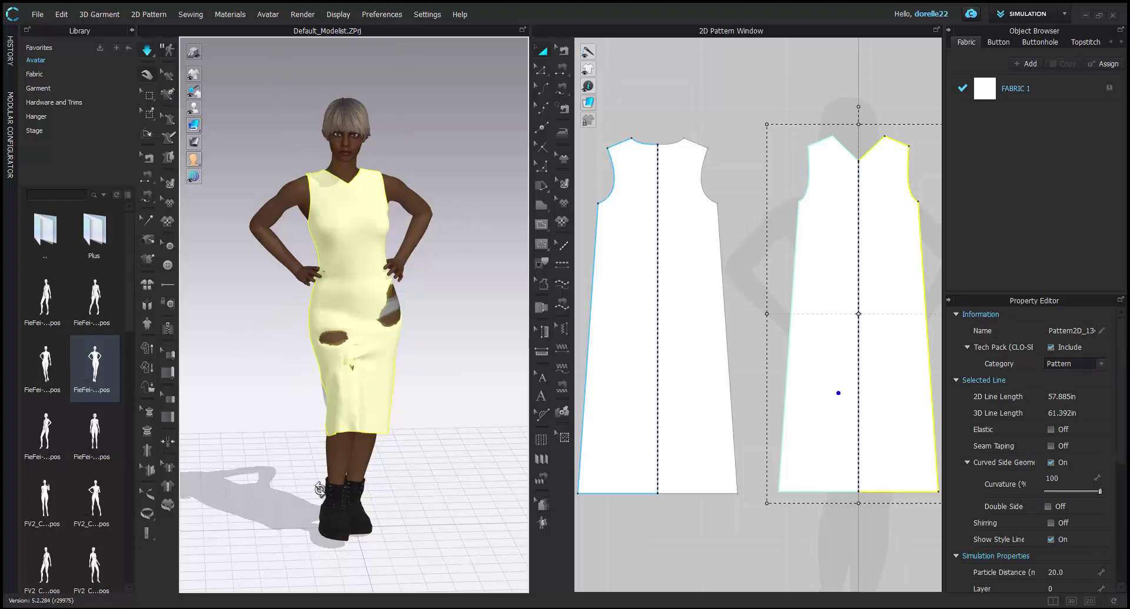
left_click_drag(385, 318, 510, 309)
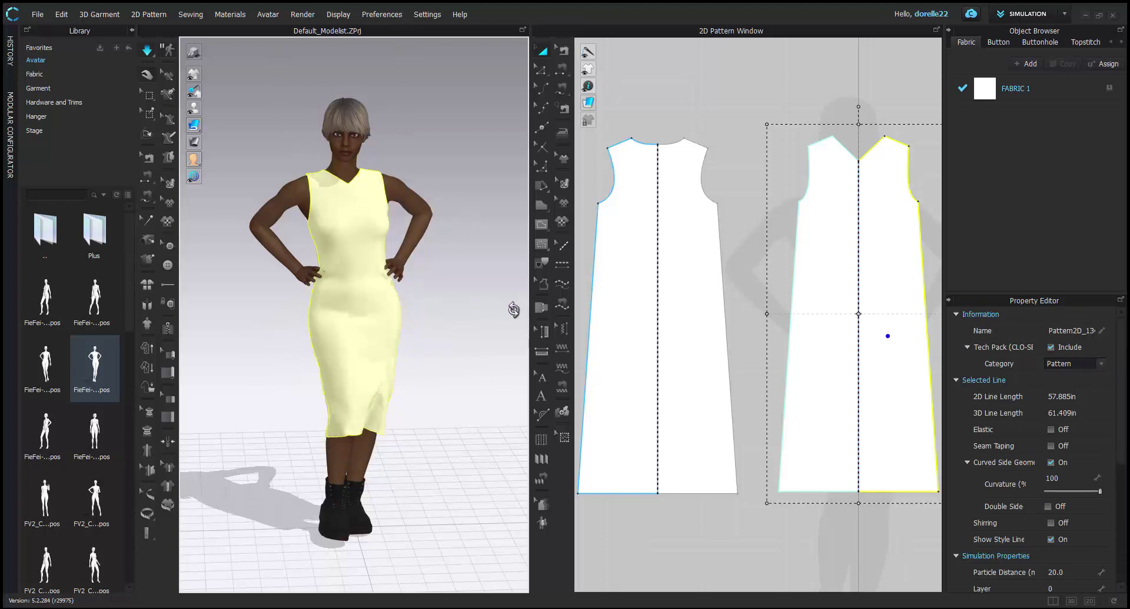
left_click(456, 310)
right_click_drag(455, 310, 376, 297)
Step: Return to the Size library, apply a US_ASTM_Plus size to the avatar, and pull the dress smooth over the body
double_click(55, 246)
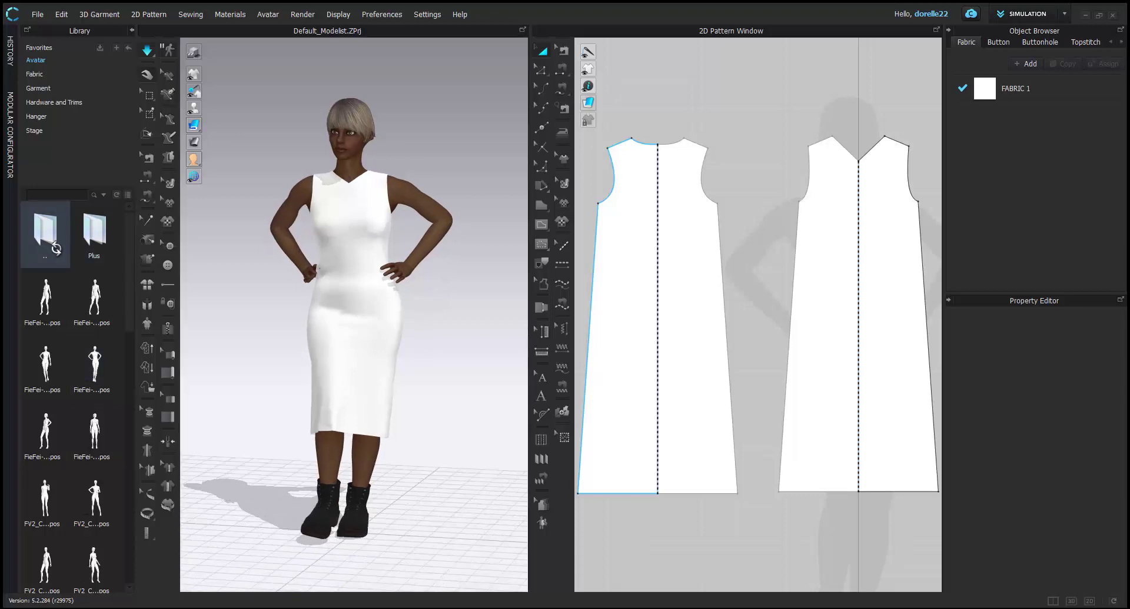
double_click(94, 436)
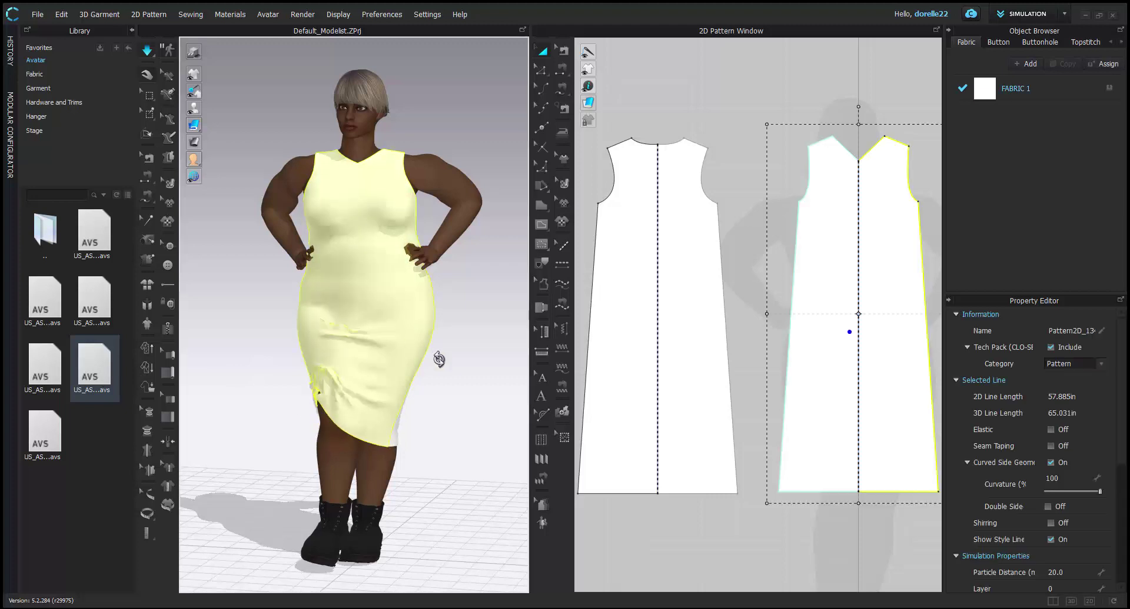
right_click_drag(452, 370, 349, 328)
left_click_drag(359, 303, 568, 394)
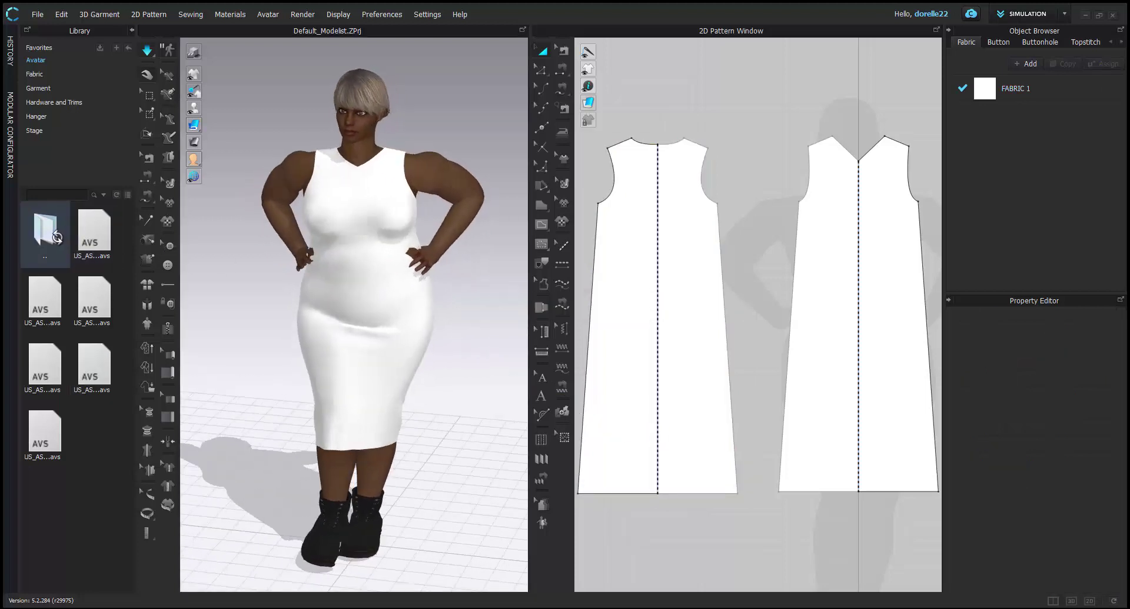
Step: Go back to the Pose library and apply the FV2_0 standing pose with the arms down at the sides
double_click(45, 232)
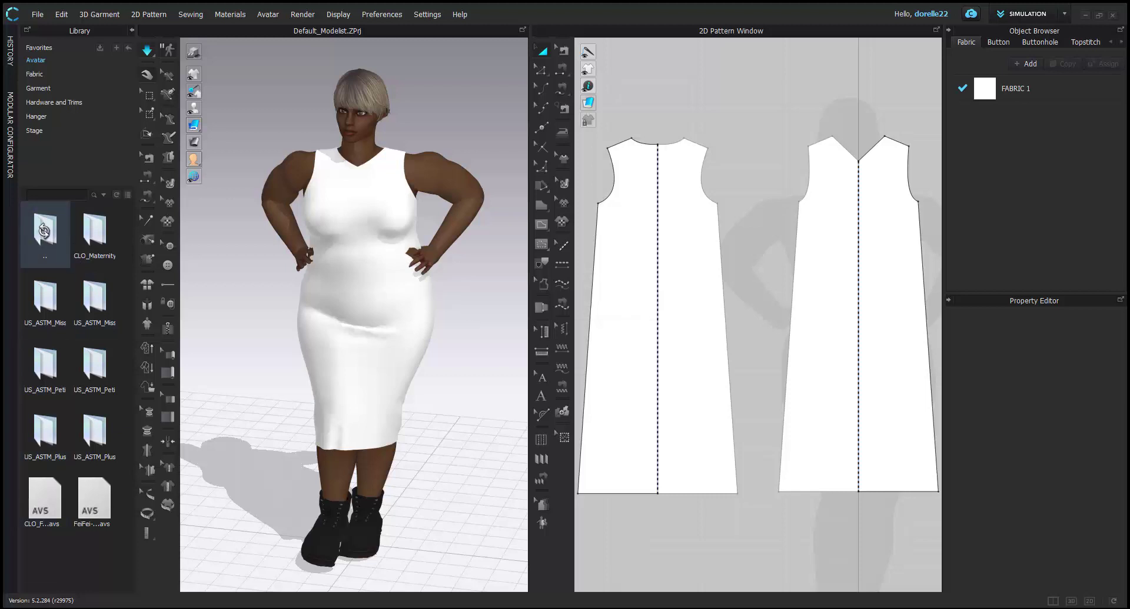
double_click(45, 231)
double_click(95, 384)
scroll(94, 376, "down", 2)
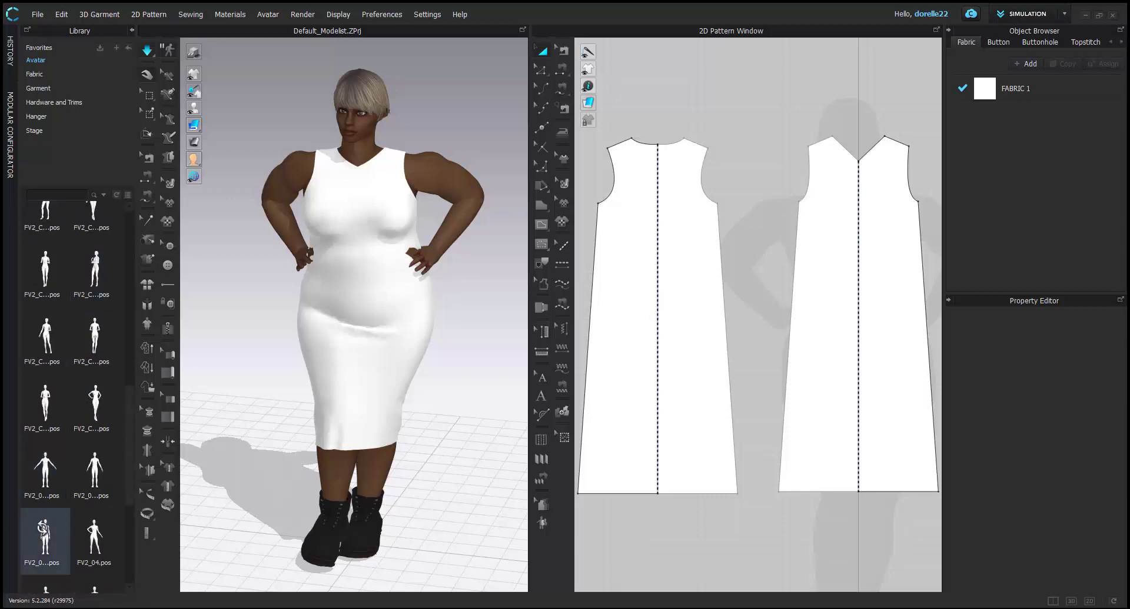
double_click(43, 530)
left_click(585, 346)
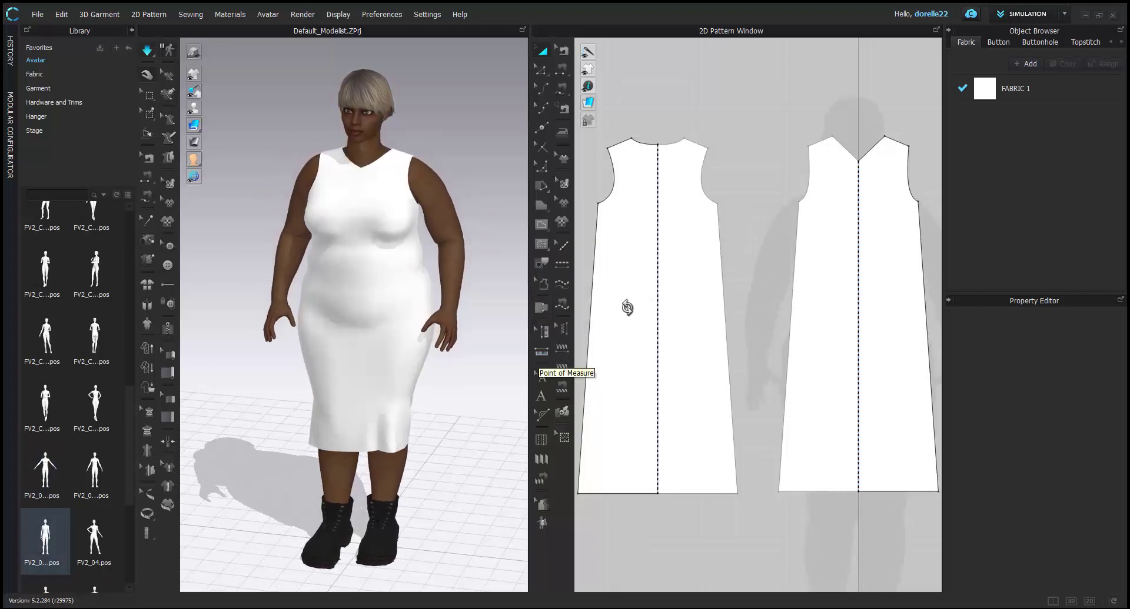
left_click(679, 171)
left_click(703, 101)
scroll(704, 101, "down", 3)
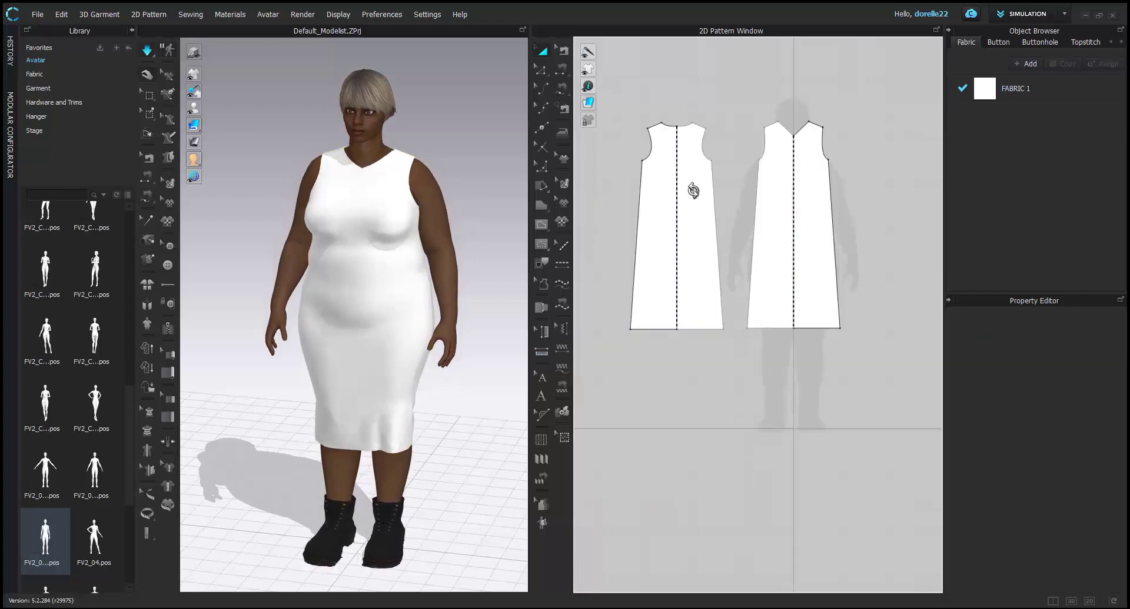
left_click(688, 216)
left_click(807, 221, "shift")
left_click(856, 229)
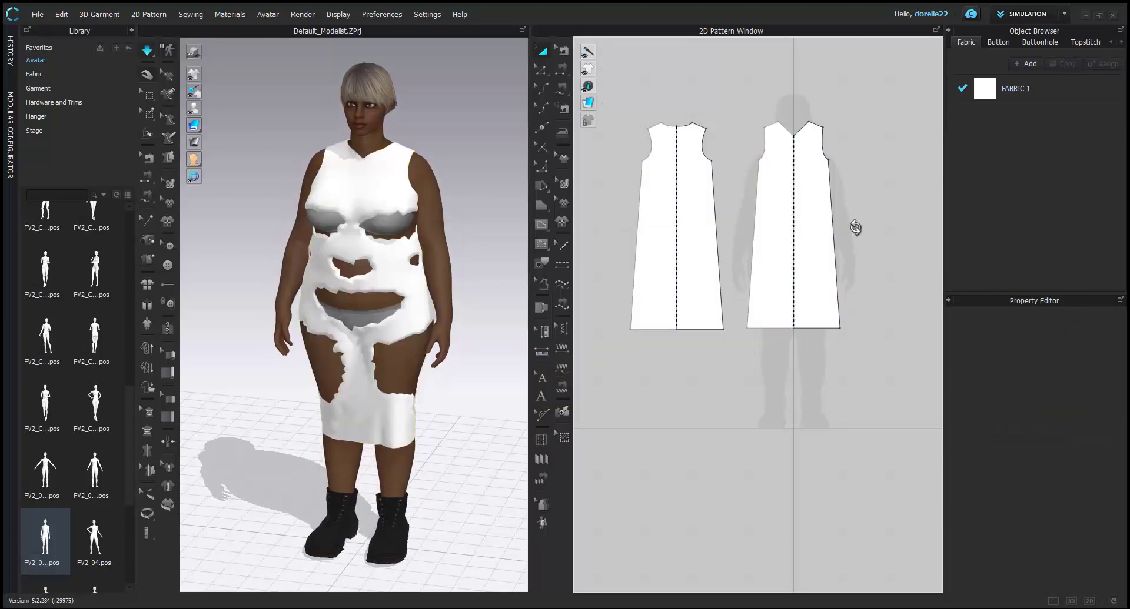
Step: Reset the 3D arrangement of the dress's front pattern and simulate the drape
right_click(366, 184)
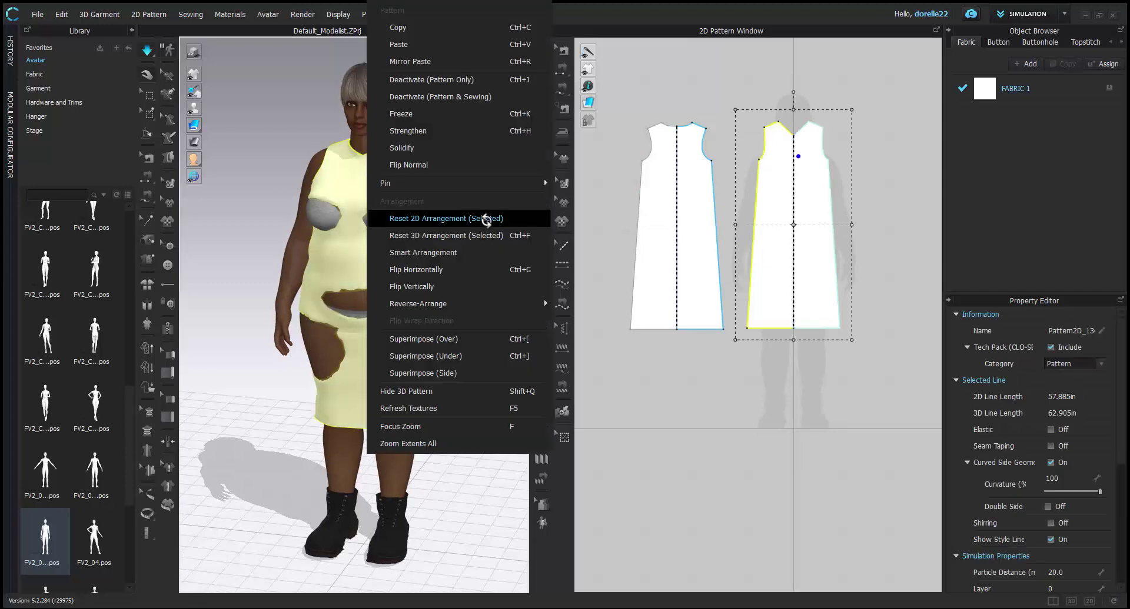
left_click(473, 228)
key("space")
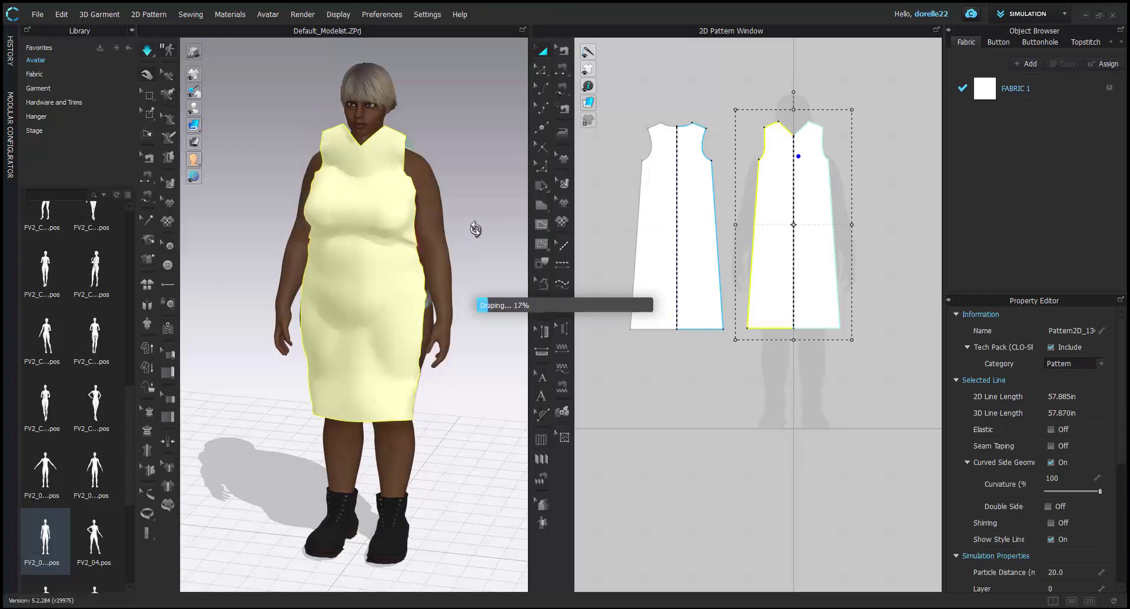
Step: Select the back and front dress patterns together and widen them slightly in the 2D pattern window
left_click(645, 257)
left_click(780, 238, "shift")
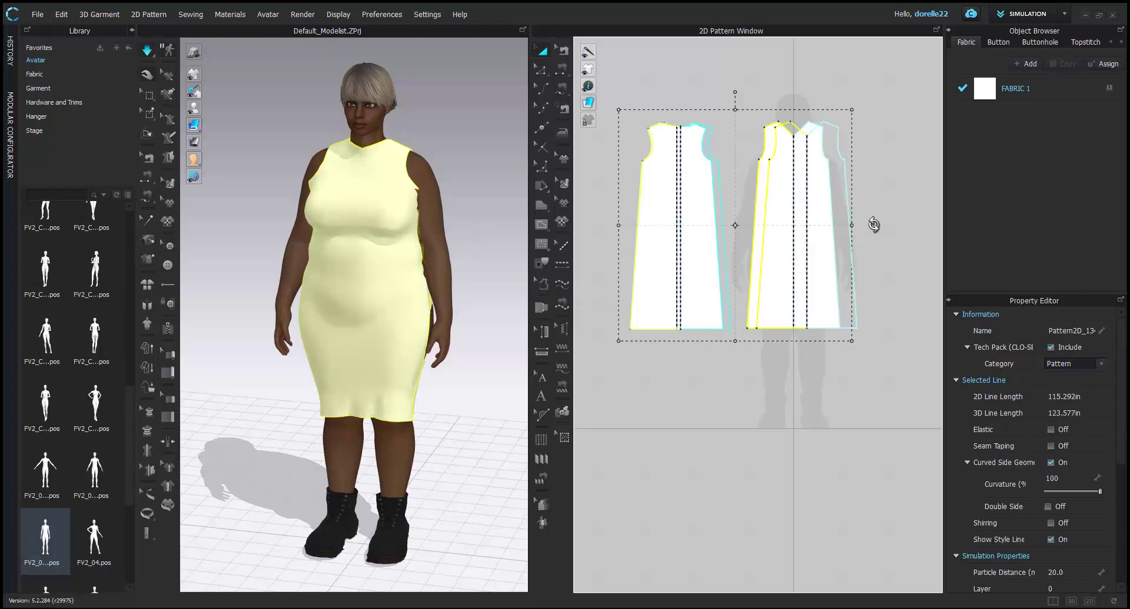
left_click_drag(876, 225, 905, 207)
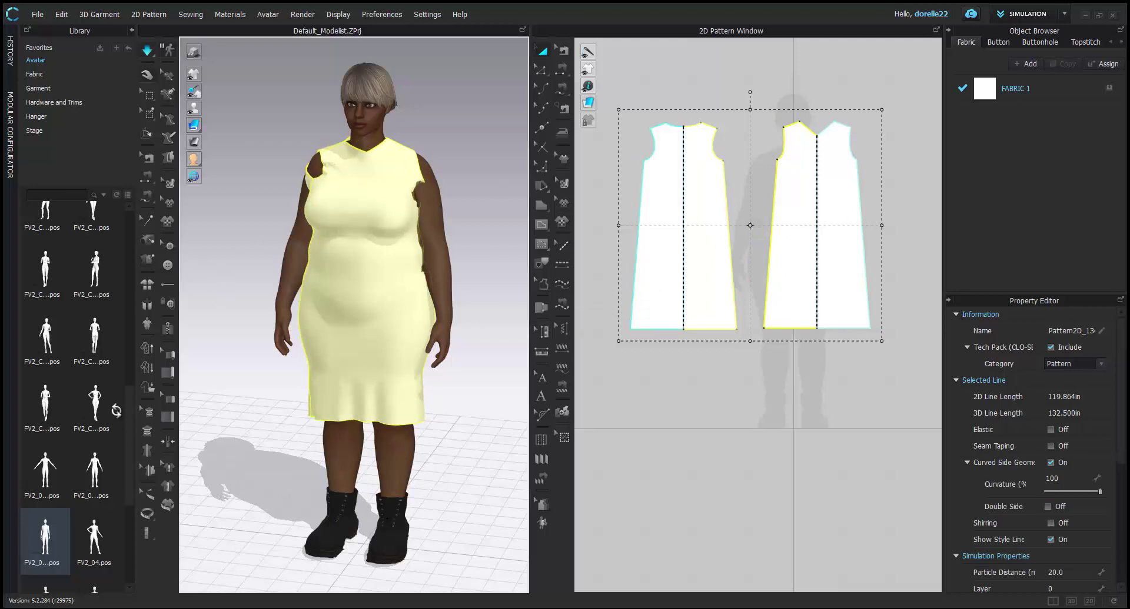
Step: Apply the FV2_0 pose with arms spread away from the body and reset the 3D arrangement of both dress patterns
double_click(49, 470)
left_click(568, 343)
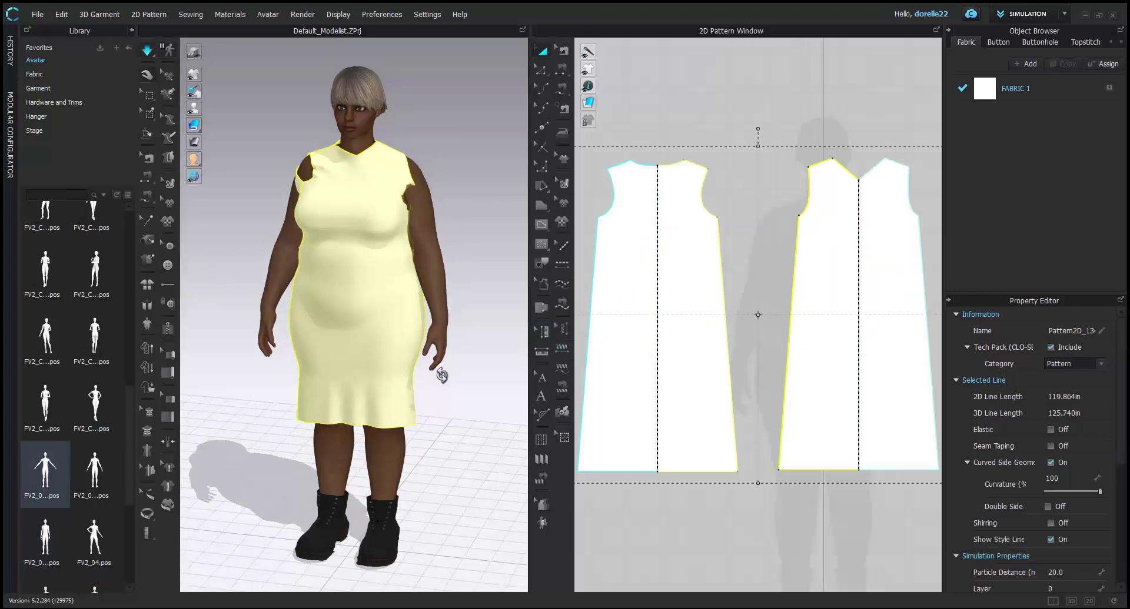
right_click(359, 323)
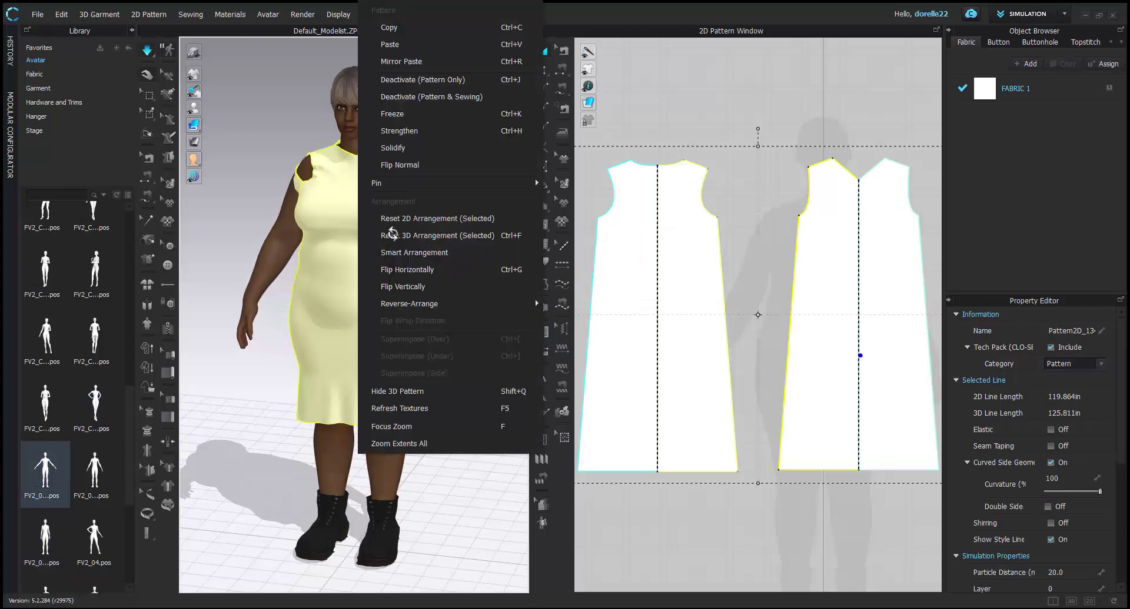
left_click(406, 235)
left_click(480, 221)
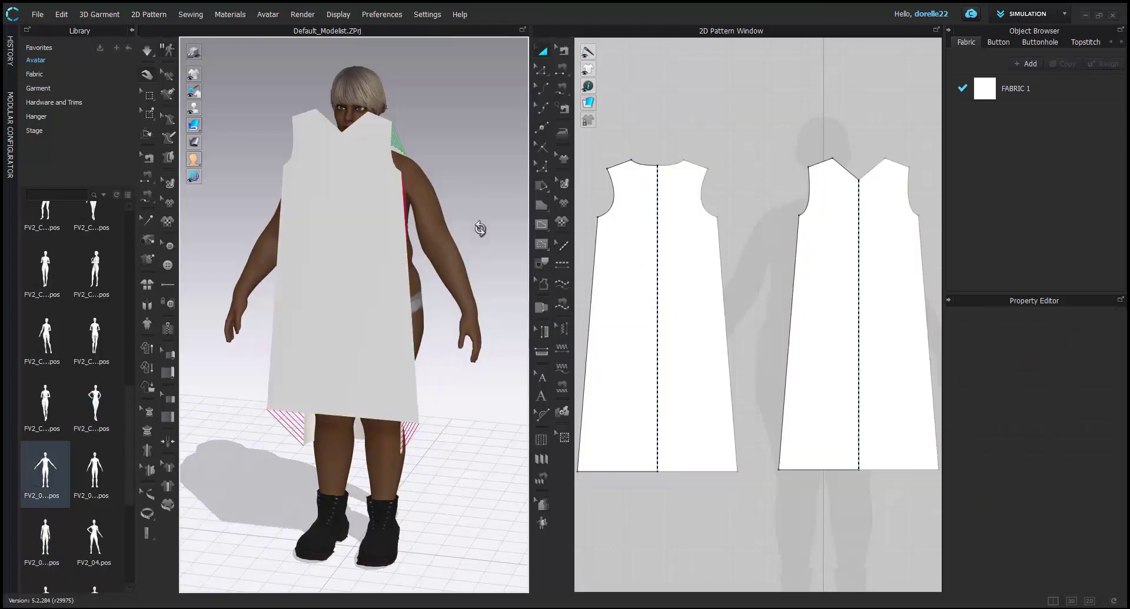
Step: Pull the back pattern away from the avatar's back and simulate the widened dress onto the body
right_click_drag(481, 225, 266, 222)
left_click_drag(366, 232, 406, 204)
right_click_drag(406, 204, 548, 187)
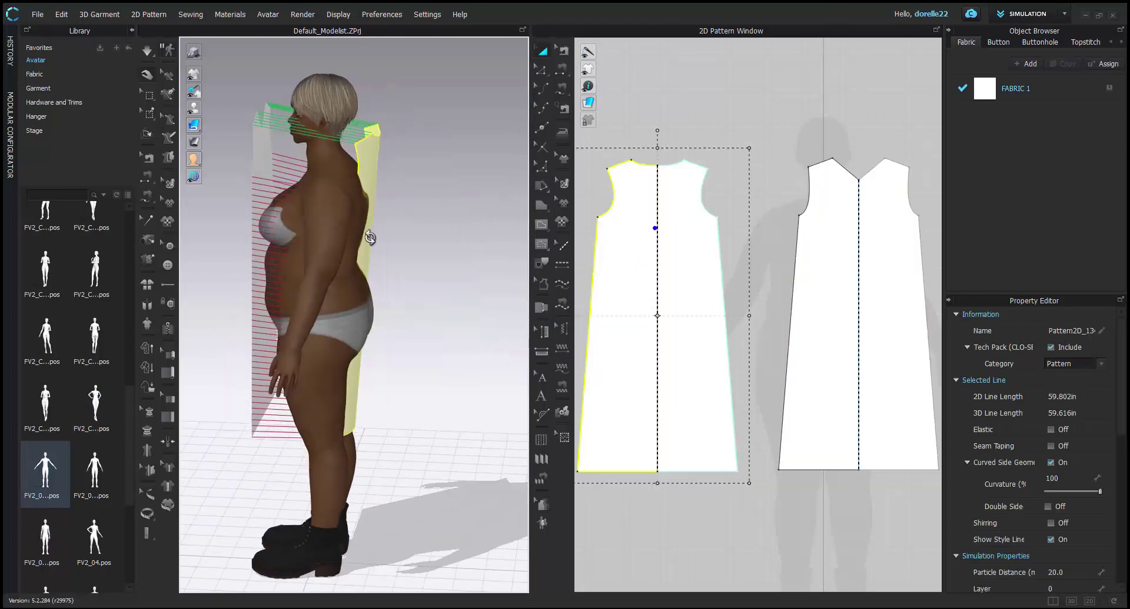
left_click_drag(369, 237, 424, 271)
right_click_drag(424, 272, 322, 261)
key("ctrl+z")
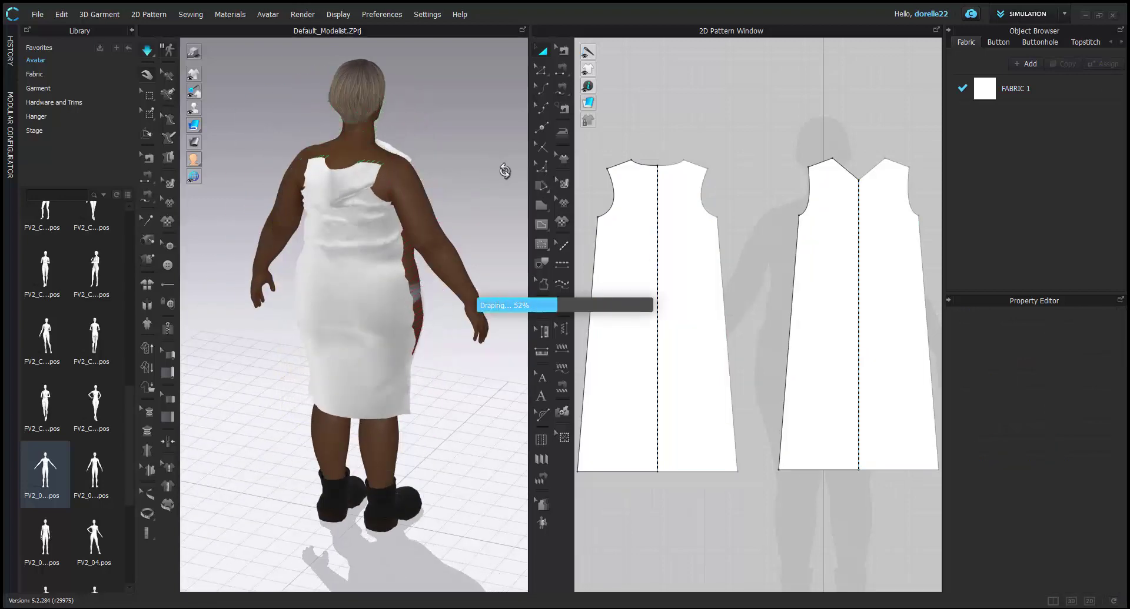
right_click_drag(405, 169, 297, 176)
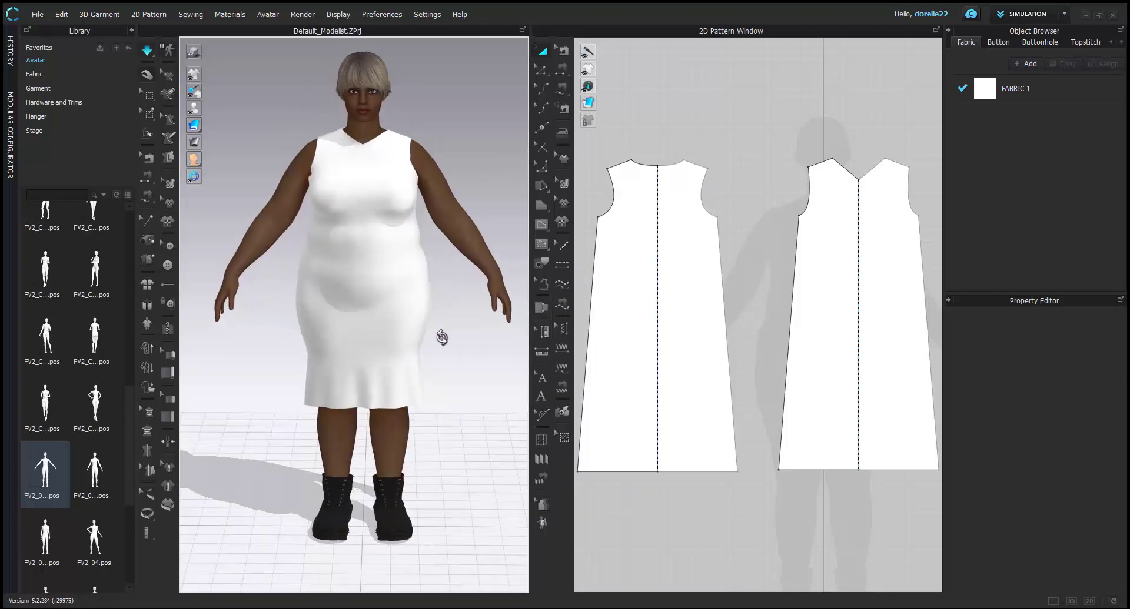
middle_click_drag(756, 288, 805, 204)
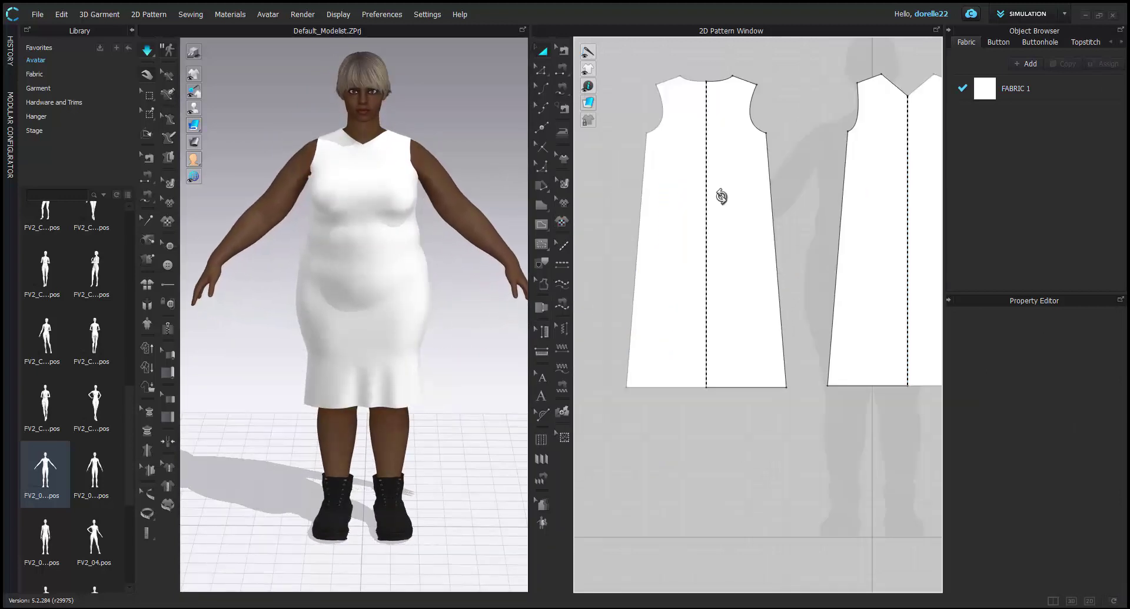
Step: Flare the dress by moving the lower side corners of the back and front patterns outward with the Edit Pattern tool
left_click(542, 70)
left_click_drag(626, 388, 600, 389)
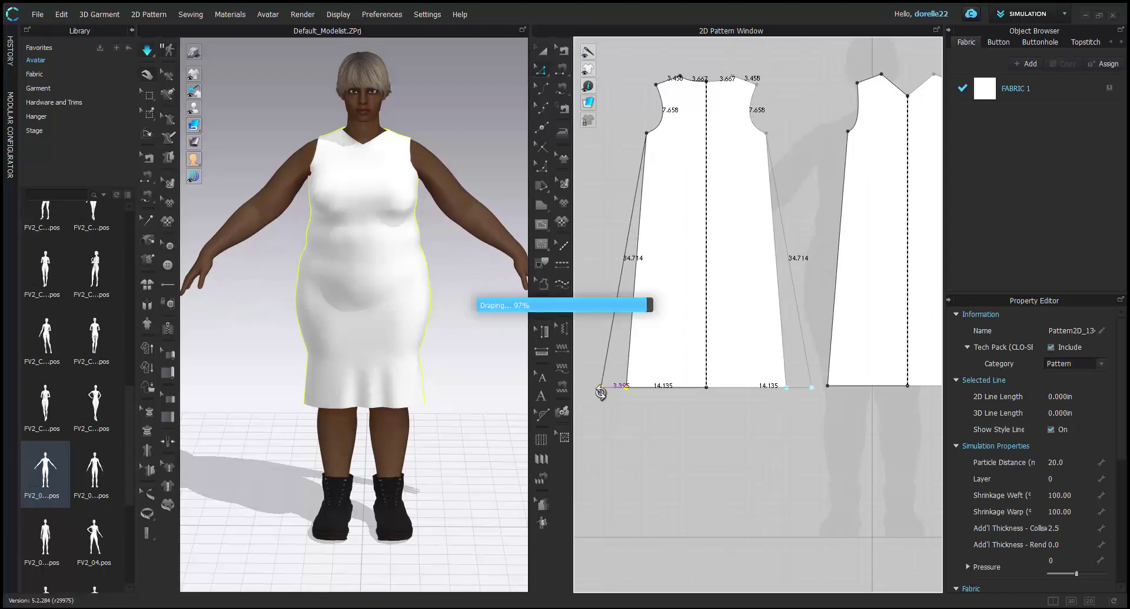
right_click_drag(797, 453, 574, 428)
left_click_drag(763, 363, 793, 361)
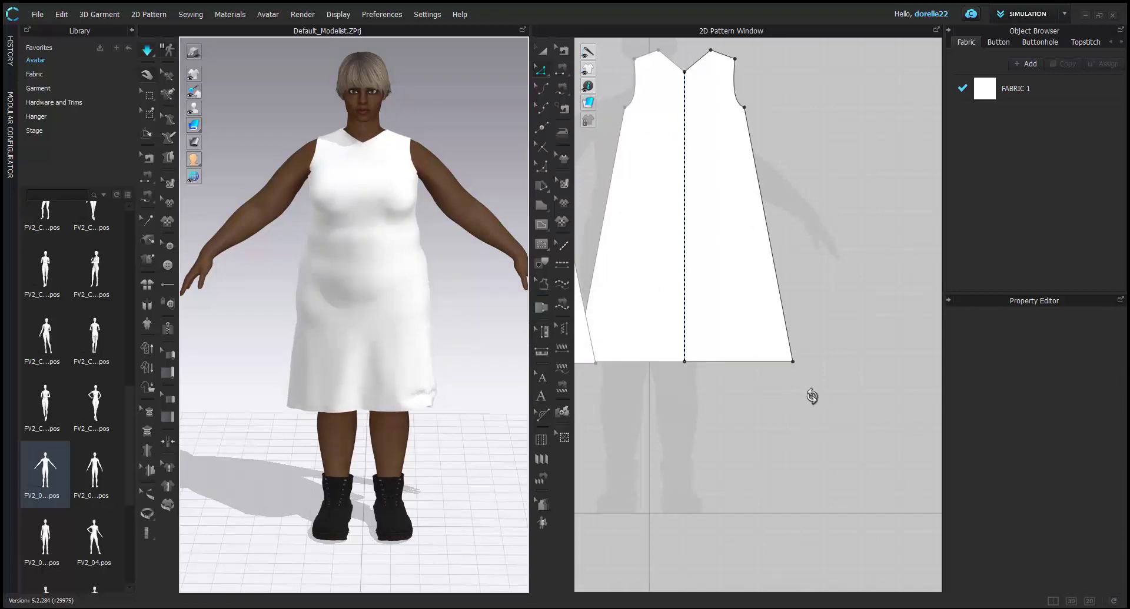
Step: Deepen the armholes by moving the underarm points of the front and back patterns down
right_click_drag(496, 332, 439, 327)
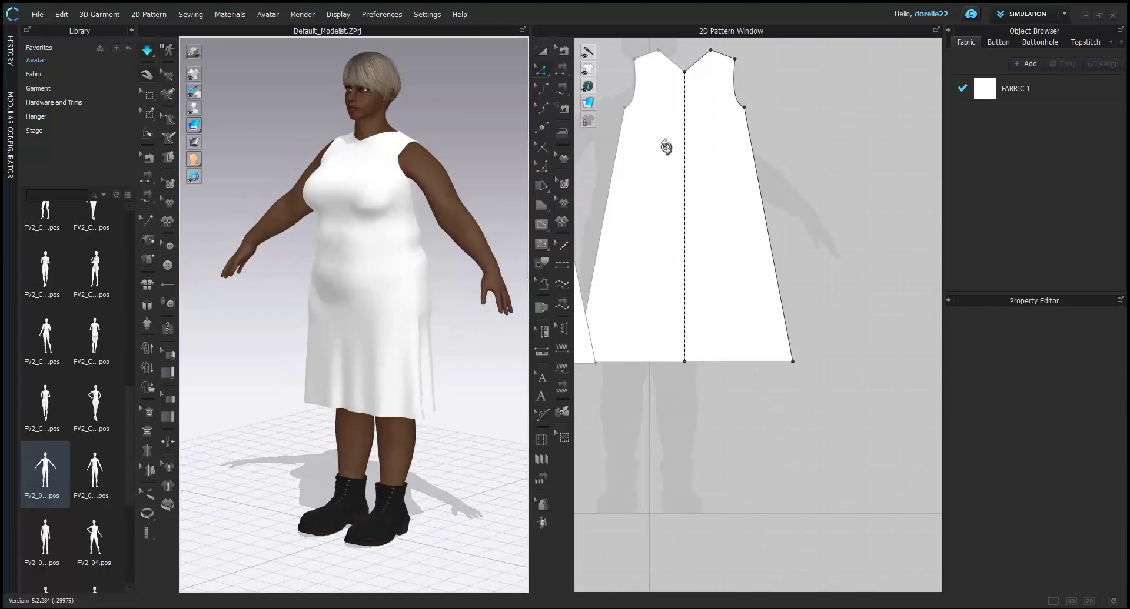
left_click_drag(622, 107, 664, 116)
middle_click_drag(629, 120, 825, 156)
left_click_drag(740, 132, 840, 166)
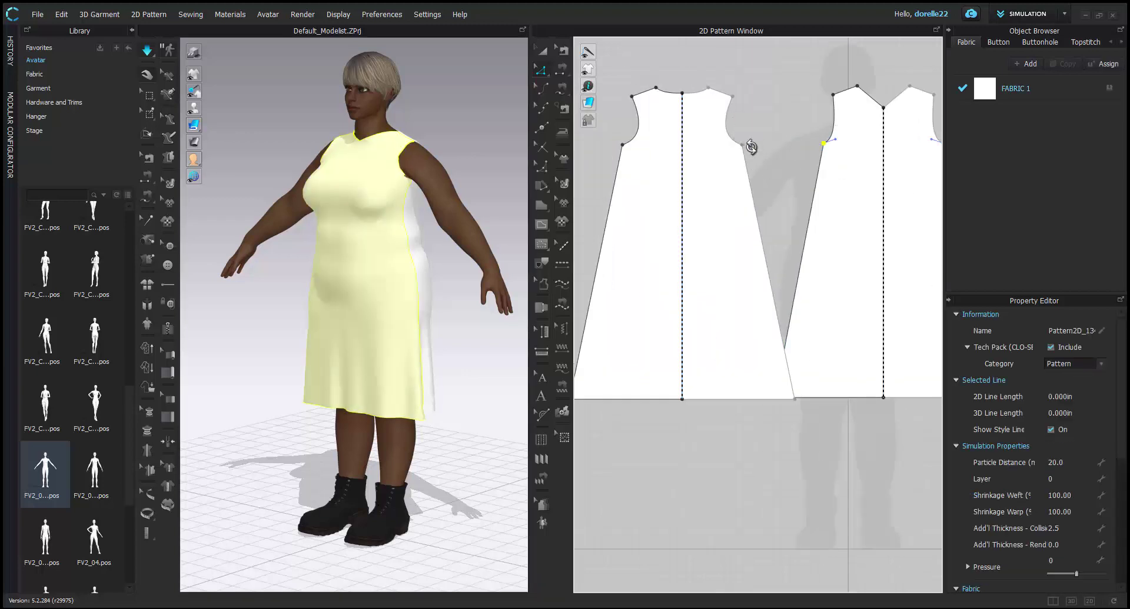
left_click_drag(741, 145, 741, 164)
left_click(755, 126)
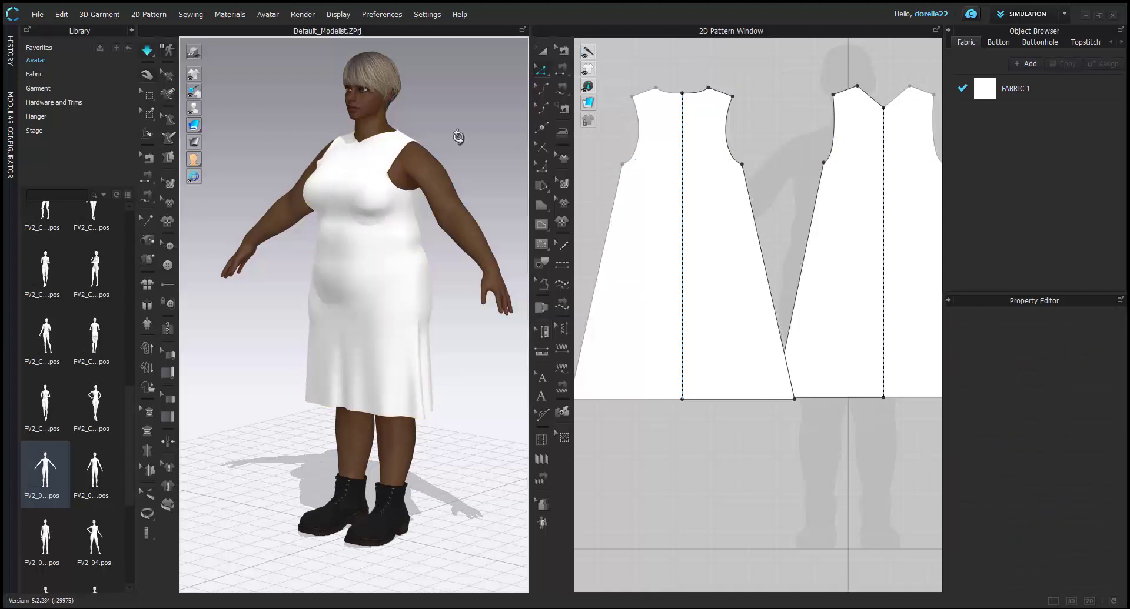
Step: Move the back pattern's outer shoulder point slightly down and inward, and tug the draped dress on the avatar
right_click_drag(437, 135, 544, 135)
left_click_drag(732, 96, 731, 103)
left_click(752, 90)
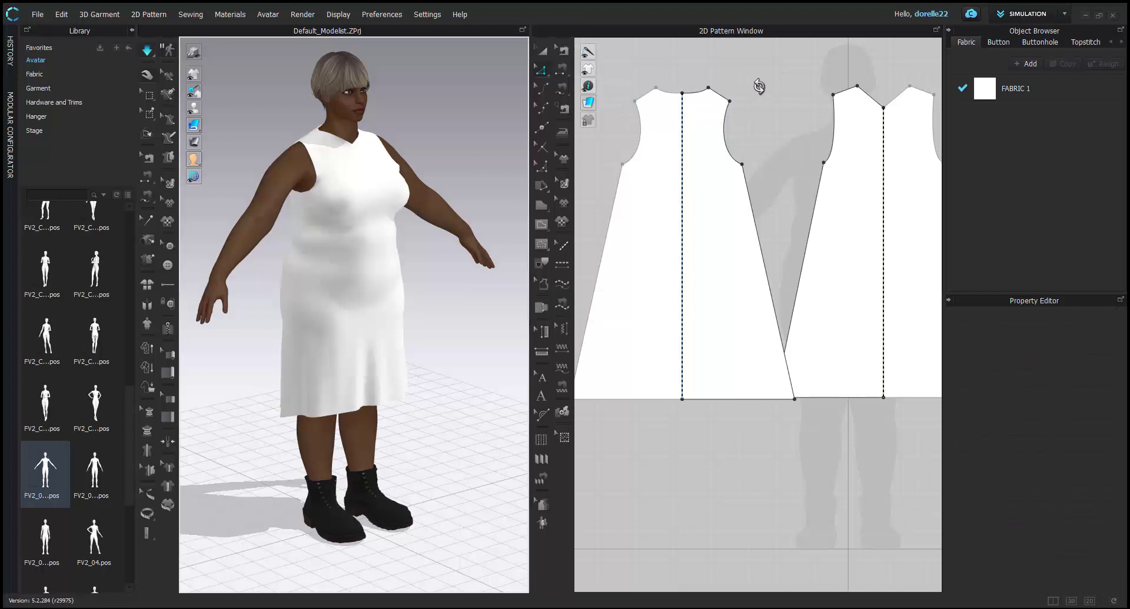
left_click(406, 195)
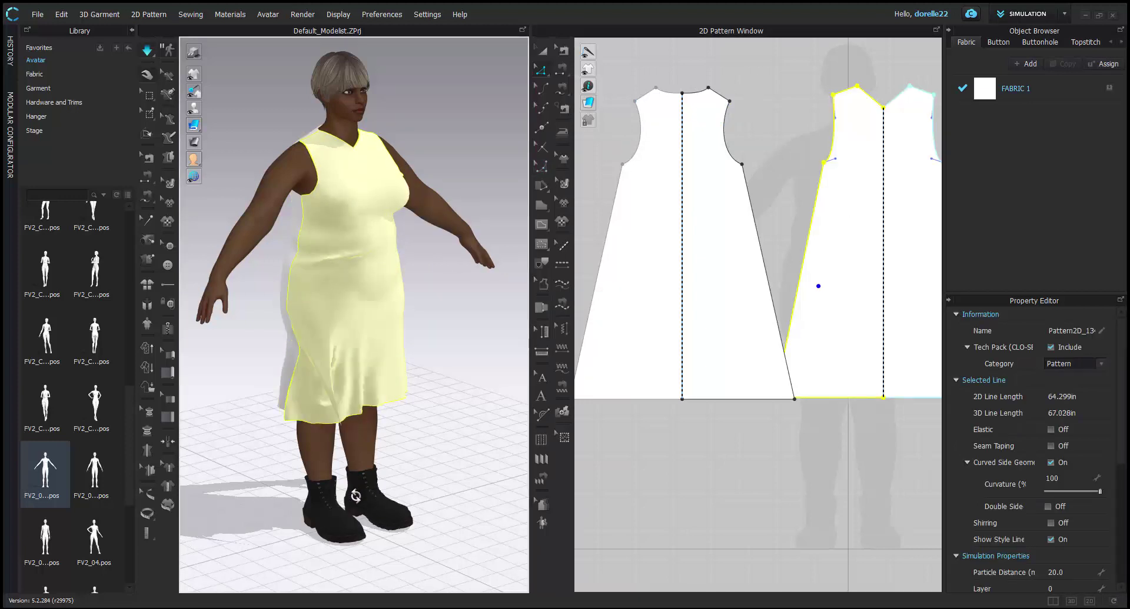
left_click(442, 333)
right_click_drag(442, 333, 373, 295)
Step: Go from the pose library up to the Avatar folder and browse the Alvanon avatar folders for a women's set
left_click(129, 228)
left_click(129, 228)
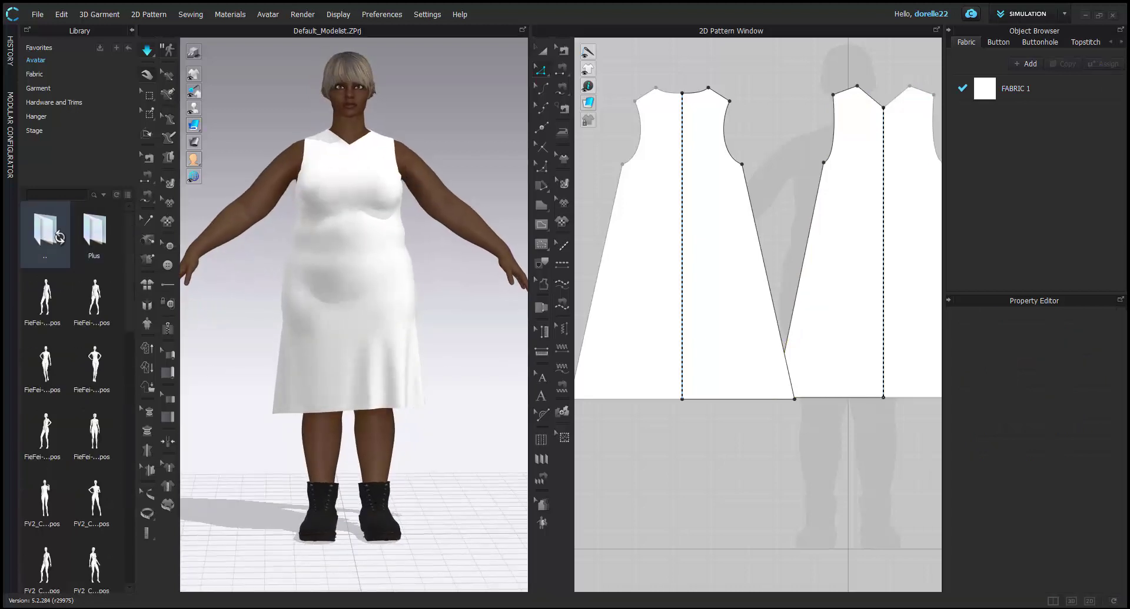
double_click(52, 237)
double_click(51, 297)
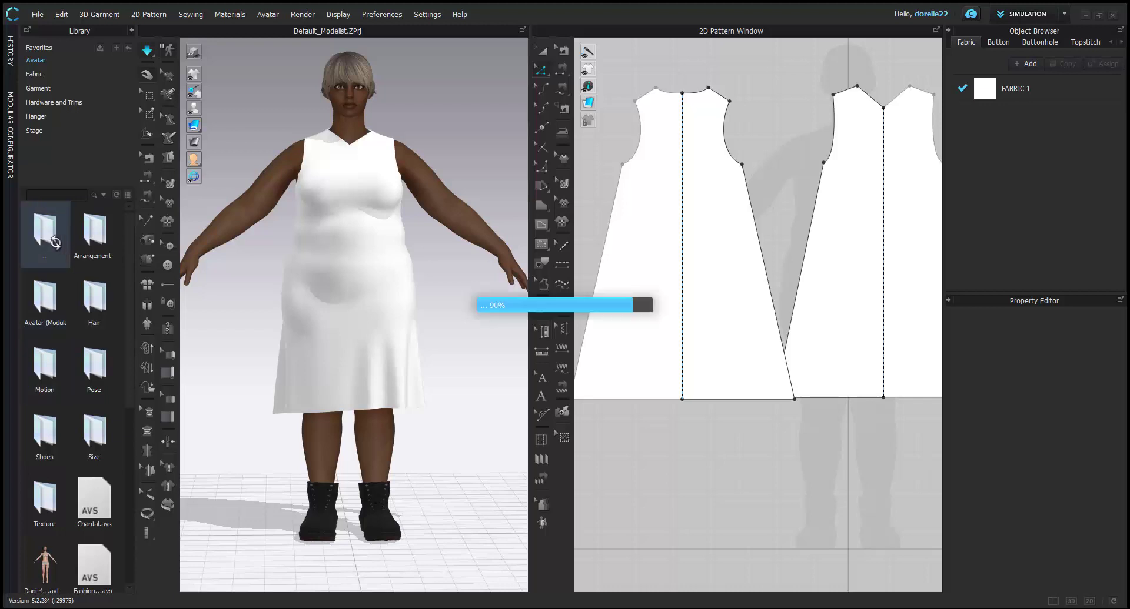
double_click(52, 324)
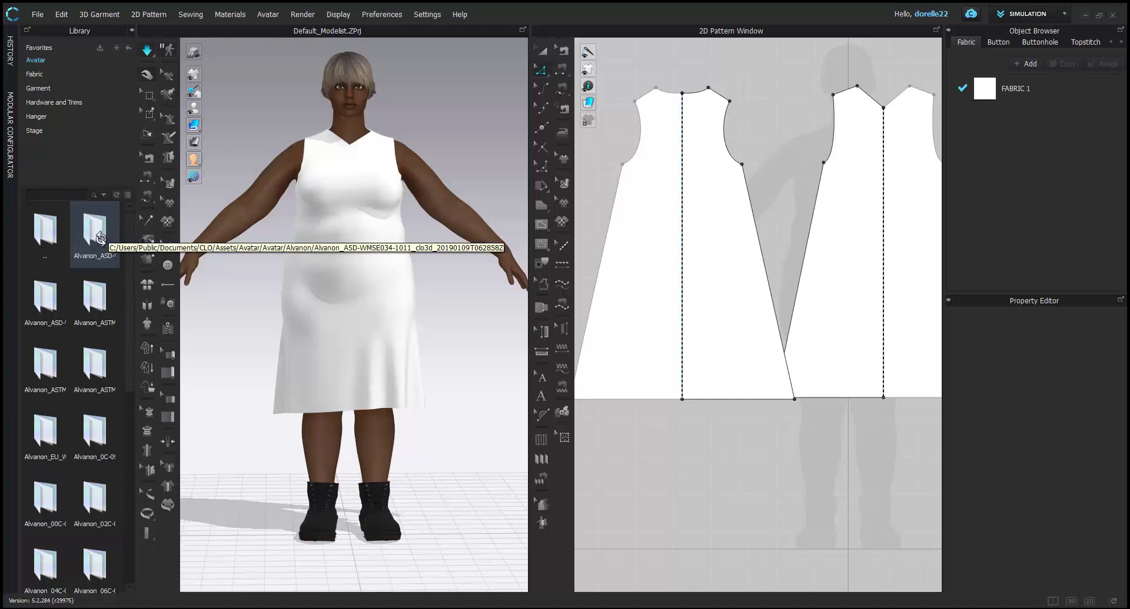
double_click(95, 310)
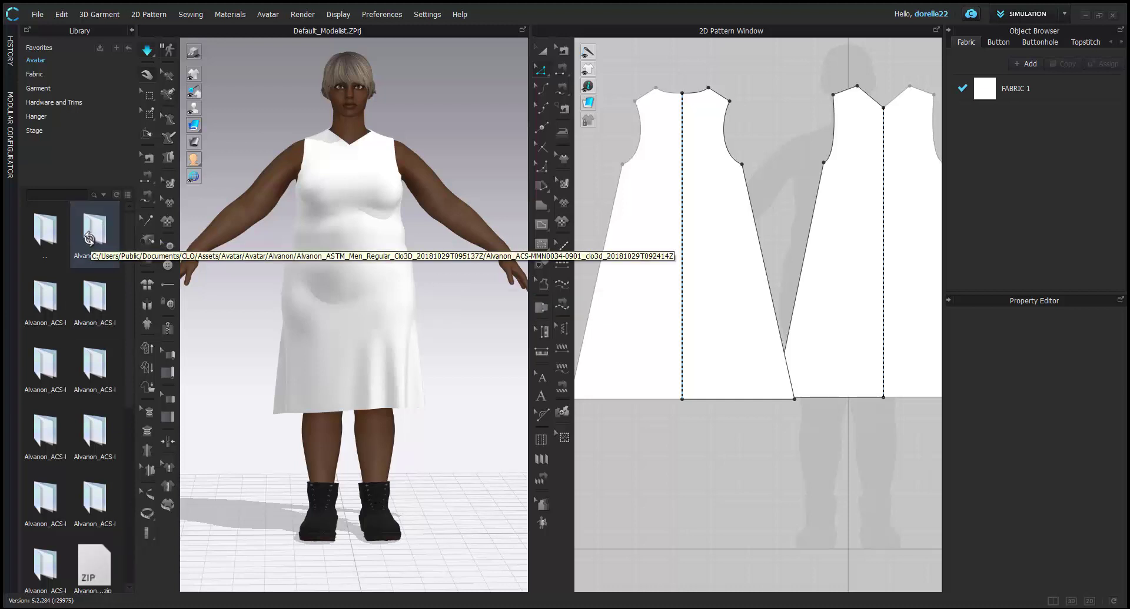
double_click(52, 240)
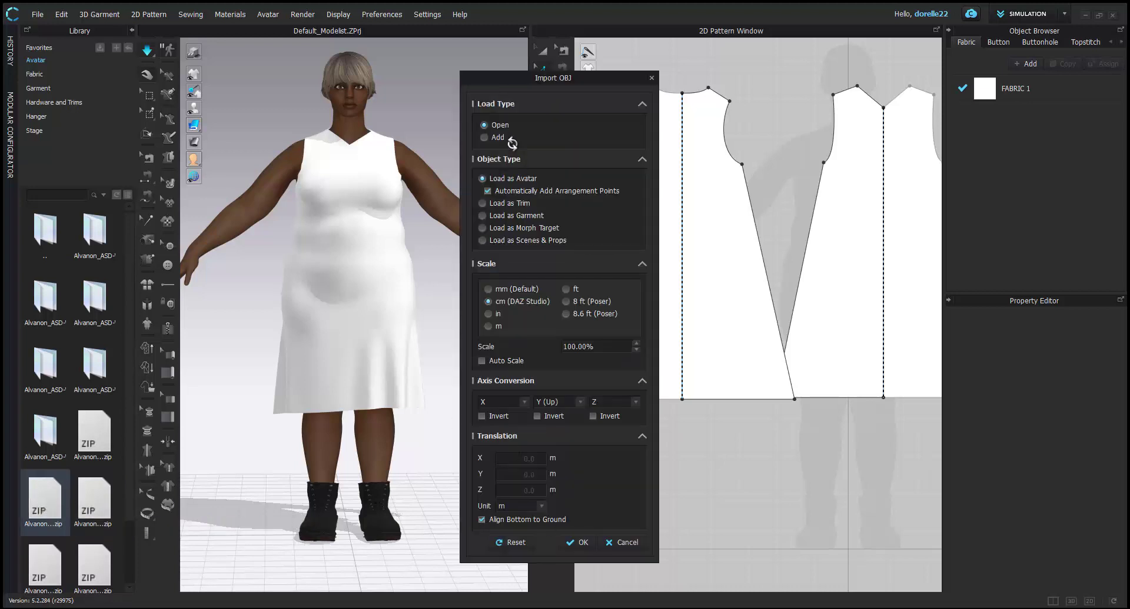
Step: Try to import one of the zipped Alvanon avatars using the Add load type
left_click(497, 139)
left_click(518, 217)
left_click(576, 440)
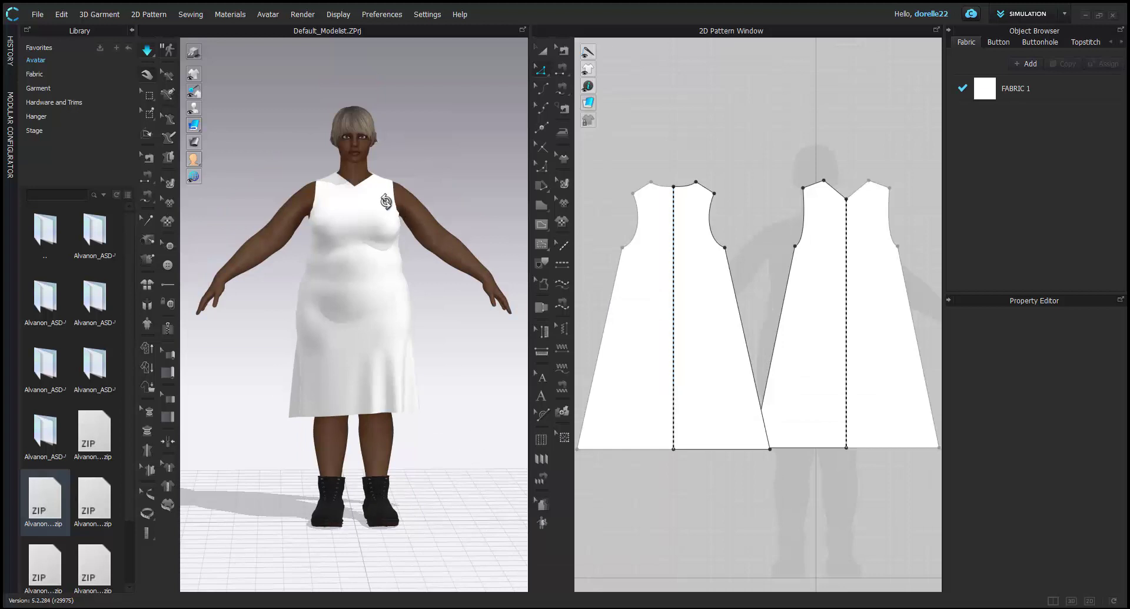
Step: Stop the simulation and delete the current avatar from the 3D window
left_click(147, 51)
right_click(365, 167)
left_click(410, 210)
Step: Try again to add the zipped Alvanon file to the scene without the old avatar
double_click(50, 501)
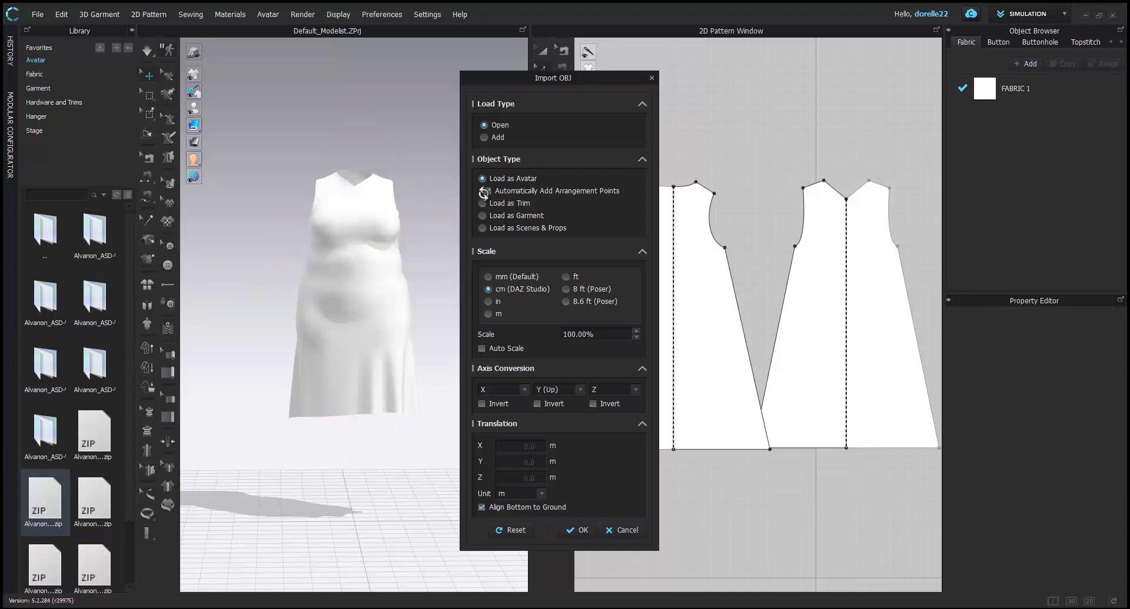
left_click(484, 137)
left_click(579, 518)
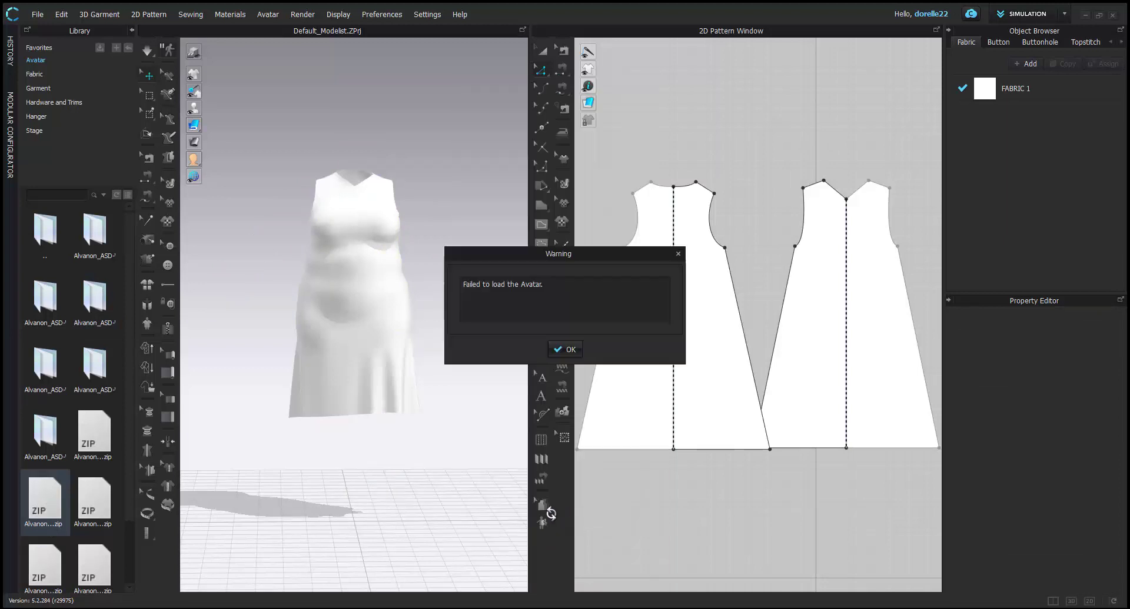
left_click(565, 349)
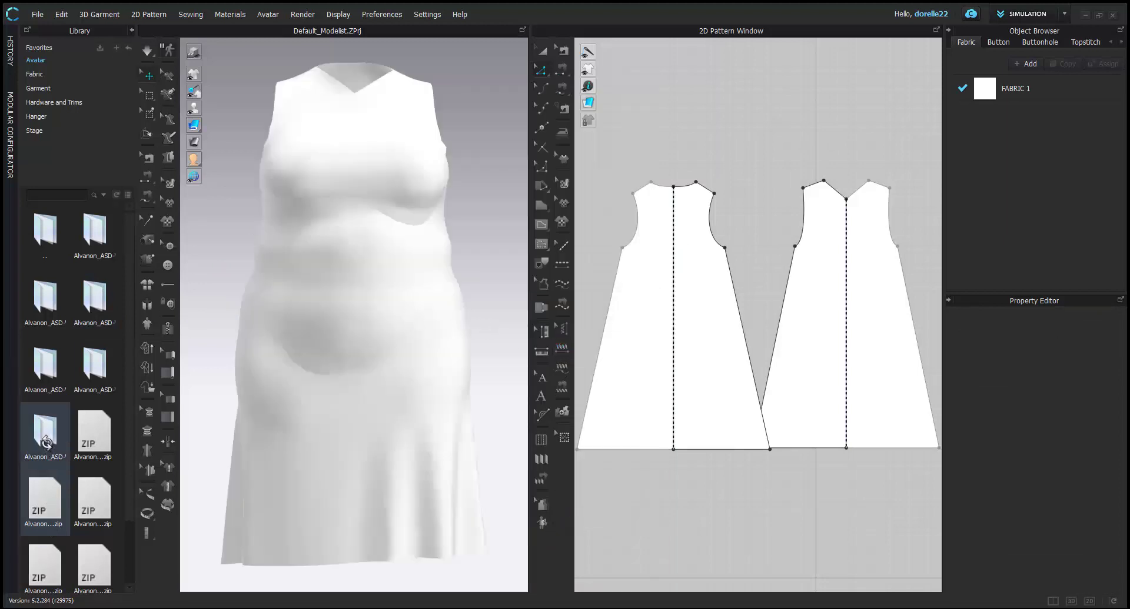
Step: Look through the Alvanon size folders for avatar files and open the ACS-WMS010C-0901 folder
double_click(47, 299)
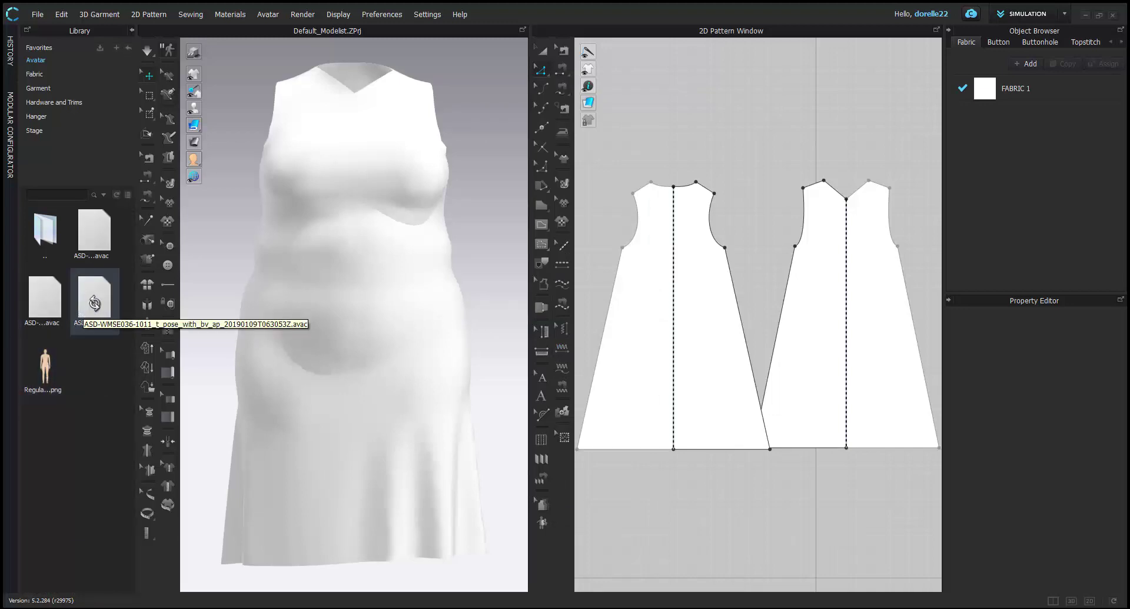
double_click(49, 240)
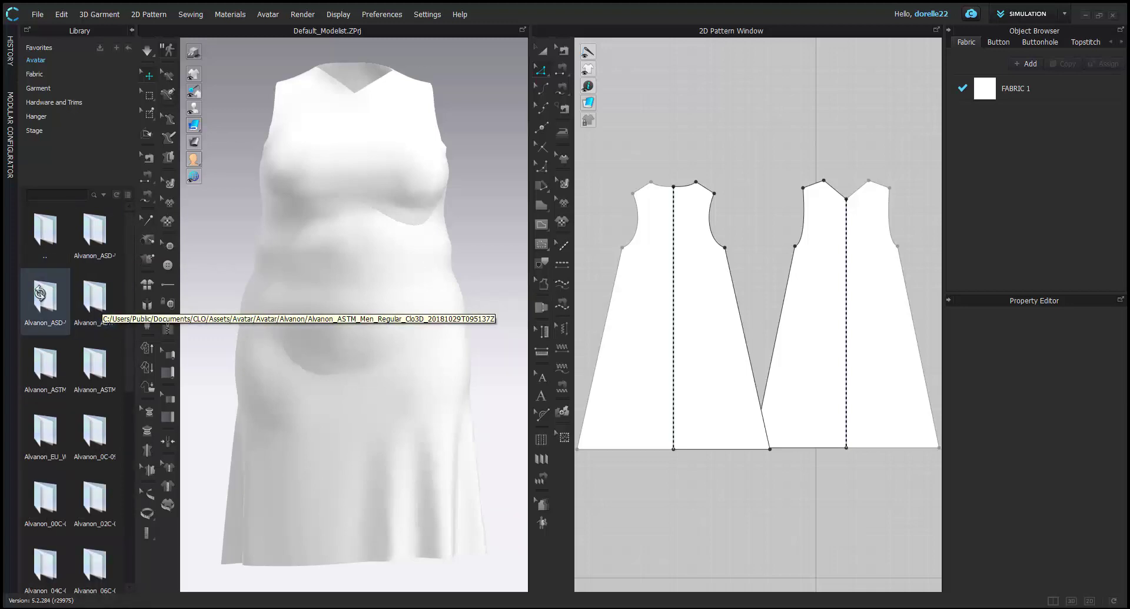
double_click(50, 368)
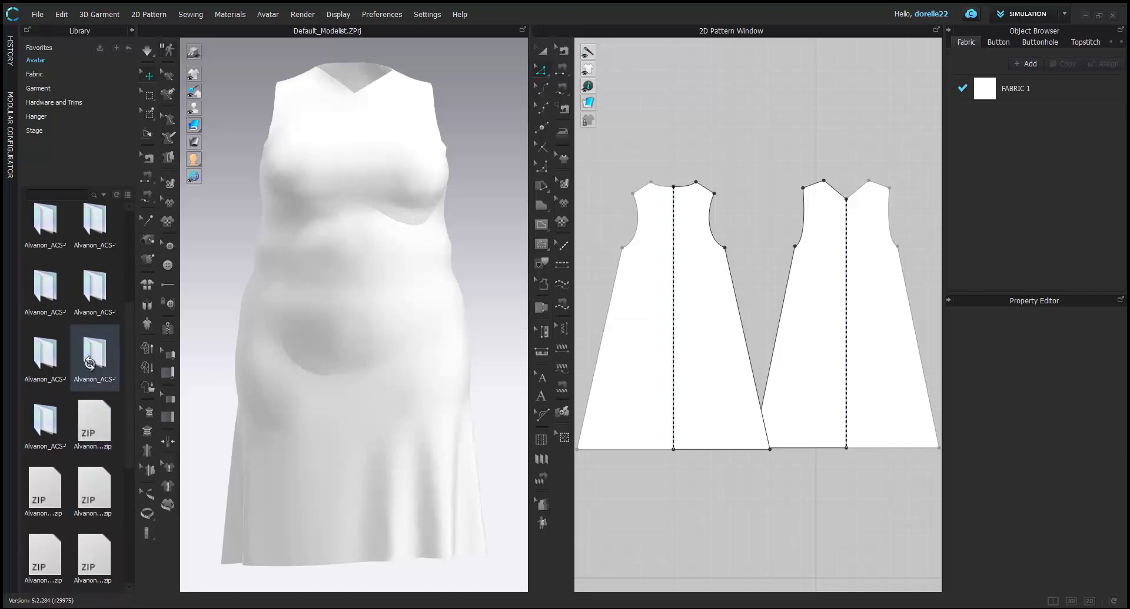
scroll(90, 445, "down", 4)
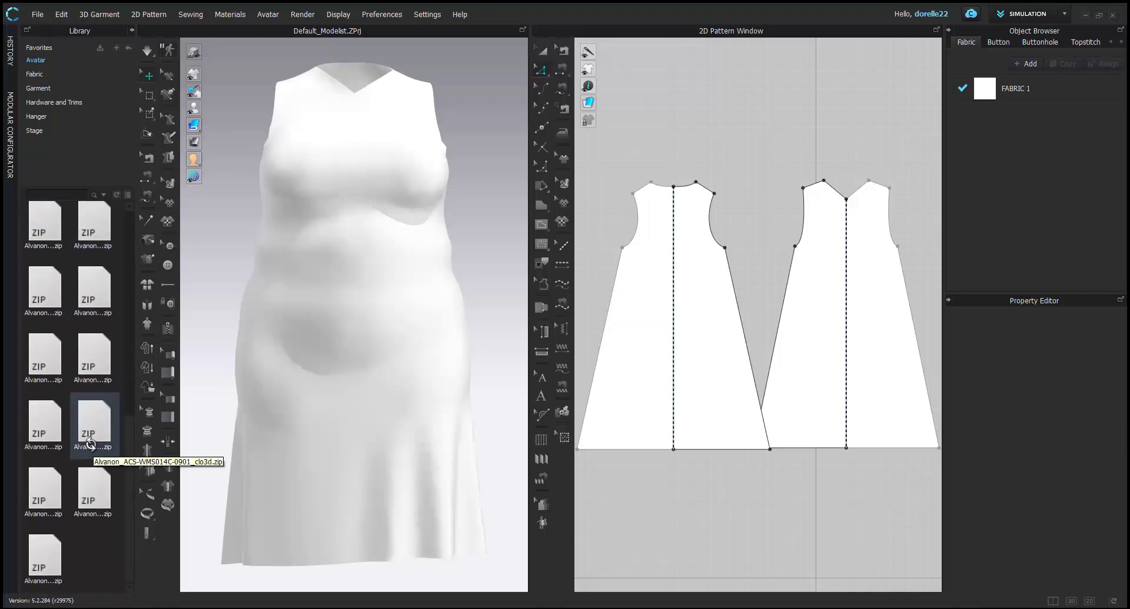
scroll(90, 412, "up", 5)
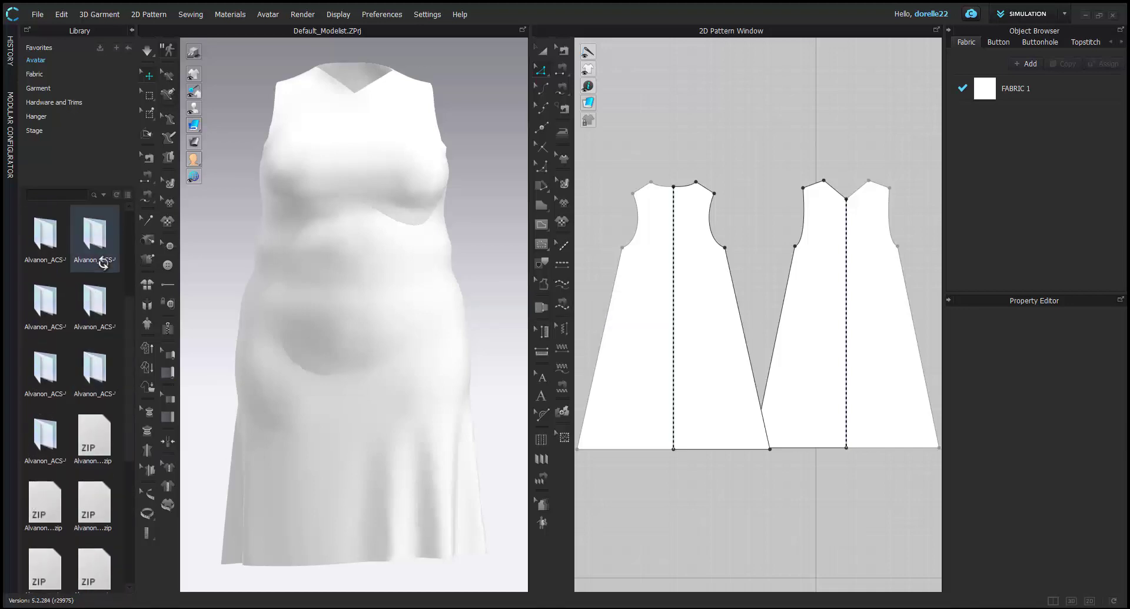
double_click(95, 241)
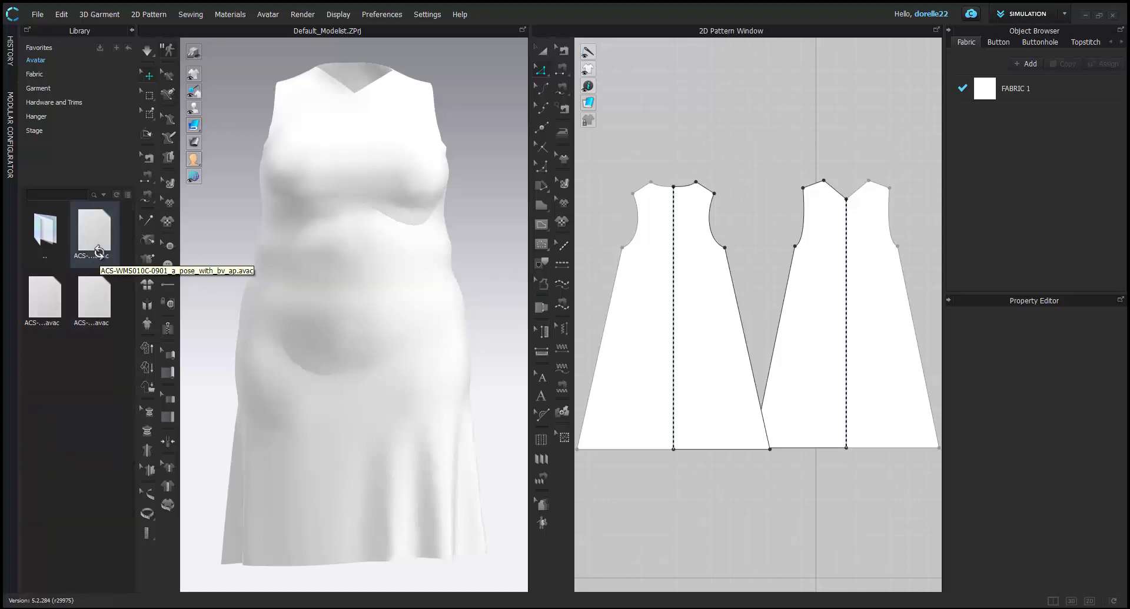
Step: Try to add the ACS-WMS010C-0901_a_pose_with_bv_ap.avac avatar to the scene
double_click(96, 235)
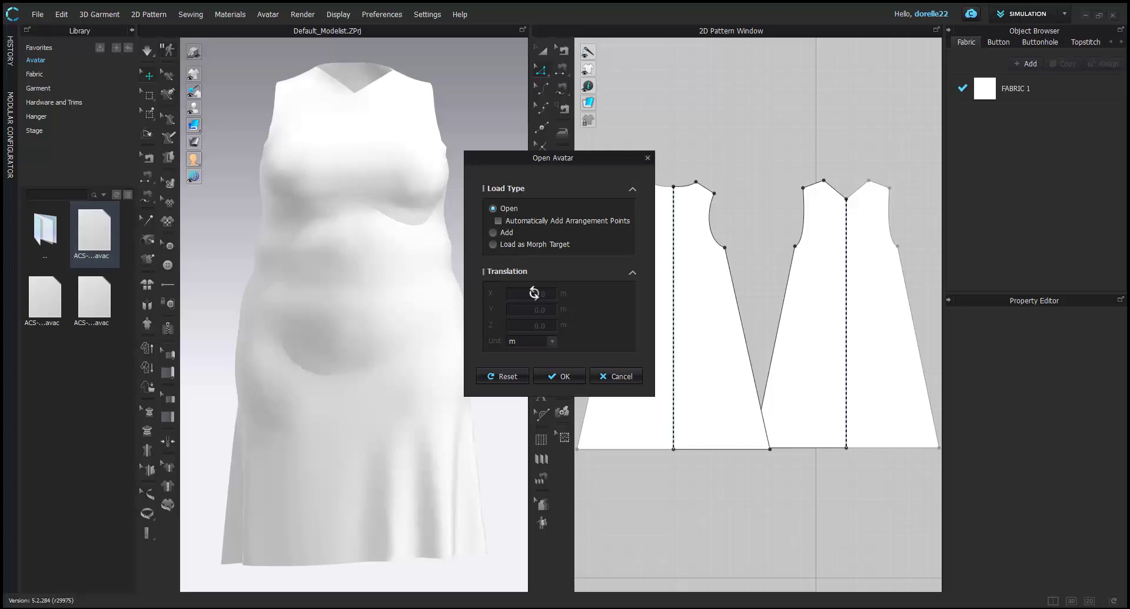
left_click(510, 234)
left_click(559, 364)
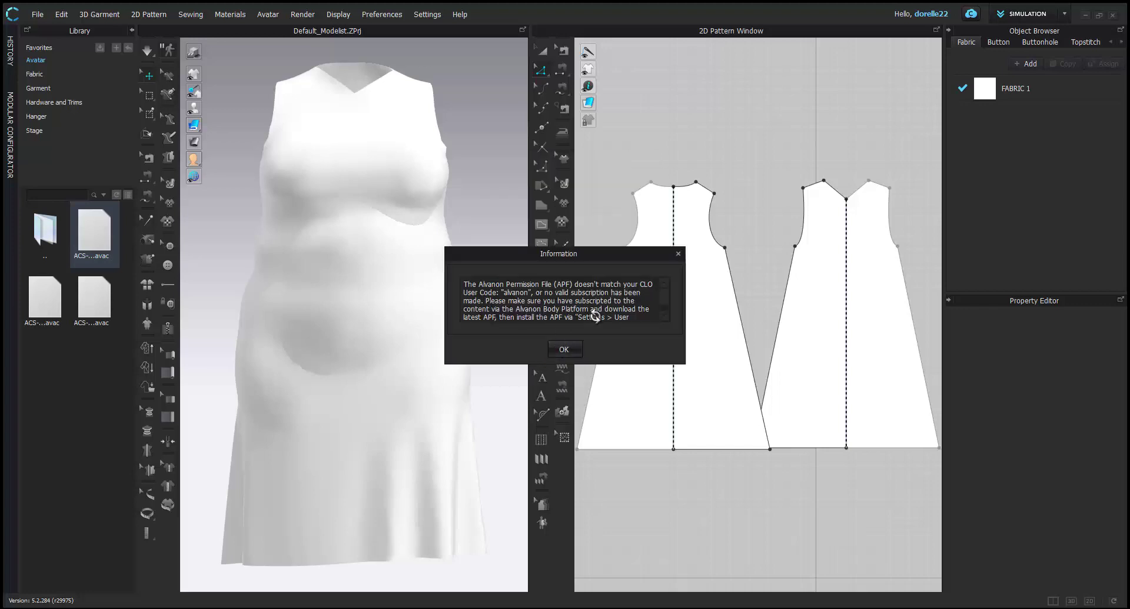
left_click(570, 349)
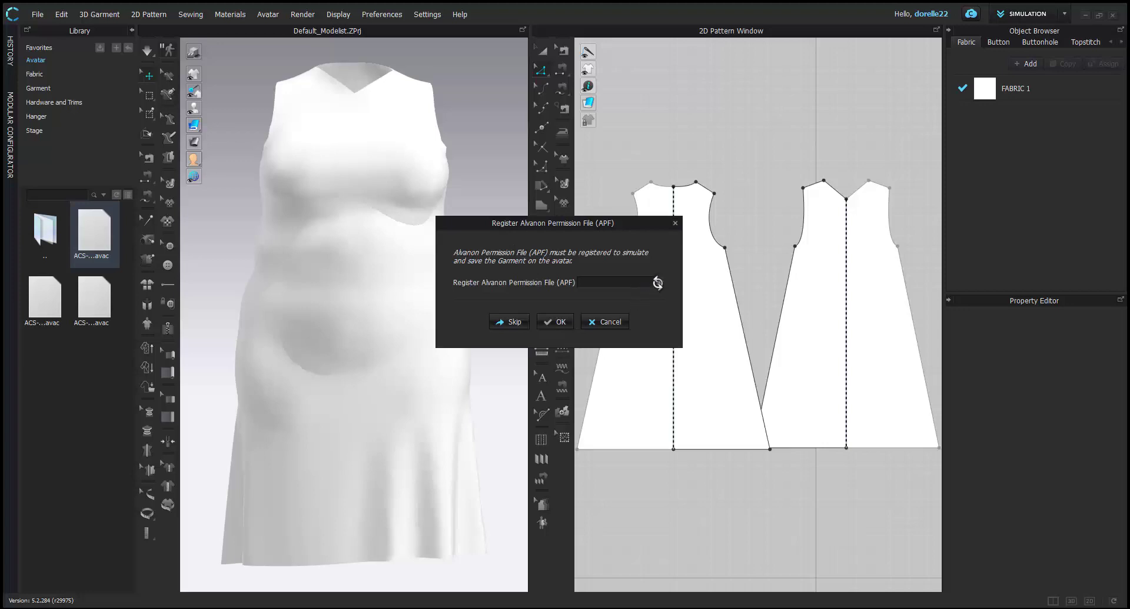
Step: Browse for an Alvanon permission file and search the CLO Standalone OnlineAuth5.1.436 program folder for .apf
left_click(658, 282)
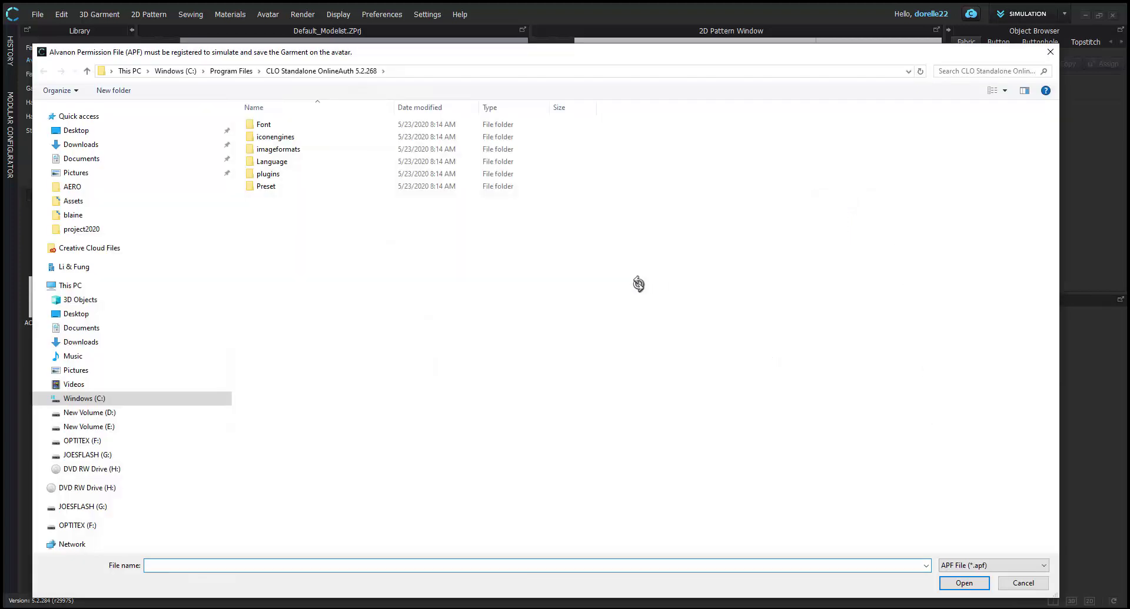
left_click(237, 71)
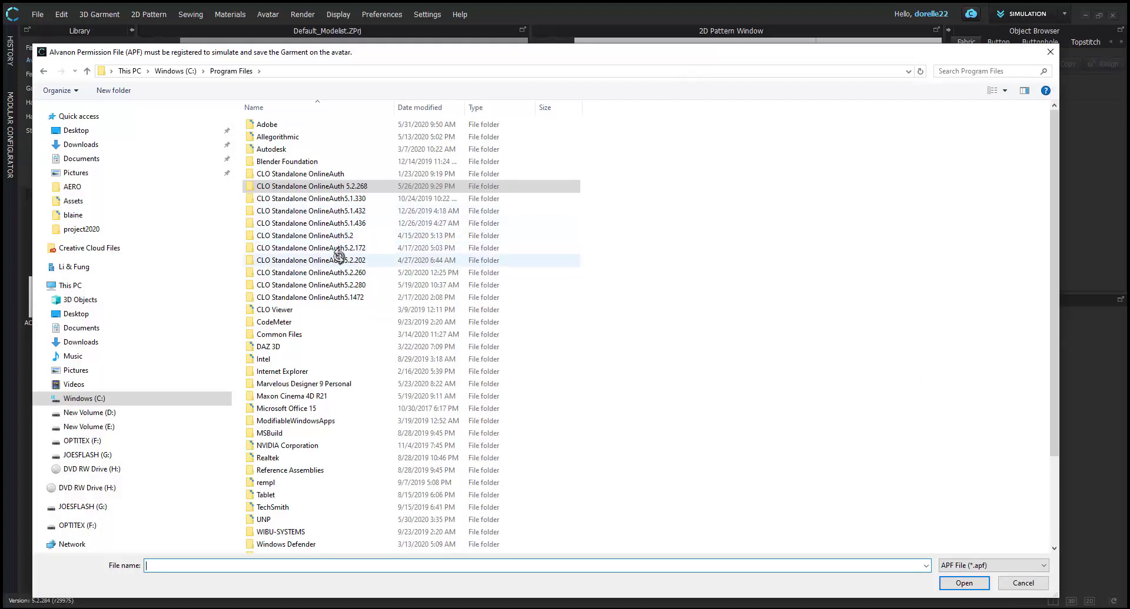
double_click(345, 223)
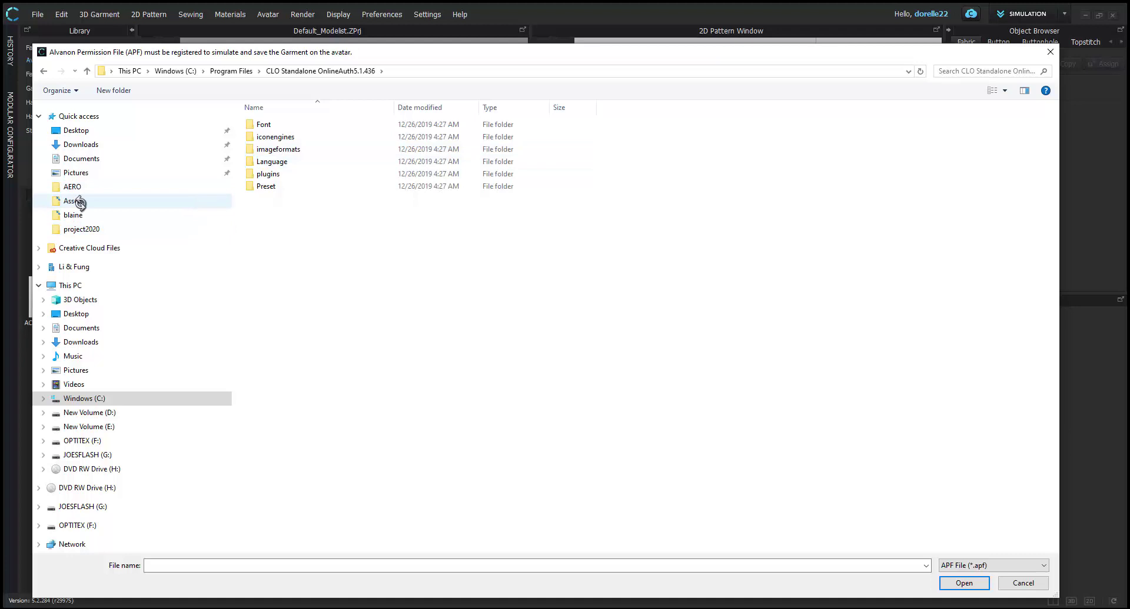
left_click(973, 69)
type(".apf")
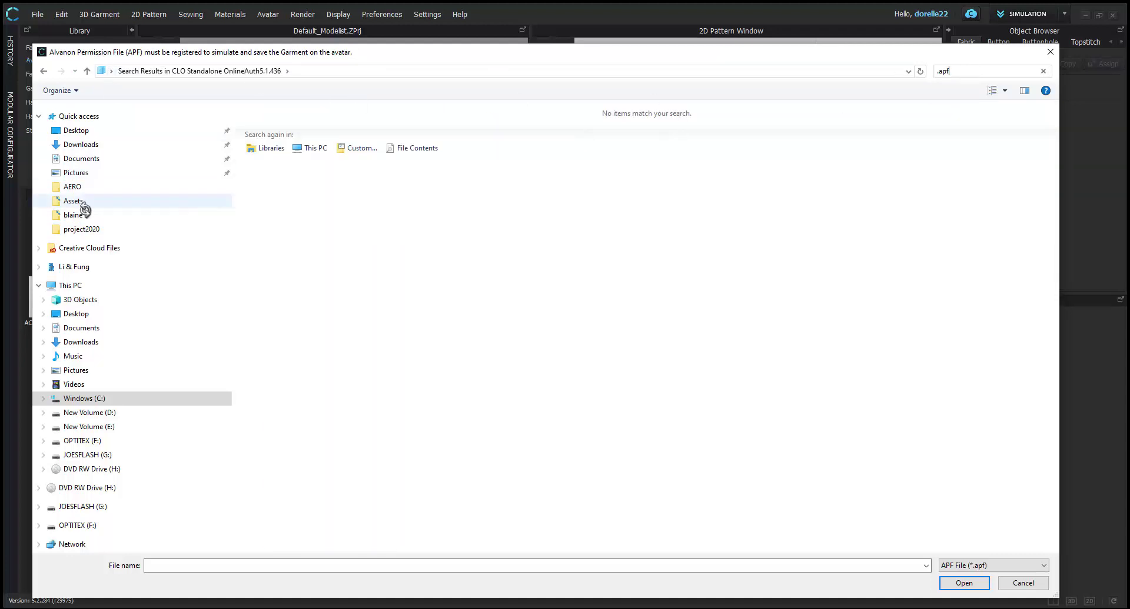
Step: Search New Volume (D:) for .apf files and examine the first matching permission file
left_click(139, 412)
left_click(976, 71)
left_click(984, 78)
left_click(282, 133)
right_click(282, 133)
left_click(306, 248)
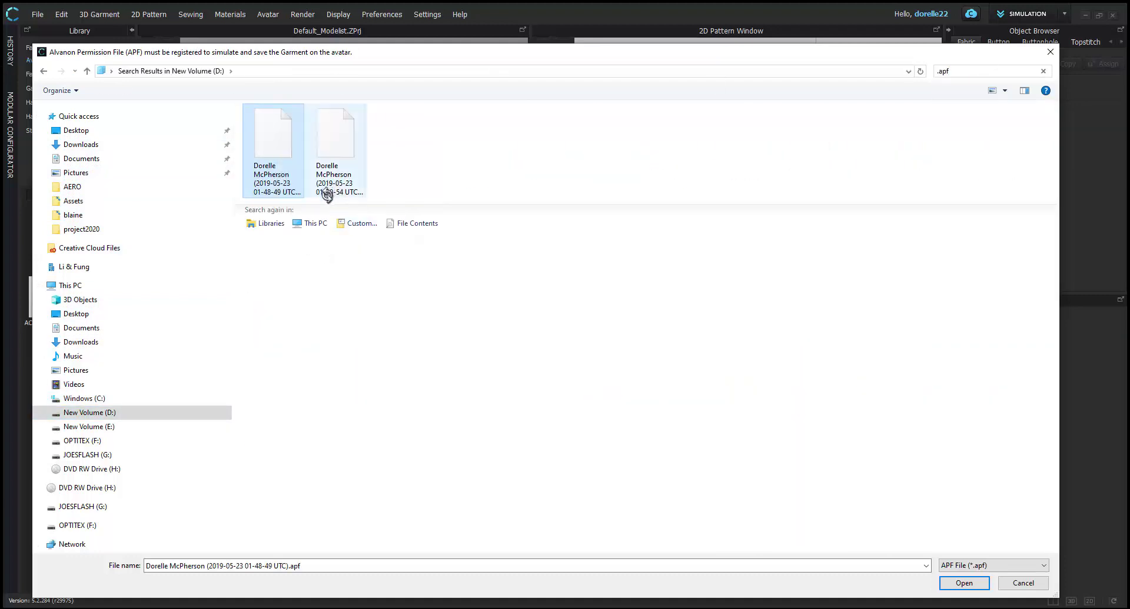
Step: Open the APF folder inside the CLO Assets Avatar folder and select its permission file
left_click(105, 200)
double_click(358, 158)
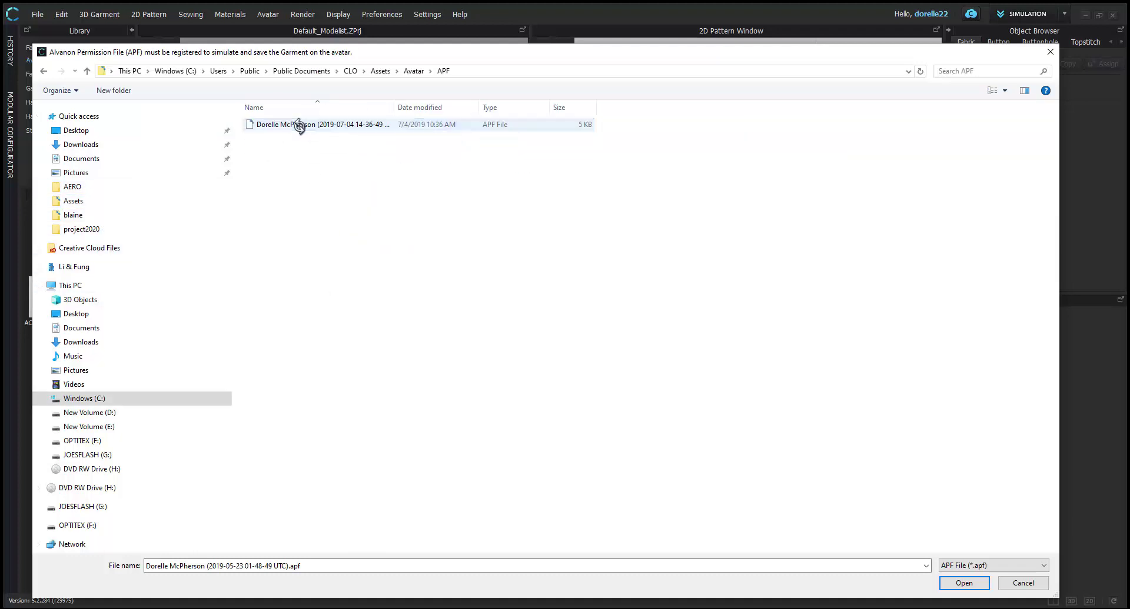
right_click(313, 125)
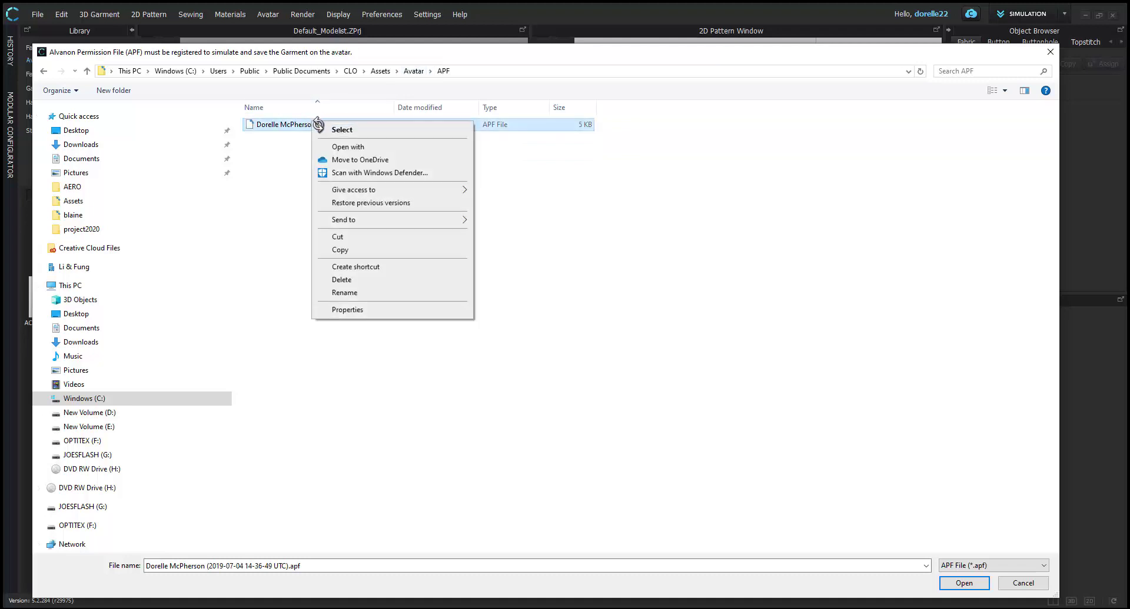
Step: Trace the location of the CLO Assets folder by moving up its parent folders to This PC
left_click(379, 71)
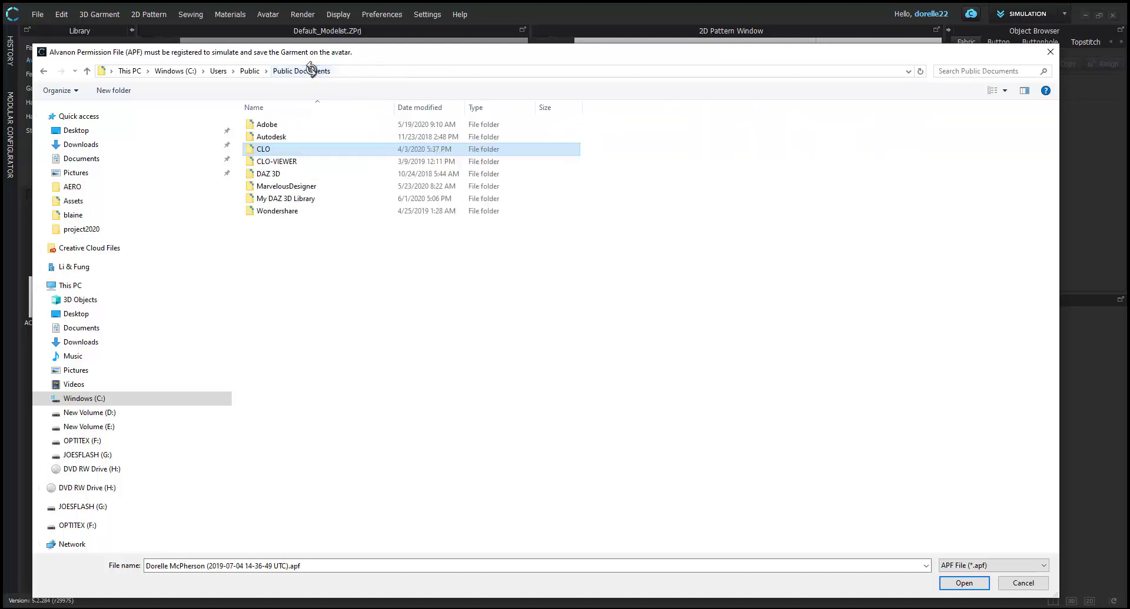
left_click(123, 201)
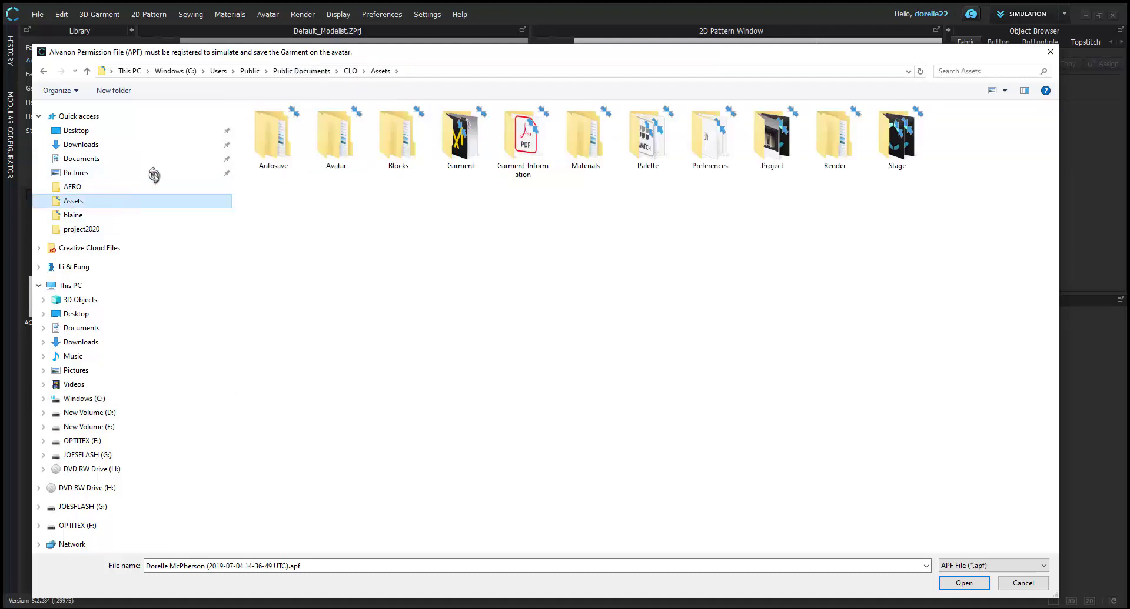
left_click(87, 71)
left_click(86, 71)
left_click(86, 71)
left_click(87, 71)
left_click(86, 71)
left_click(87, 71)
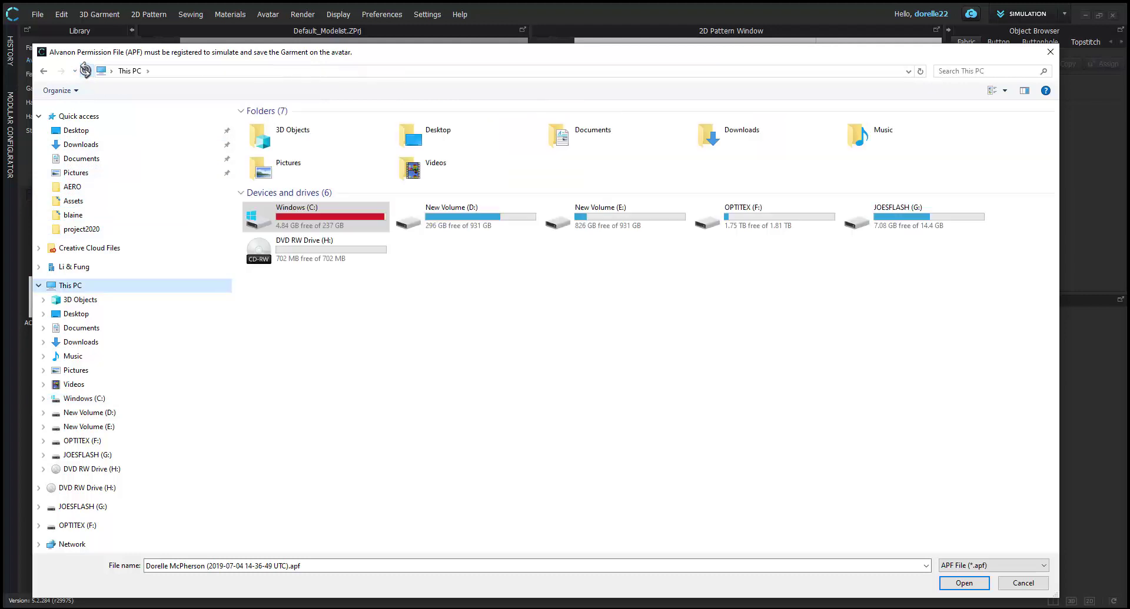
Step: Open the APF folder inside the Assets Avatar folder, copy its path, and cancel the file selection
left_click(139, 202)
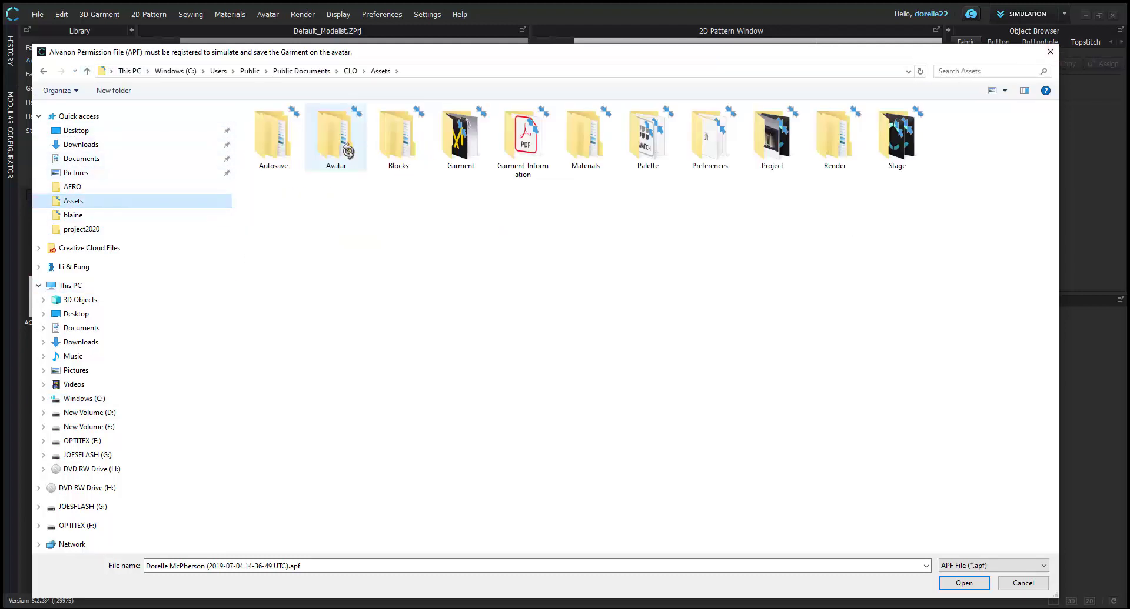
double_click(307, 126)
double_click(304, 126)
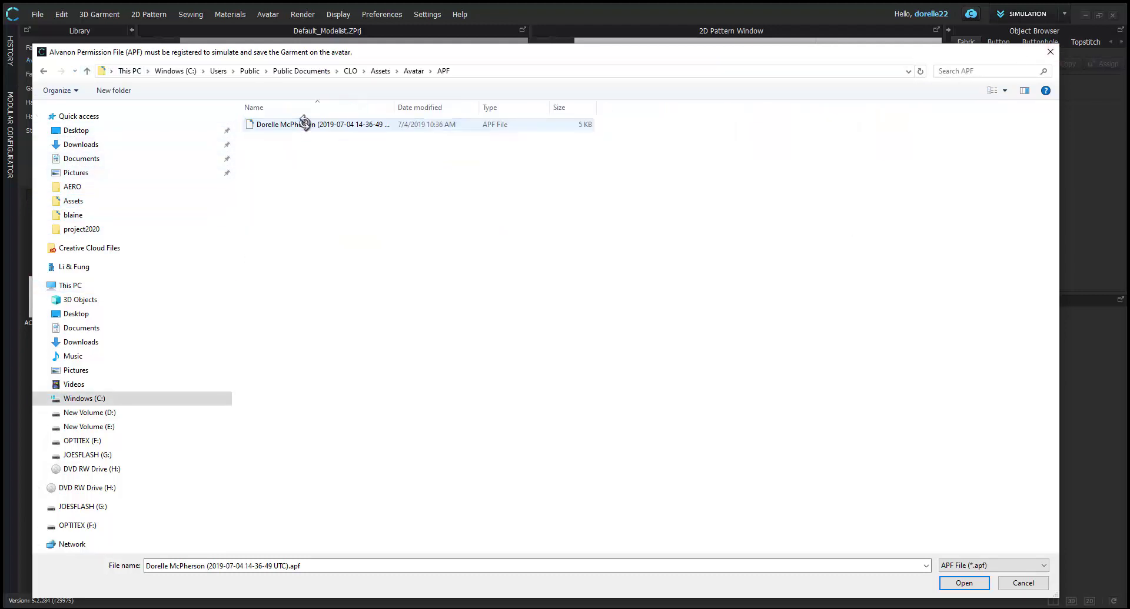
left_click(506, 71)
right_click(249, 69)
left_click(271, 96)
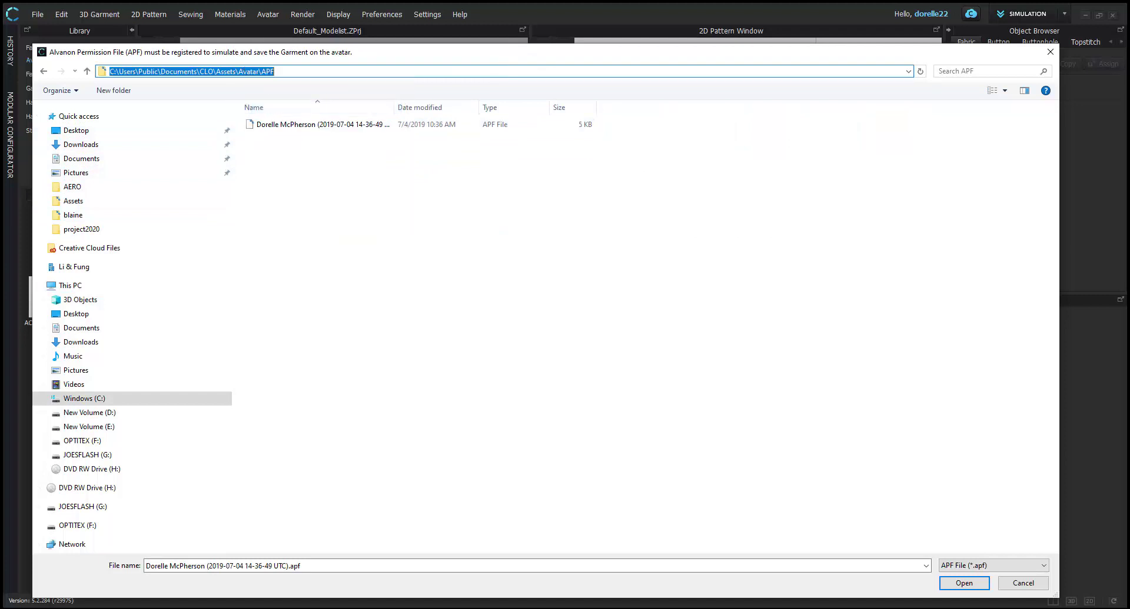
left_click(1027, 583)
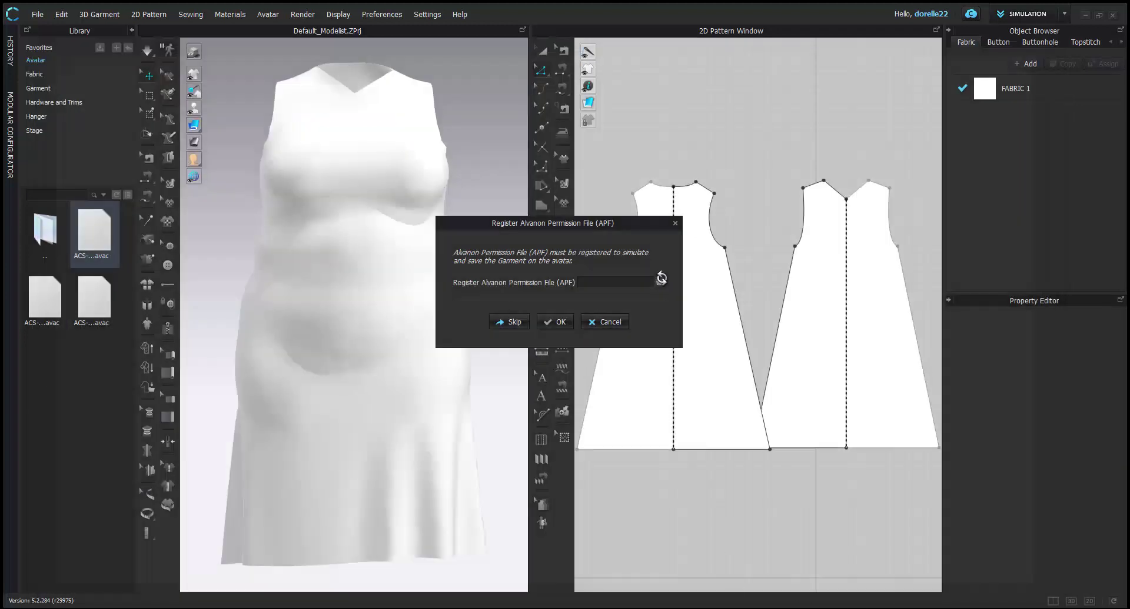
Step: Register the Alvanon permission file from the copied APF folder path and load the avatar with its pose and size file
left_click(662, 284)
left_click(424, 71)
key("Return")
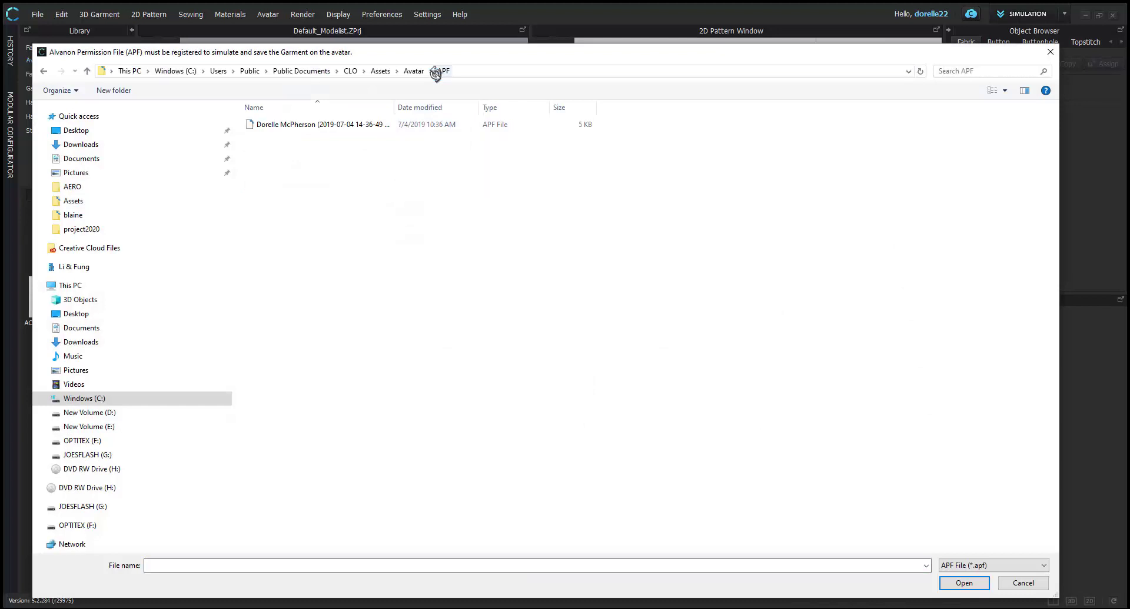
left_click(361, 122)
left_click(972, 579)
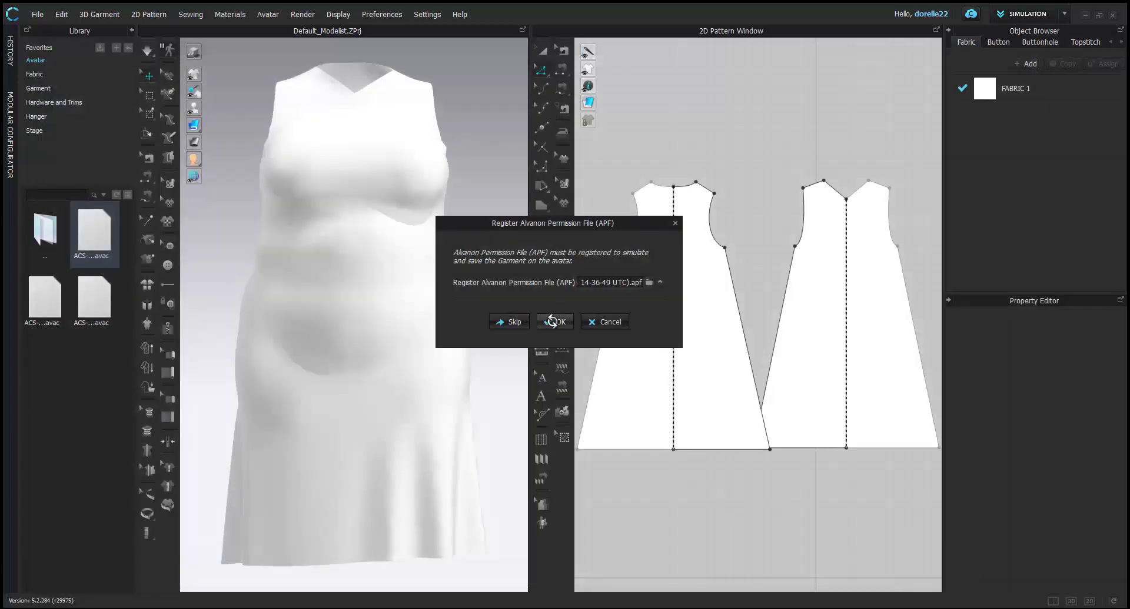
left_click(553, 322)
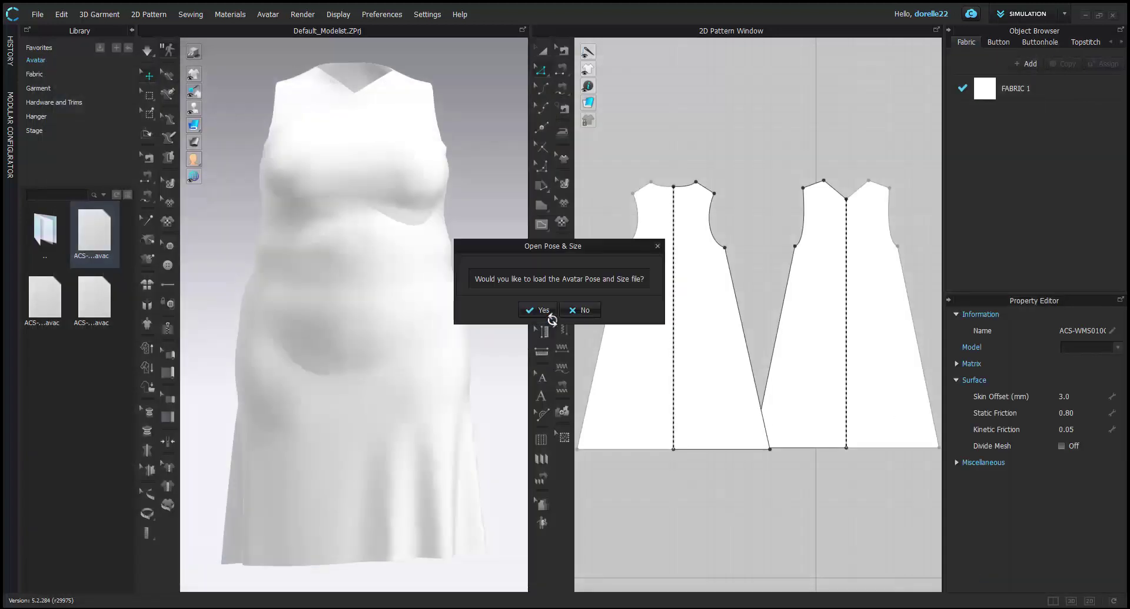
left_click(550, 316)
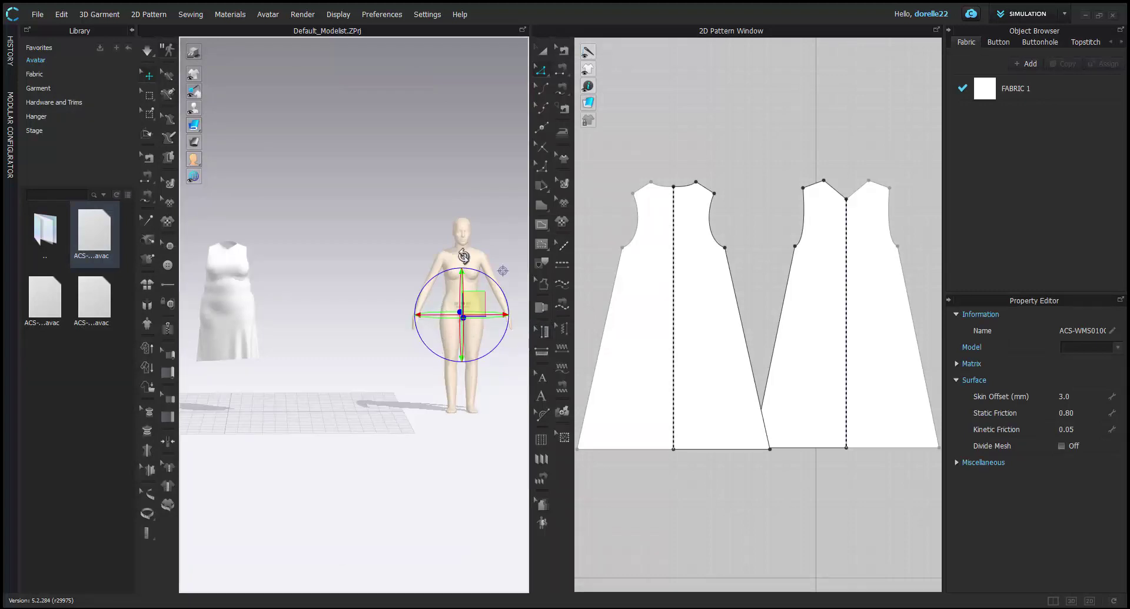
Step: Delete the avatar standing away from the dress and add the same Alvanon avatar again with its pose and size
right_click(463, 257)
left_click(495, 287)
double_click(97, 229)
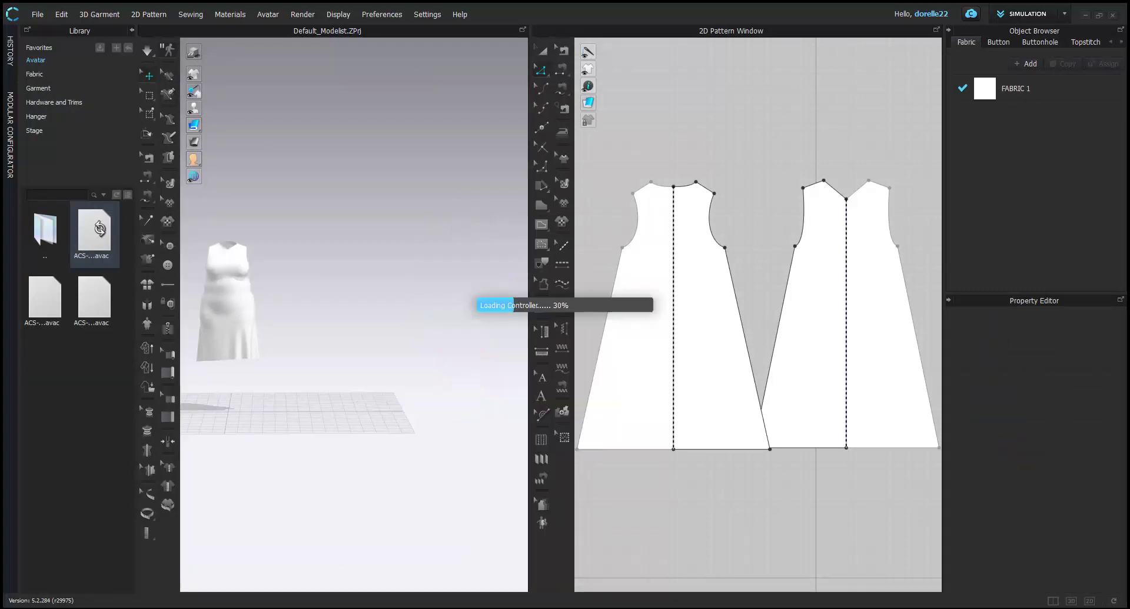
left_click(526, 309)
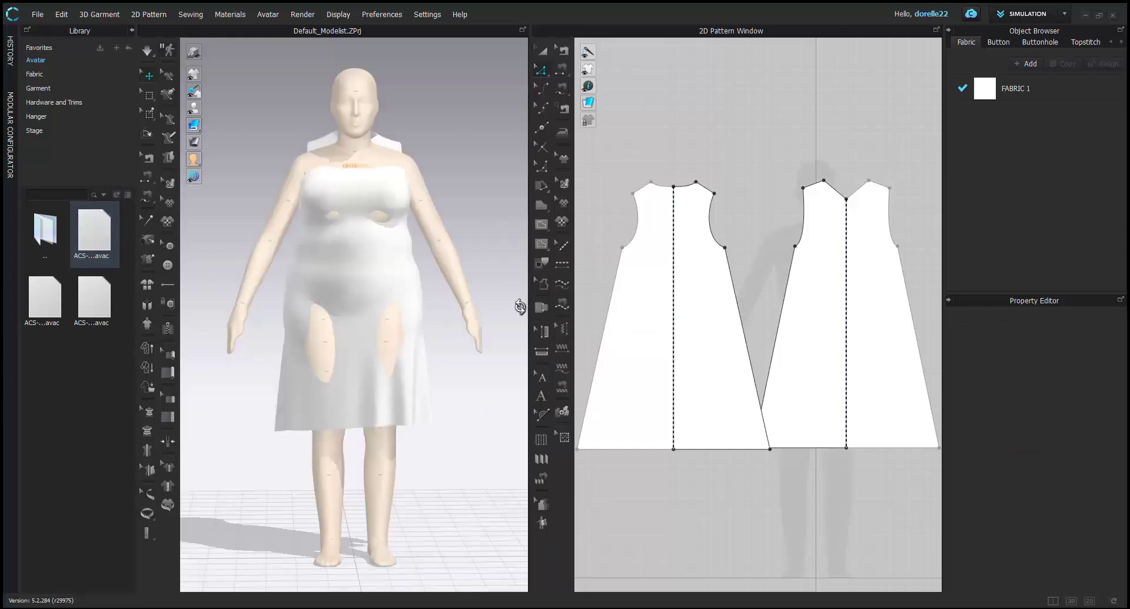
Step: Simulate the dress onto the Alvanon avatar, adjusting the cloth and checking the drape from front and back
left_click(330, 255)
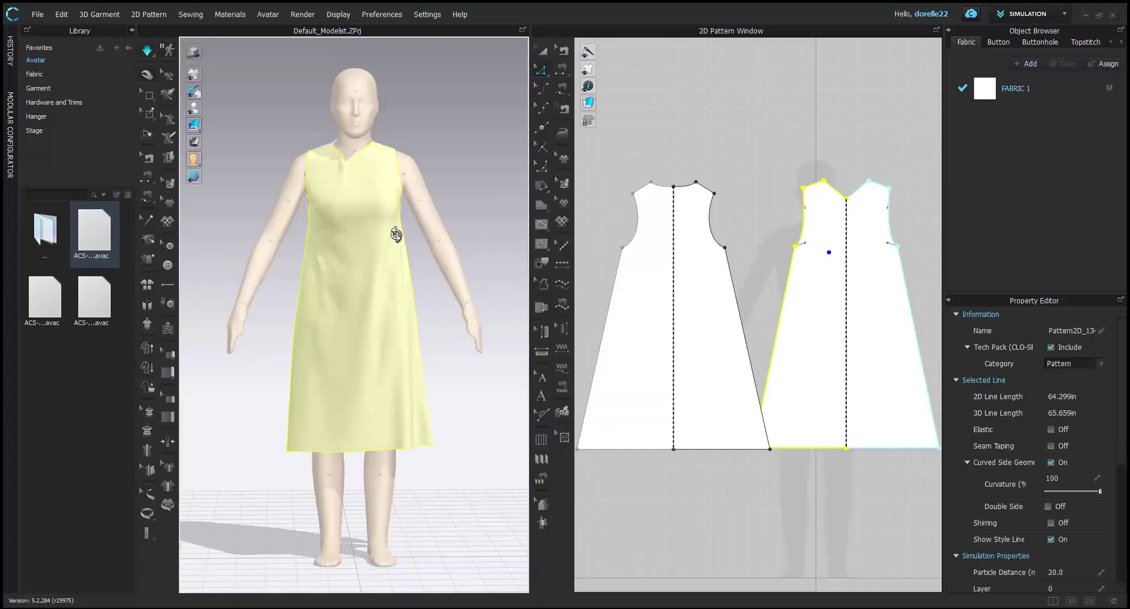
right_click_drag(446, 199, 439, 164)
left_click_drag(439, 163, 532, 171)
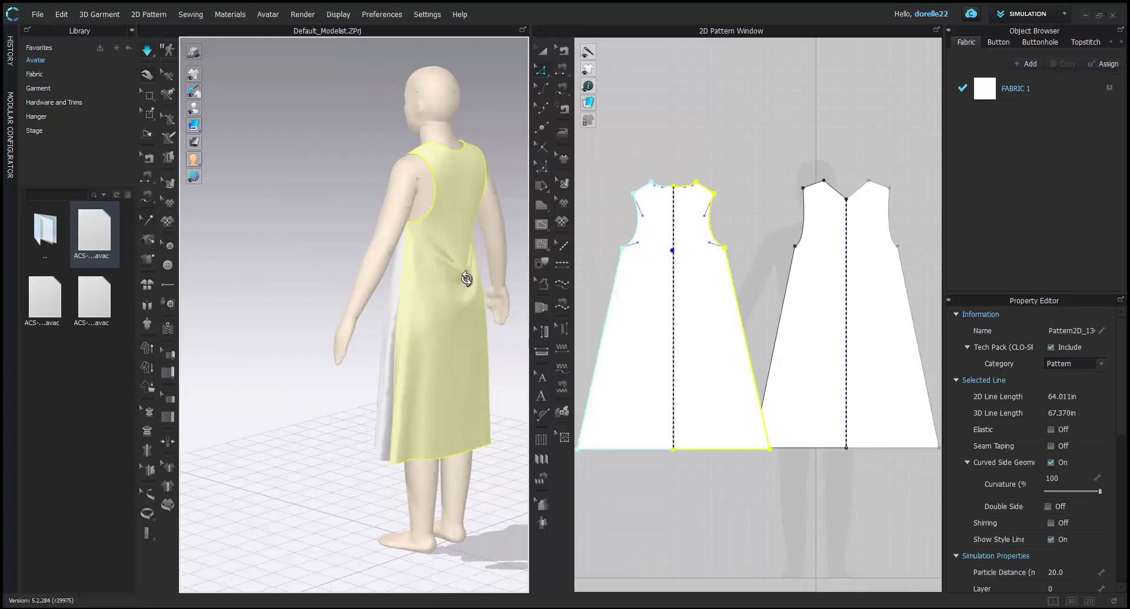
right_click_drag(334, 262, 397, 223)
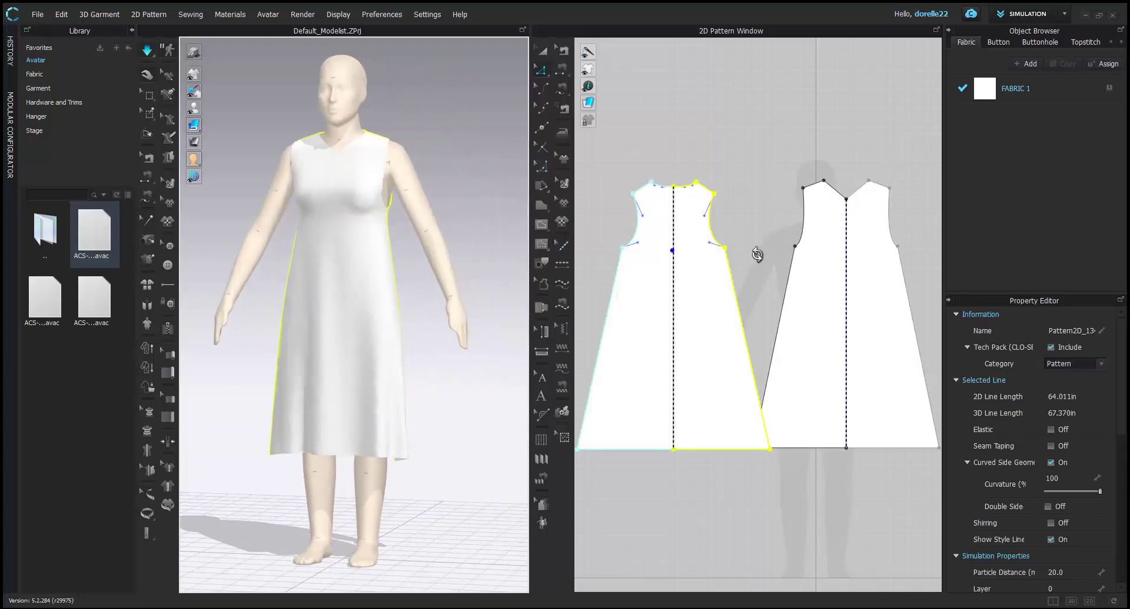
Step: Raise the underarm points of the front and back dress patterns slightly and drape the dress again
left_click(724, 248)
left_click_drag(796, 246, 795, 235)
left_click(724, 248)
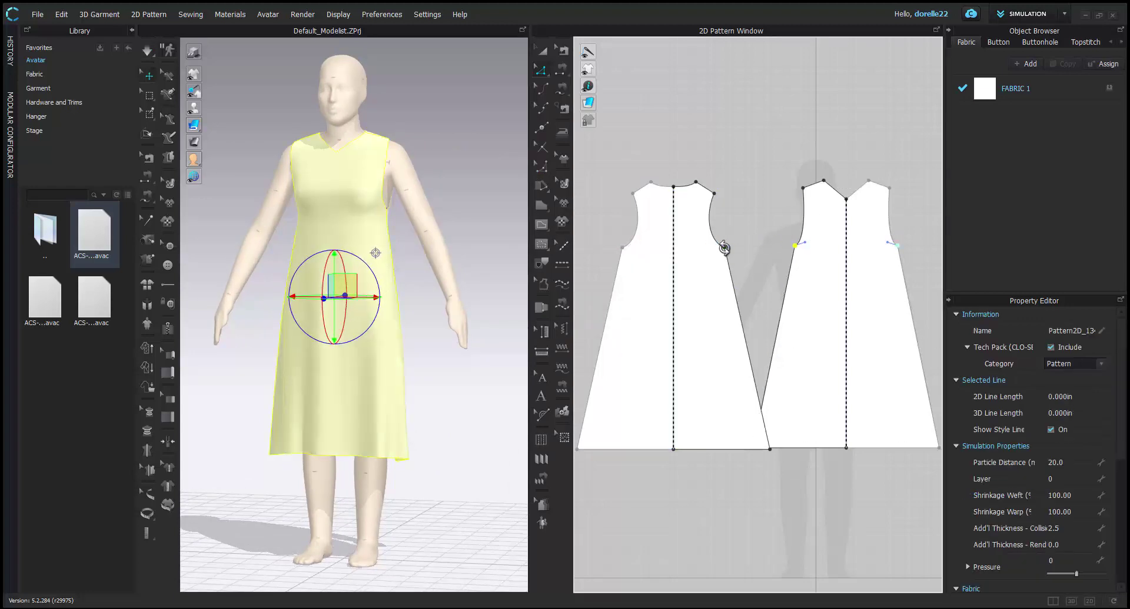
left_click(750, 197)
right_click_drag(476, 187, 439, 195)
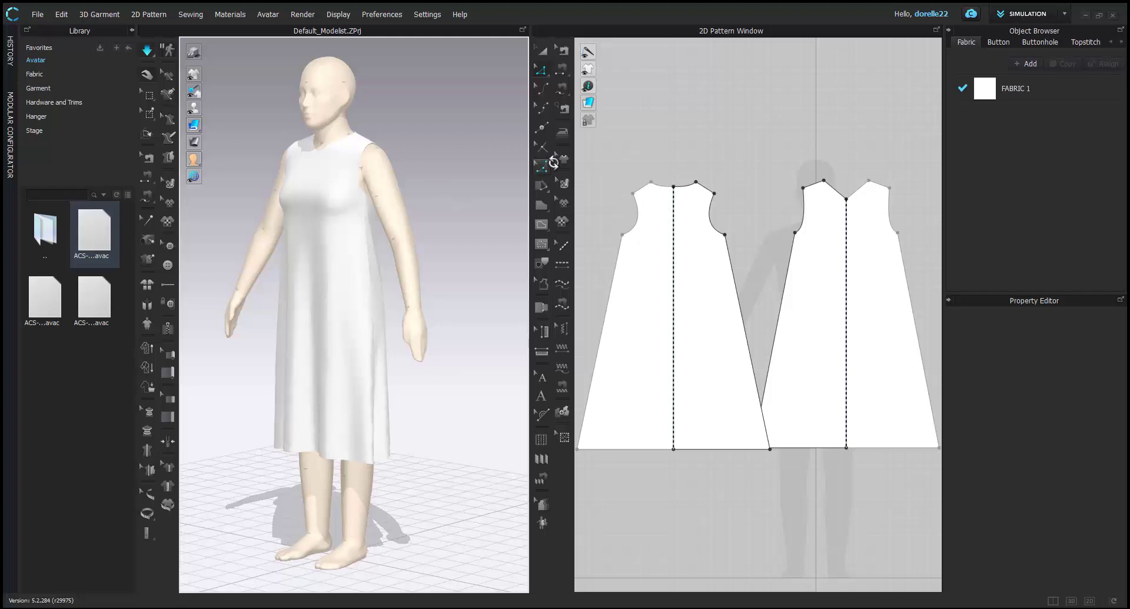
Step: Draw horizontal internal lines about 19 in wide across the back and front patterns at the waist, and Cut & Sew along both
left_click(542, 224)
left_click(673, 281)
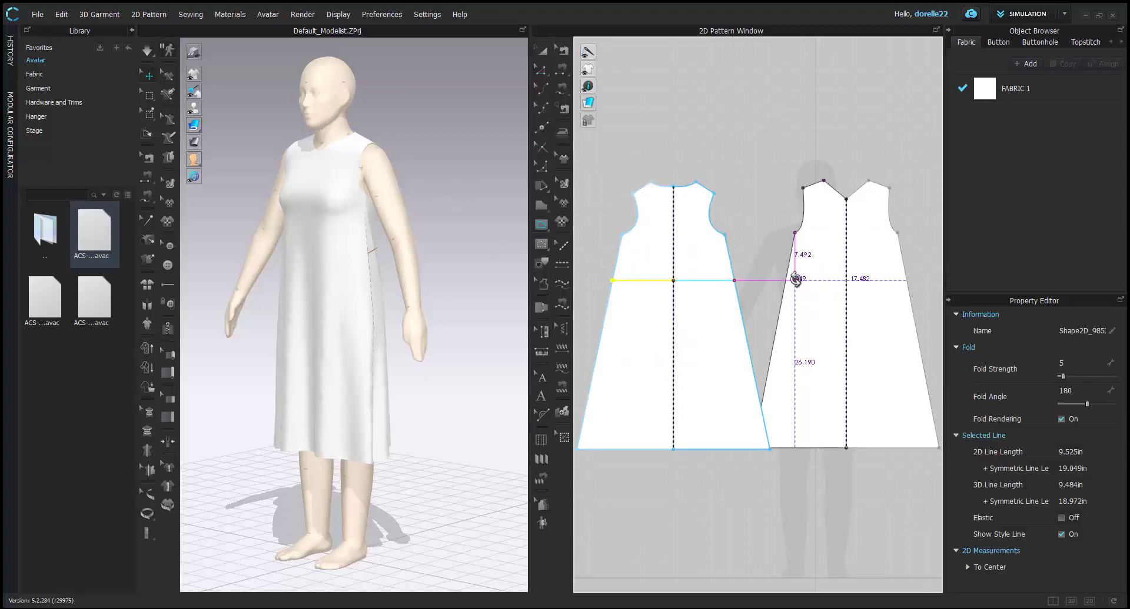
left_click(846, 281)
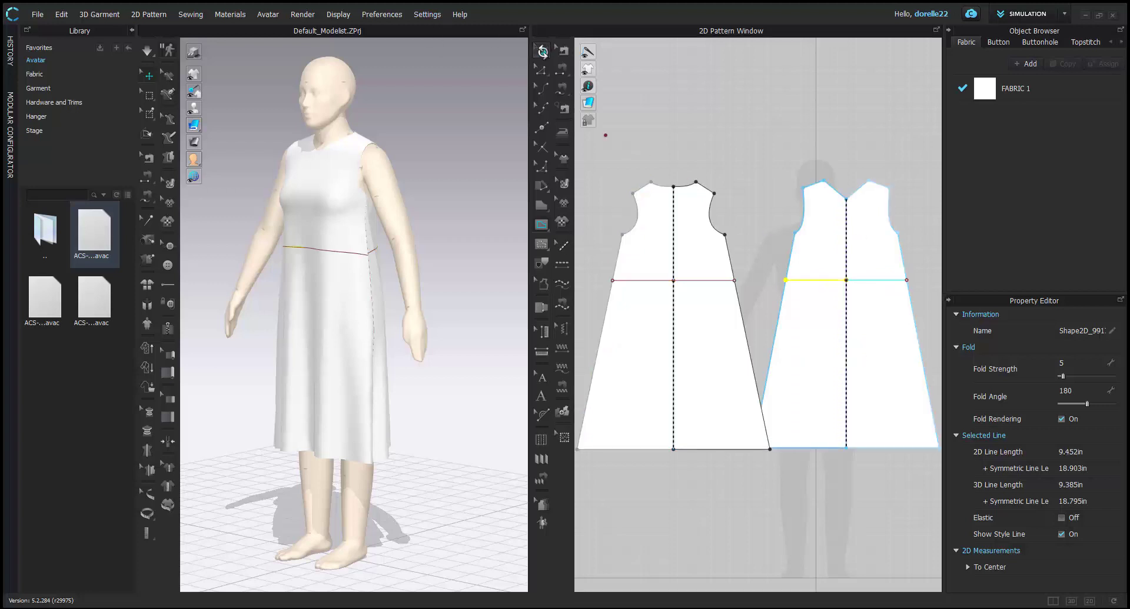
left_click(628, 280, "shift")
right_click(628, 280)
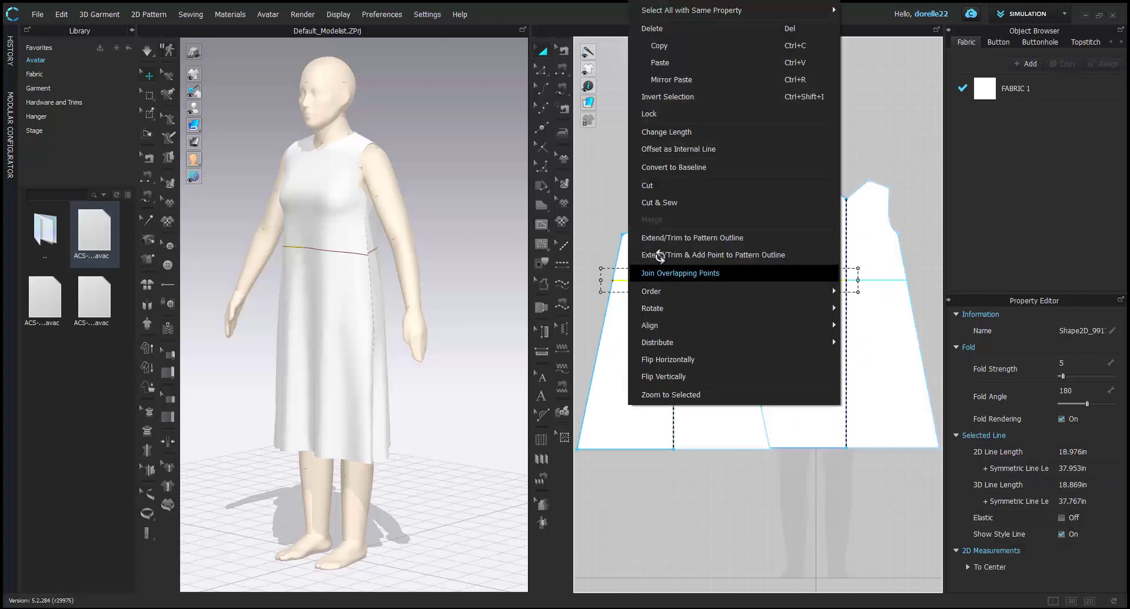
left_click(668, 203)
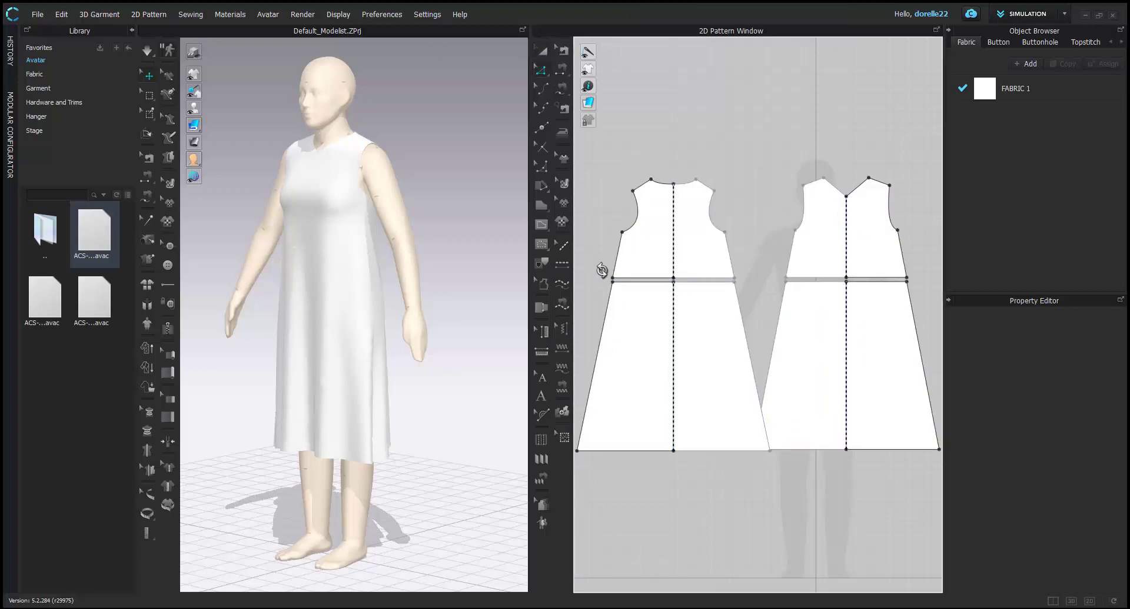
Step: Narrow the waist edges of the back and front skirt pieces by moving their upper side corners inward, and drape the dress
left_click(627, 285)
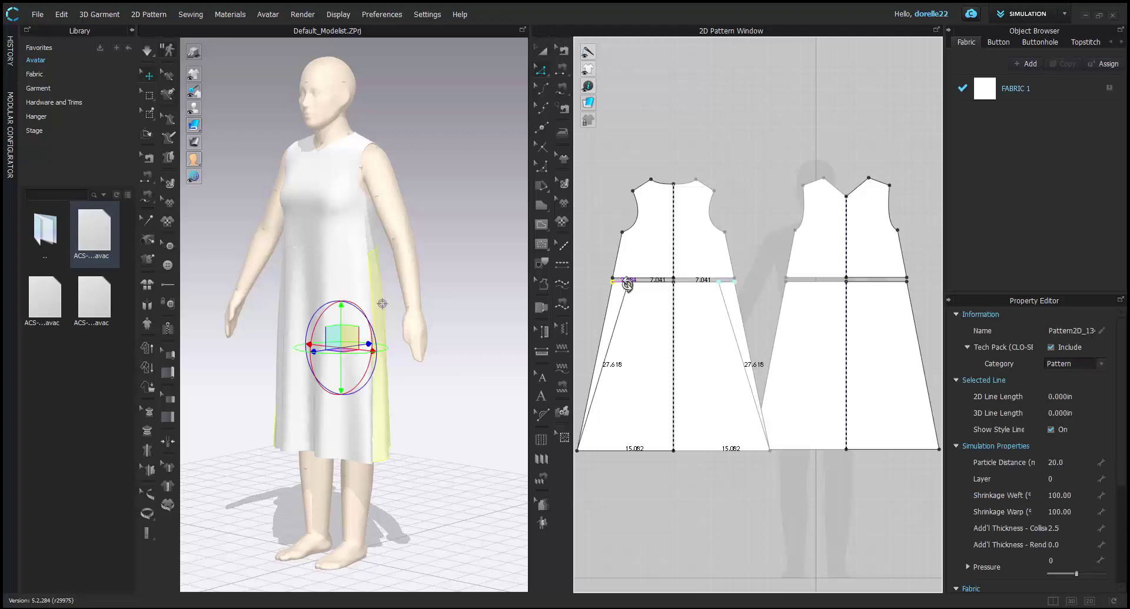
left_click(792, 283)
left_click(758, 171)
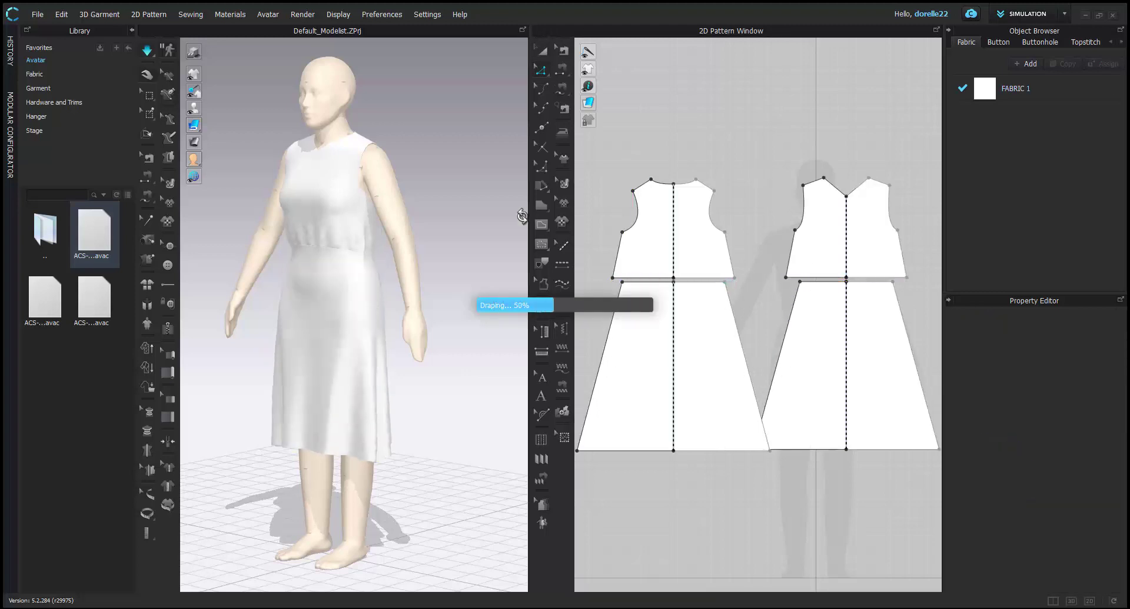
left_click(378, 201)
right_click_drag(454, 206, 342, 268)
left_click(332, 330)
right_click_drag(318, 318, 643, 295)
Step: Widen the waist edges of the back and front bodice pieces by moving their lower side corners outward, and drape the gathers
scroll(664, 286, "up", 2)
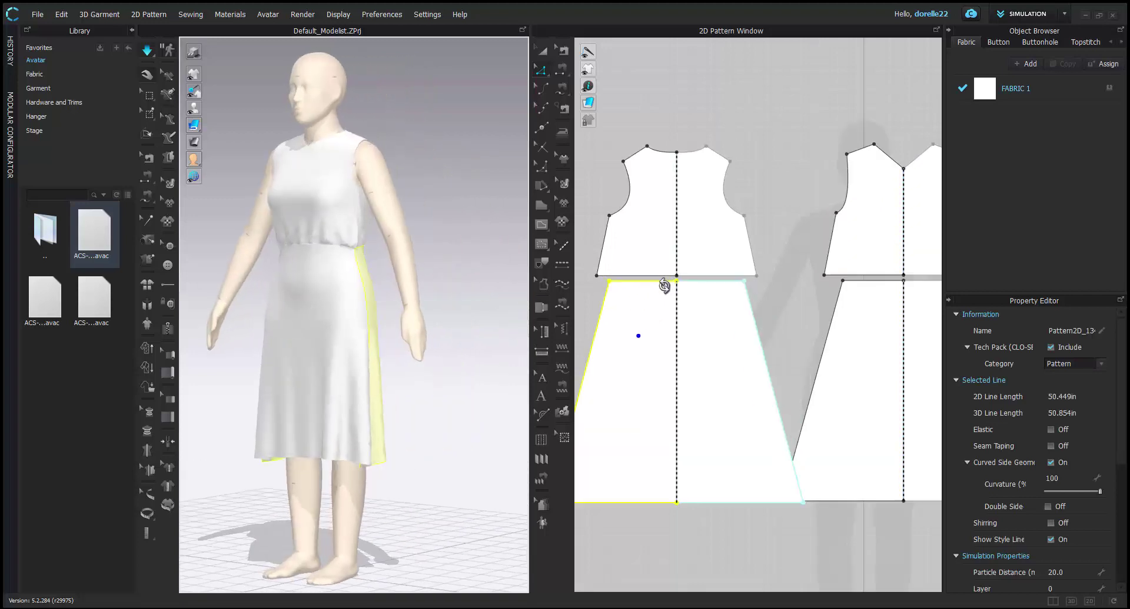
left_click_drag(595, 276, 580, 277)
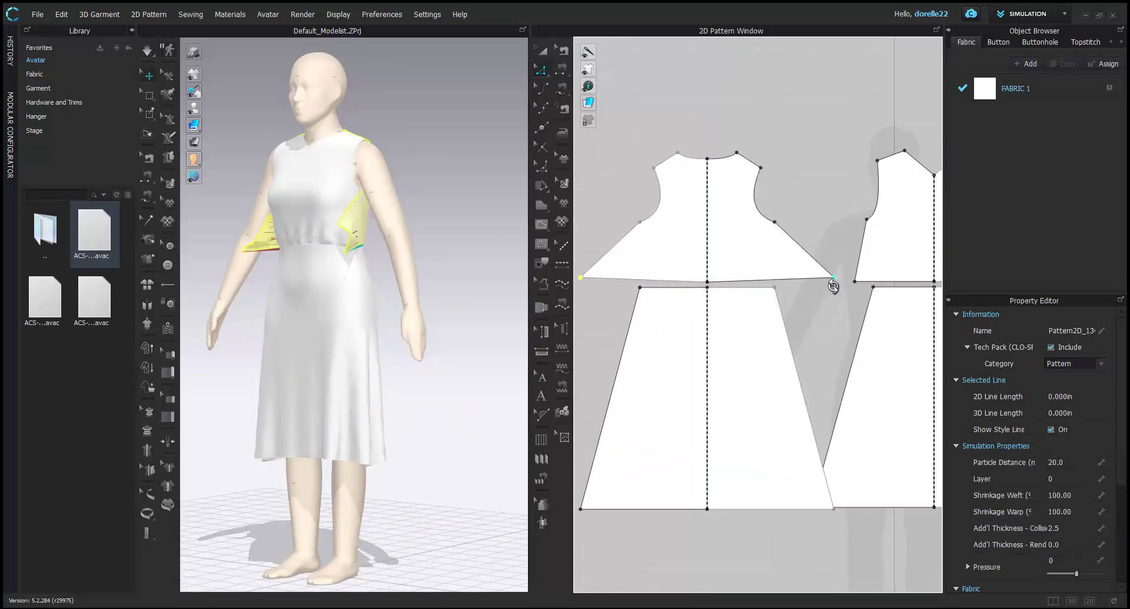
middle_click_drag(831, 288, 682, 286)
left_click_drag(705, 280, 663, 275)
left_click(892, 193)
key("space")
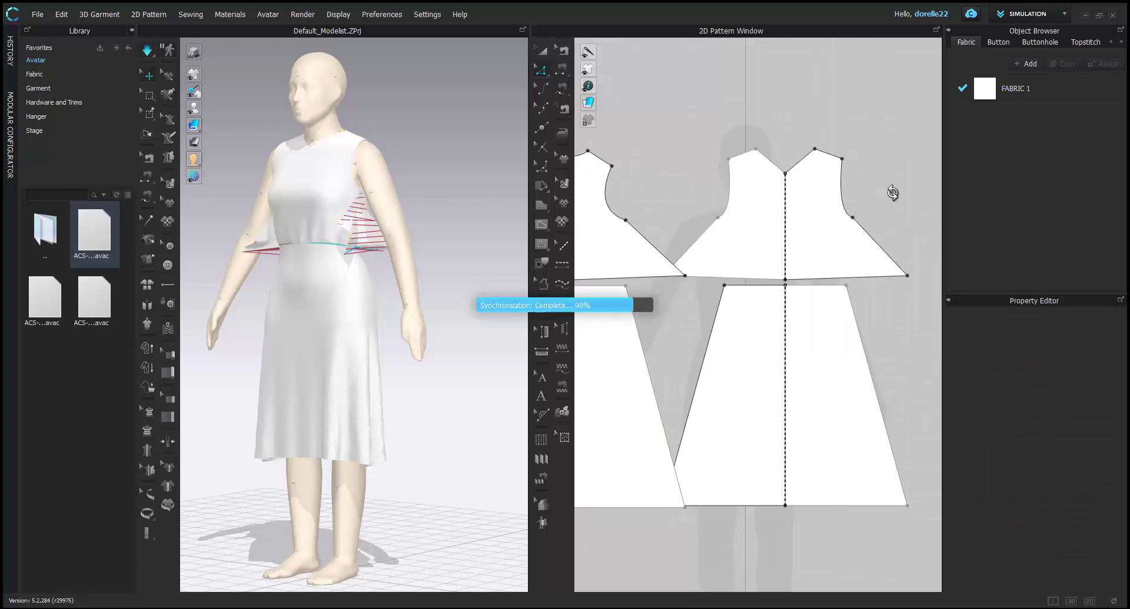
scroll(449, 245, "up", 3)
left_click(297, 234)
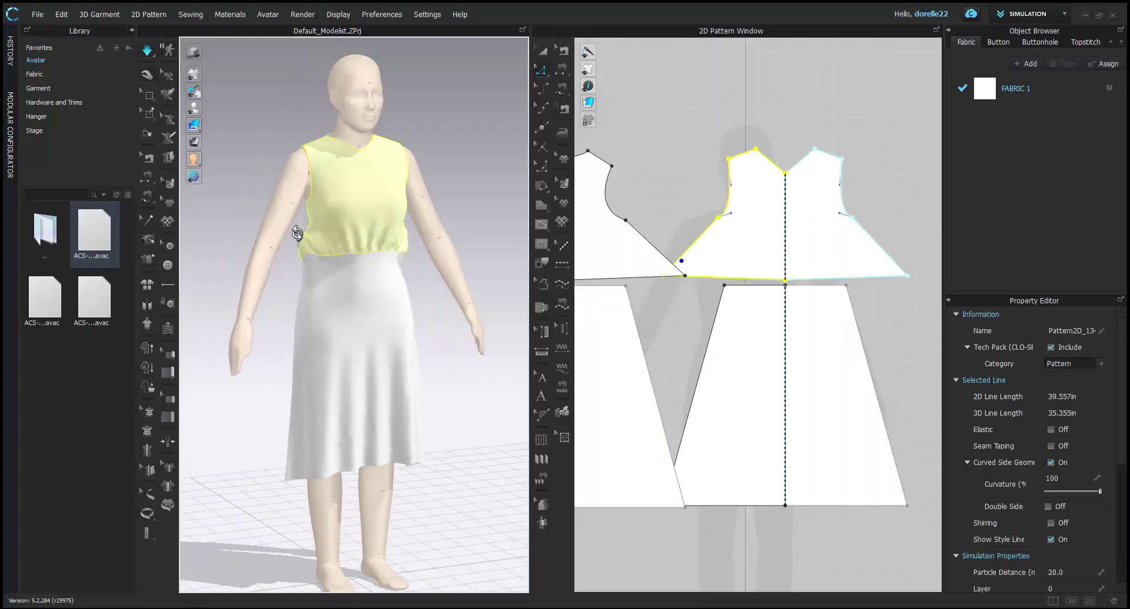
Step: Take in the back and front skirt waist corners slightly further, simulate again, and adjust the front bodice on the avatar
right_click_drag(584, 273, 688, 277)
left_click(686, 282)
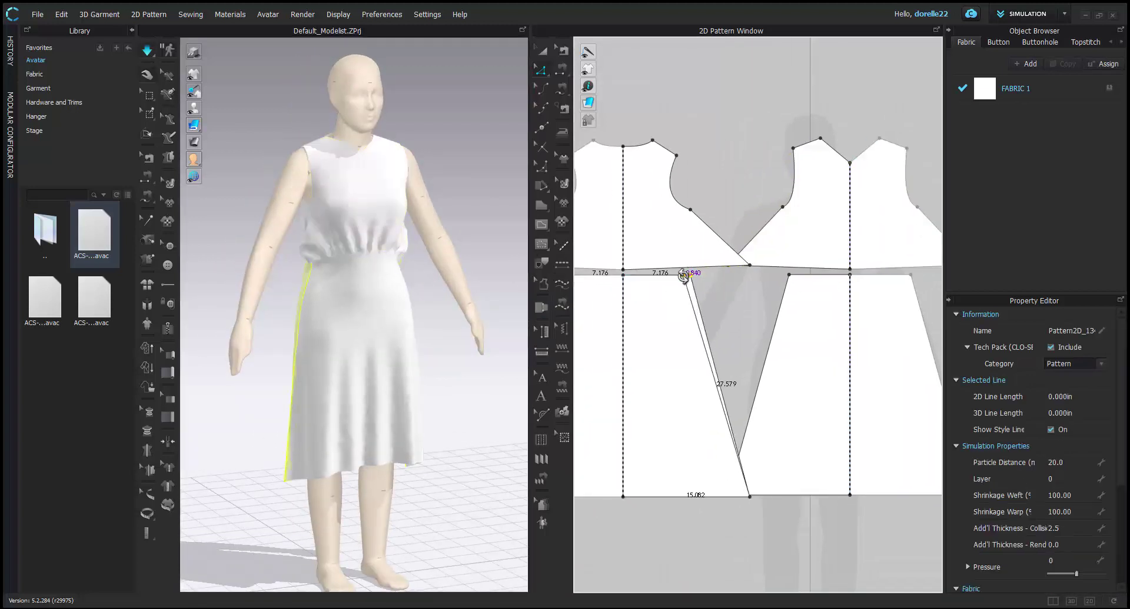
key("space")
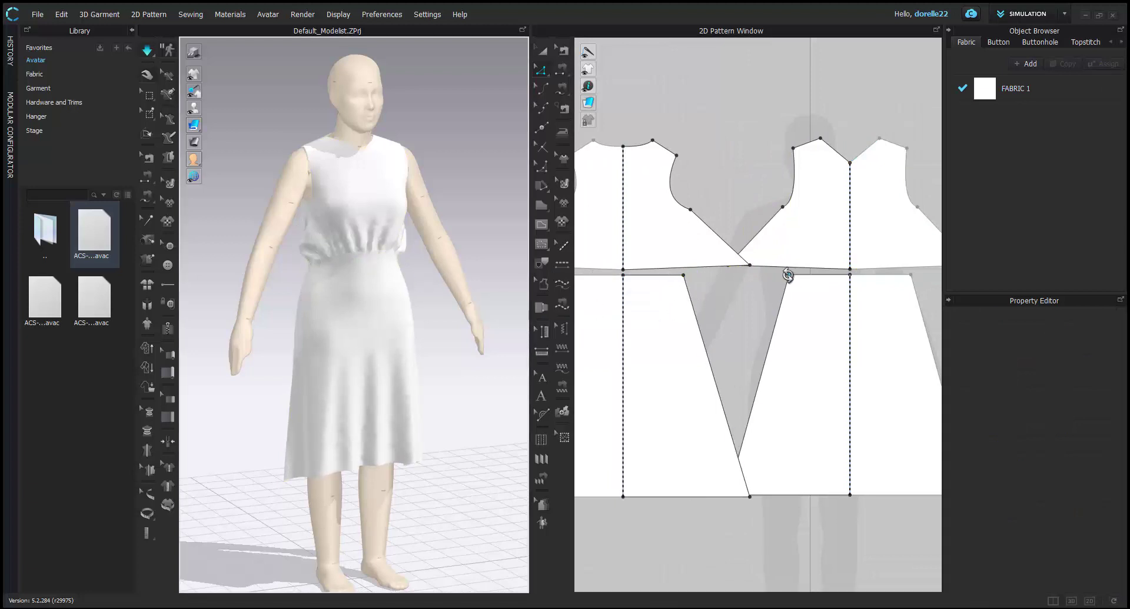
left_click_drag(788, 275, 797, 274)
left_click(763, 288)
key("space")
left_click_drag(314, 260, 309, 212)
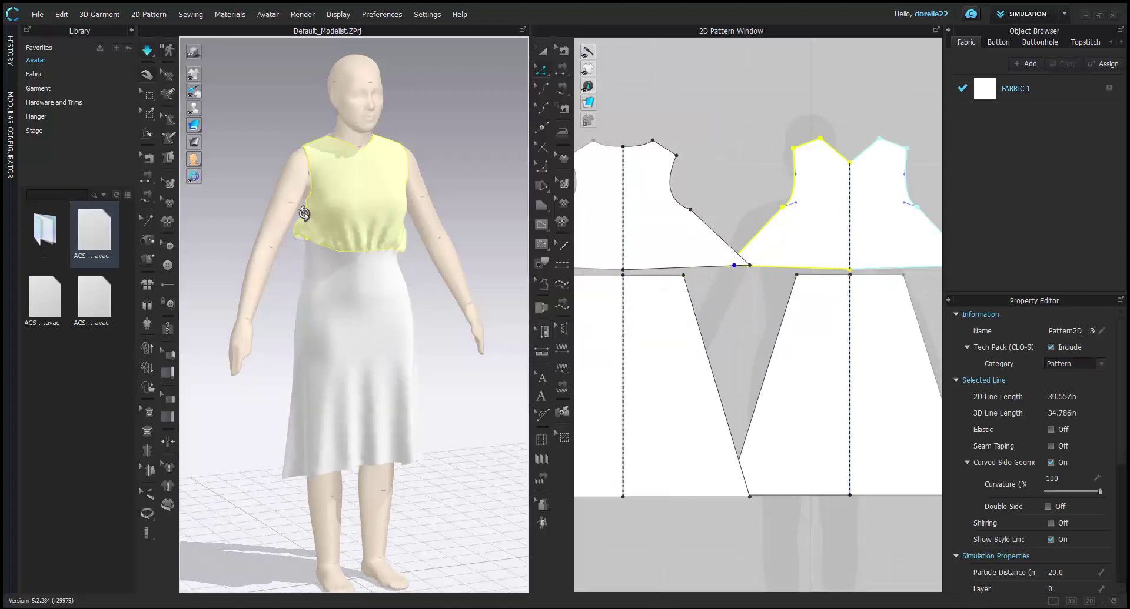
Step: Reduce the flare of the back and front bodice by moving their lower side corners inward, and drape the dress again
right_click_drag(309, 211, 471, 269)
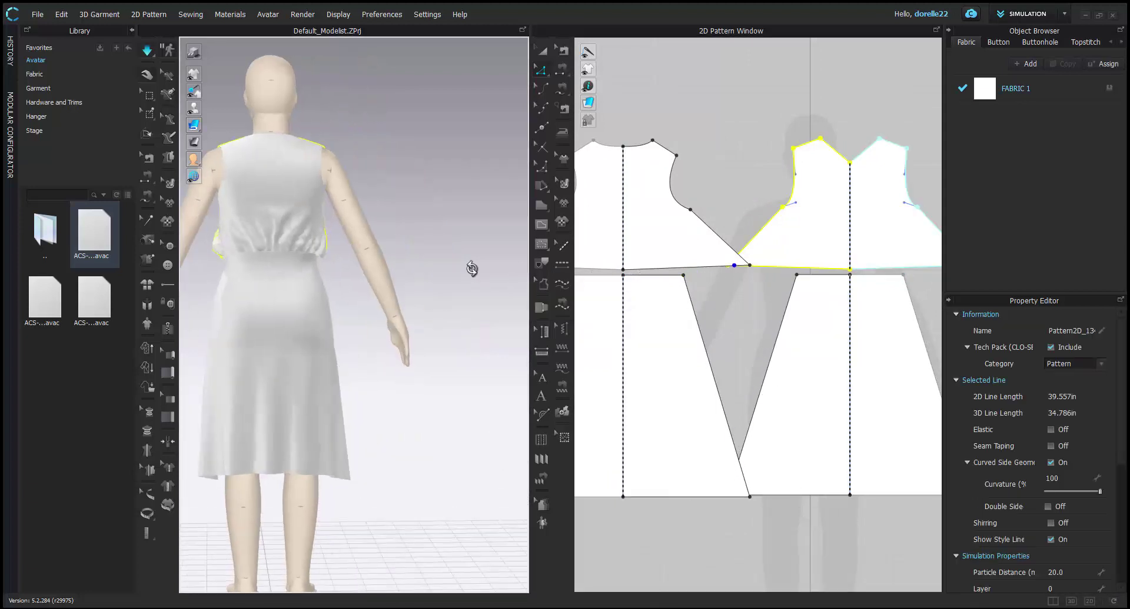
left_click(734, 266)
middle_click_drag(894, 279, 819, 287)
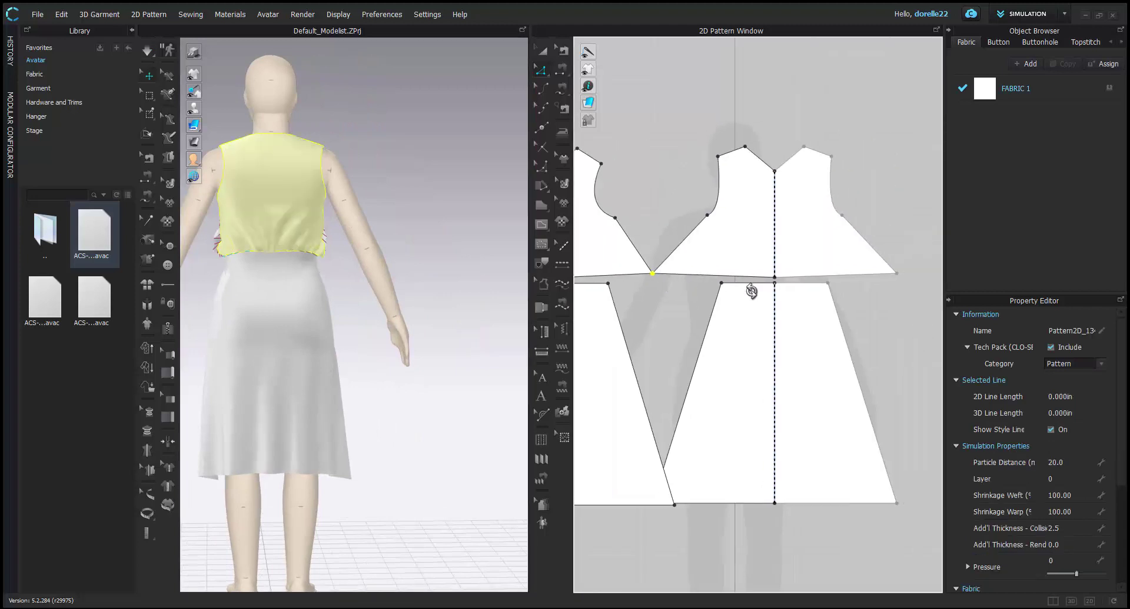
left_click_drag(897, 272, 879, 277)
key("space")
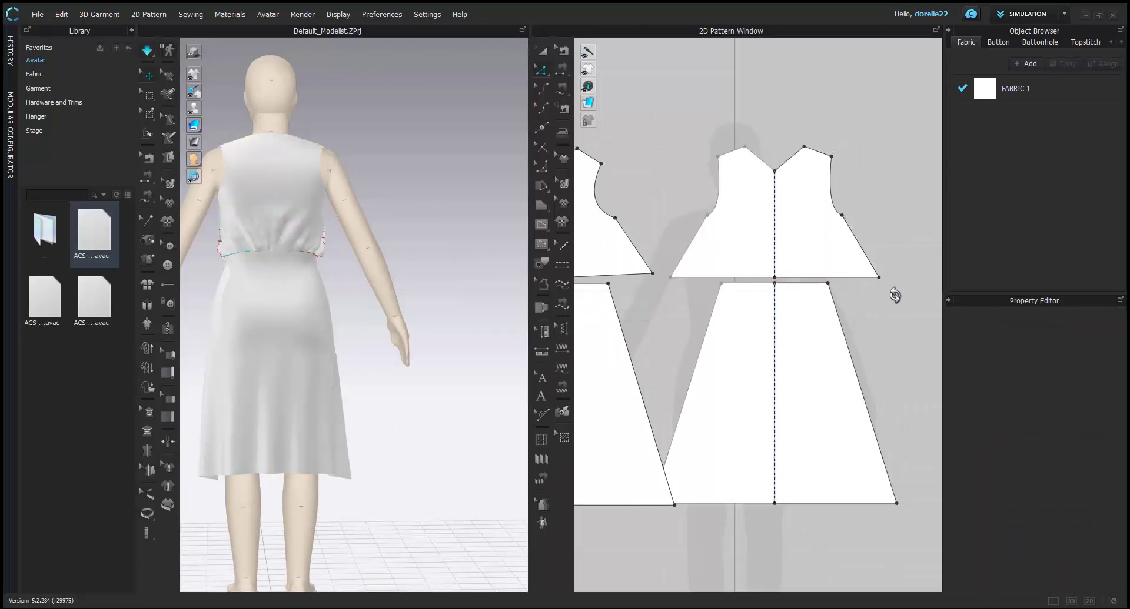
right_click_drag(409, 277, 230, 280)
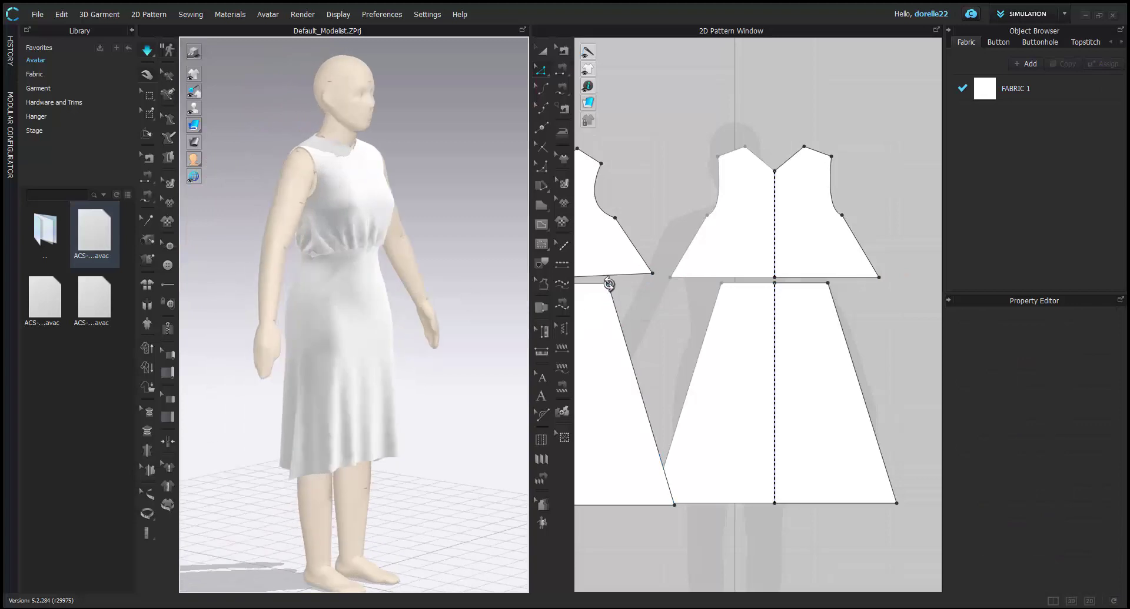
Step: Raise the upper side corners of the back skirt piece slightly and adjust the bodice drape at the avatar's waist
left_click_drag(609, 285, 605, 280)
left_click(636, 294)
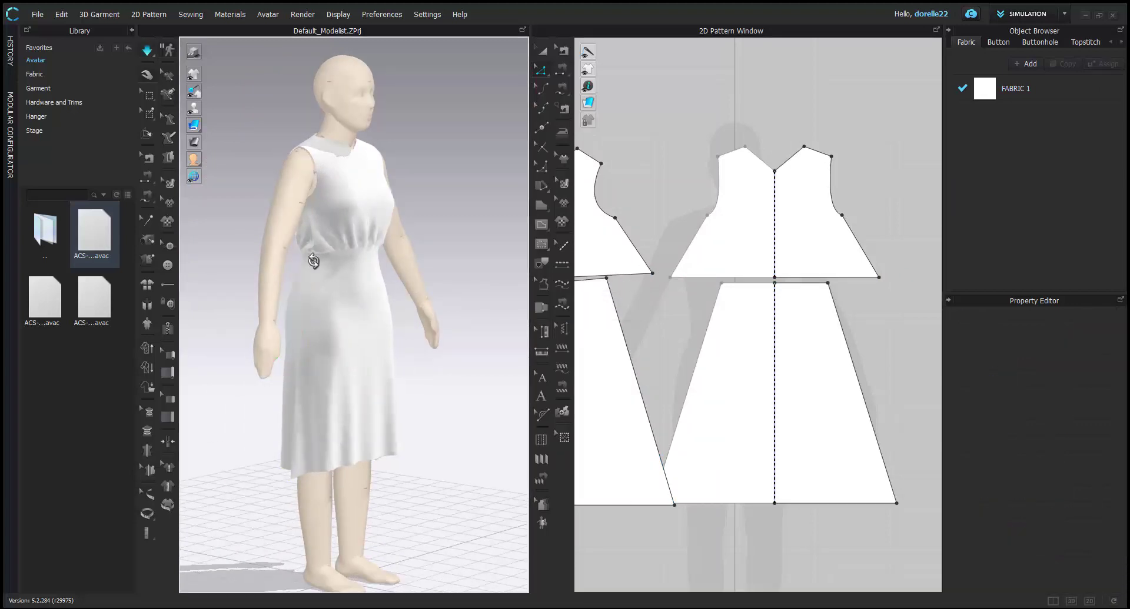
left_click(310, 232)
Step: Deepen the front bodice's V-neckline by moving its center neck point down, and drape the dress
key("2")
middle_click_drag(625, 201, 799, 208)
middle_click_drag(935, 167, 723, 207)
scroll(723, 208, "down", 2)
left_click_drag(727, 215, 728, 249)
left_click(728, 136)
right_click_drag(466, 153, 416, 178)
Step: Lower the center neck point of the back bodice slightly and adjust the bodice on the avatar
middle_click_drag(649, 212, 789, 224)
left_click(651, 246)
left_click_drag(651, 248, 645, 258)
left_click(665, 119)
left_click(277, 228)
left_click(306, 215)
Step: Lower the back neckline's center point a little further and check the fit from the side
scroll(686, 193, "up", 3)
left_click(687, 192)
left_click_drag(686, 245, 686, 249)
left_click(689, 187)
right_click_drag(390, 179, 429, 229)
scroll(429, 229, "up", 3)
scroll(424, 439, "down", 2)
right_click_drag(423, 428, 308, 426)
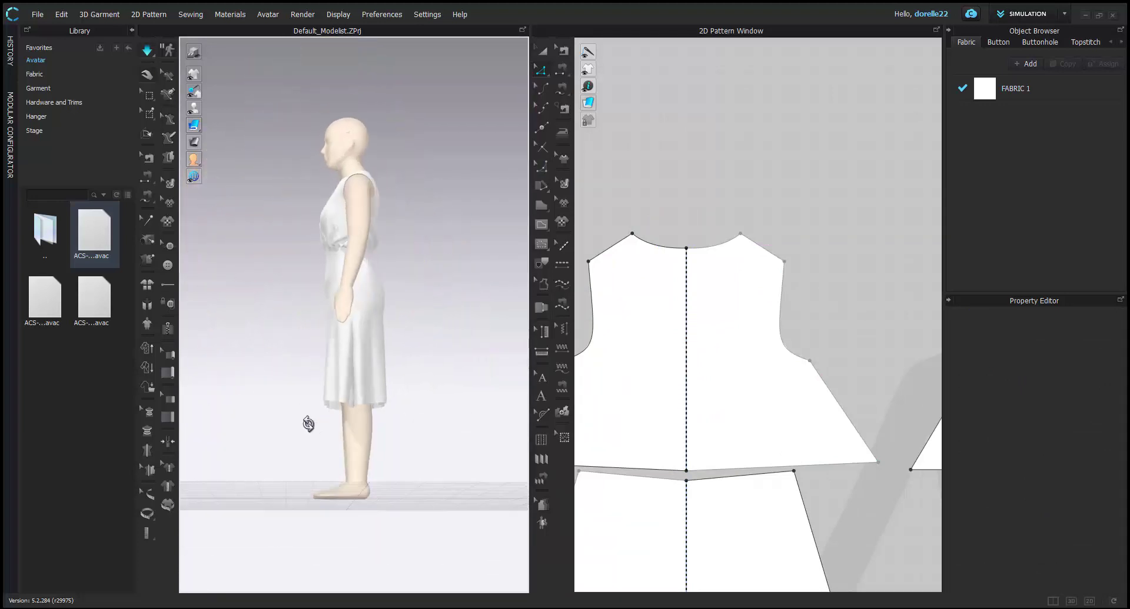
Step: Lower the center hem points of the back and front skirt pieces slightly
scroll(746, 478, "down", 5)
middle_click_drag(768, 453, 778, 212)
left_click(748, 373)
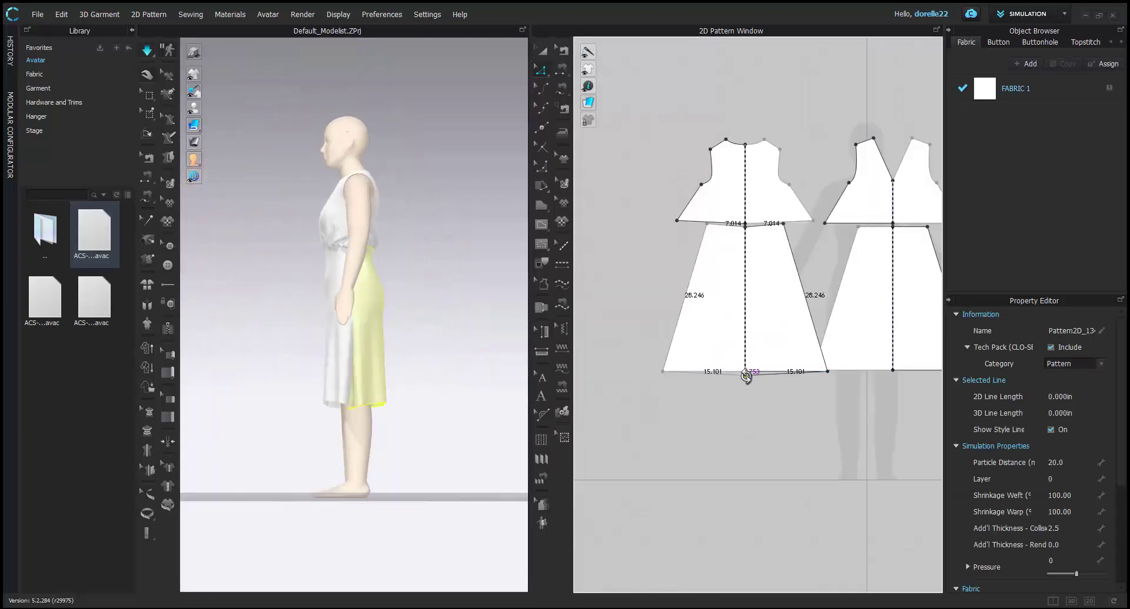
scroll(865, 411, "down", 1)
left_click(837, 402)
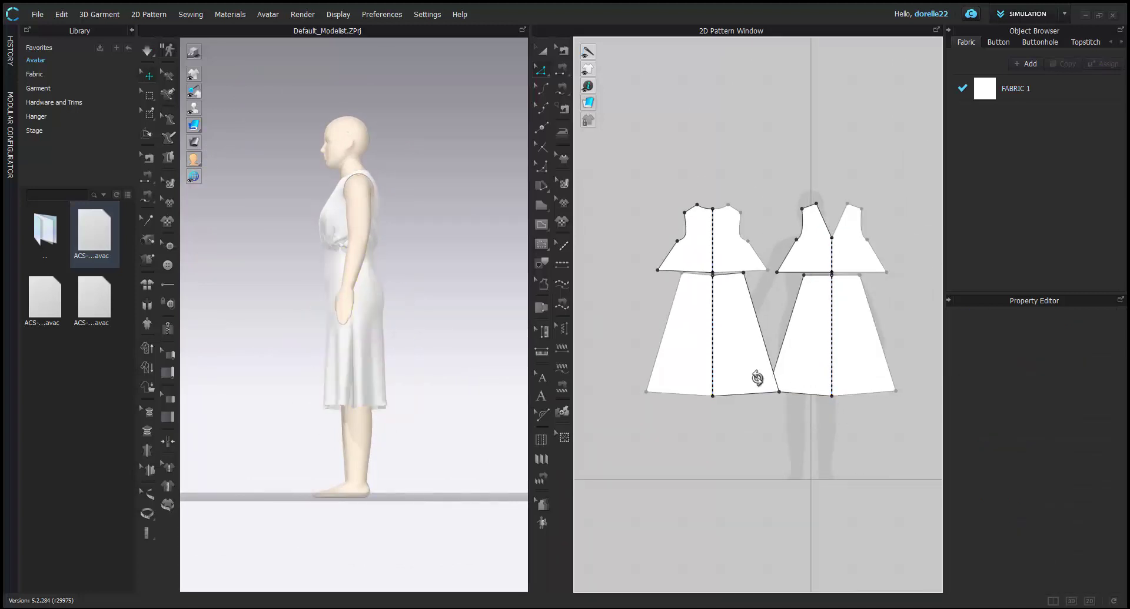
Step: Curve the hem edges of the back and front skirt pieces, simulate the dress, and inspect it from the front
left_click(691, 399)
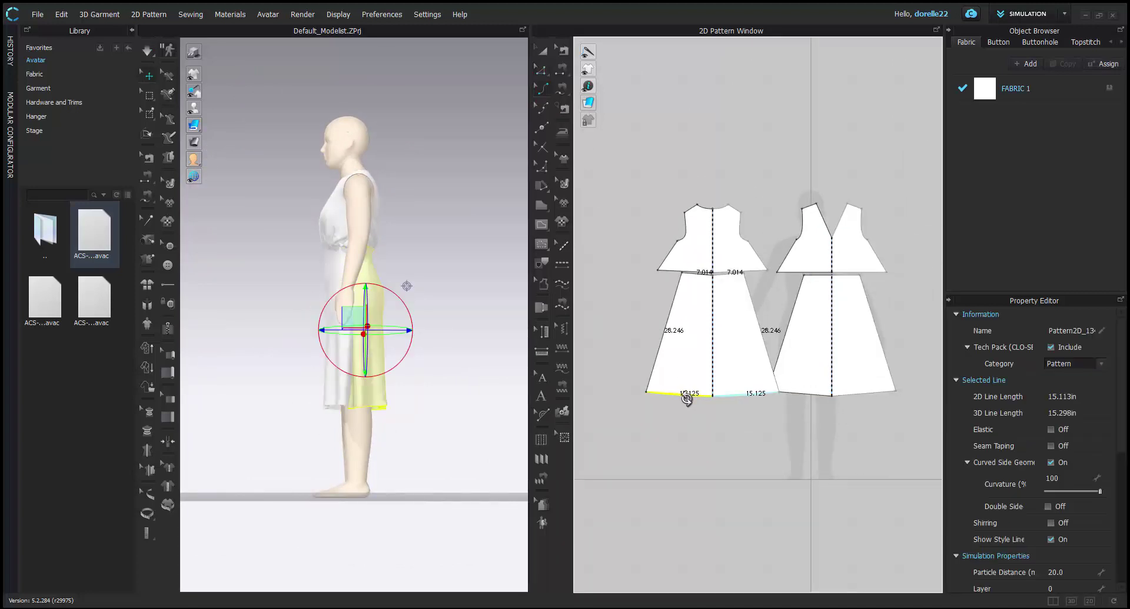
left_click(747, 421)
left_click_drag(874, 393, 872, 396)
left_click(916, 346)
key("space")
right_click_drag(459, 424, 574, 427)
scroll(393, 219, "down", 3)
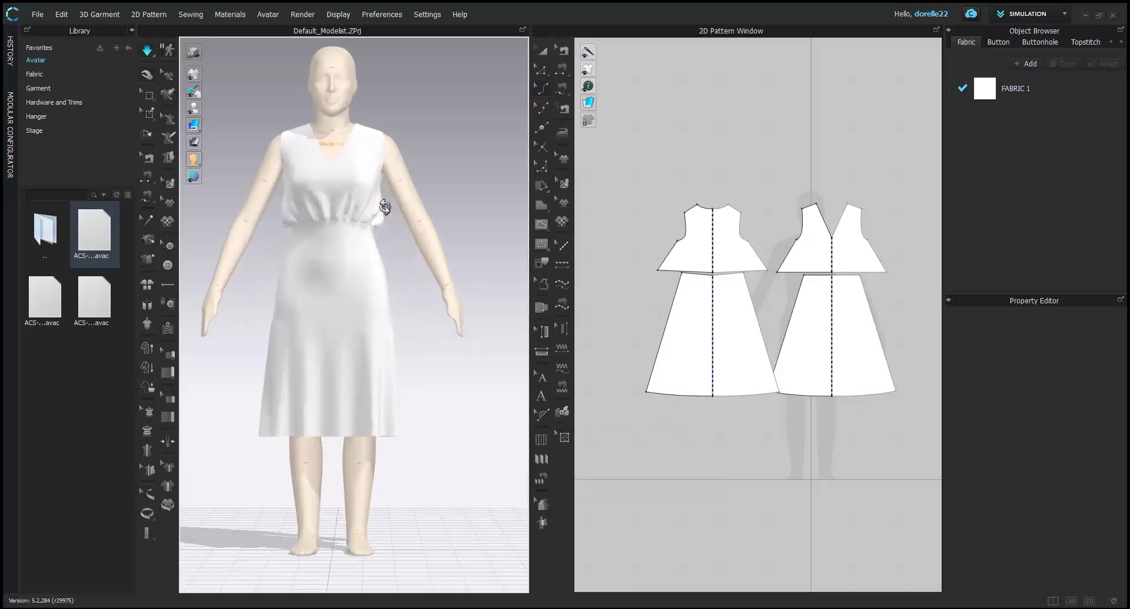
middle_click_drag(385, 206, 432, 204)
scroll(384, 236, "up", 3)
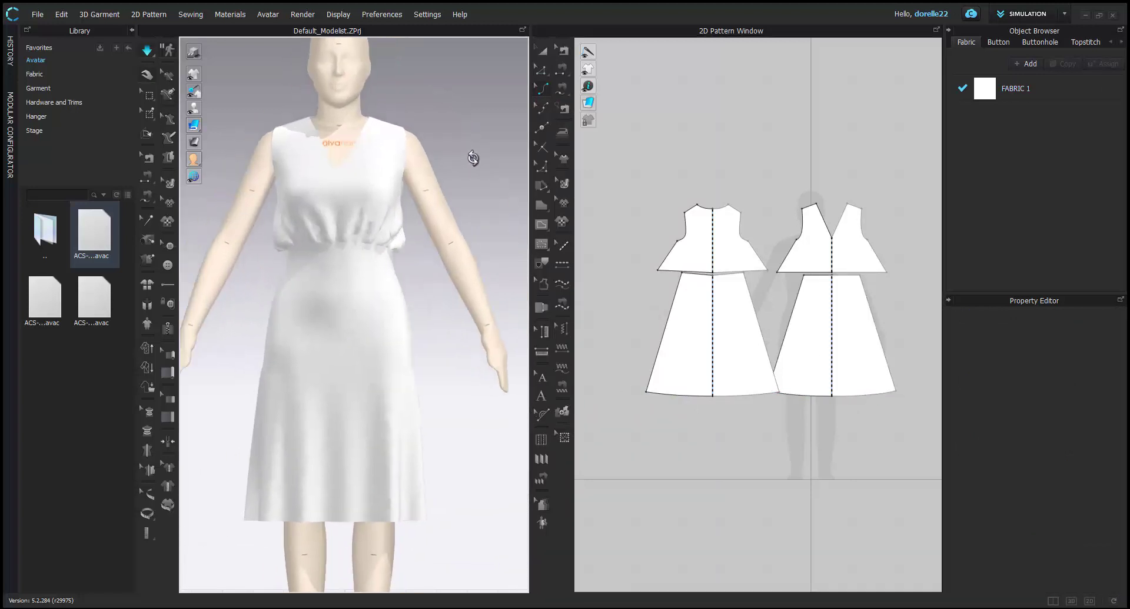
middle_click_drag(472, 158, 488, 186)
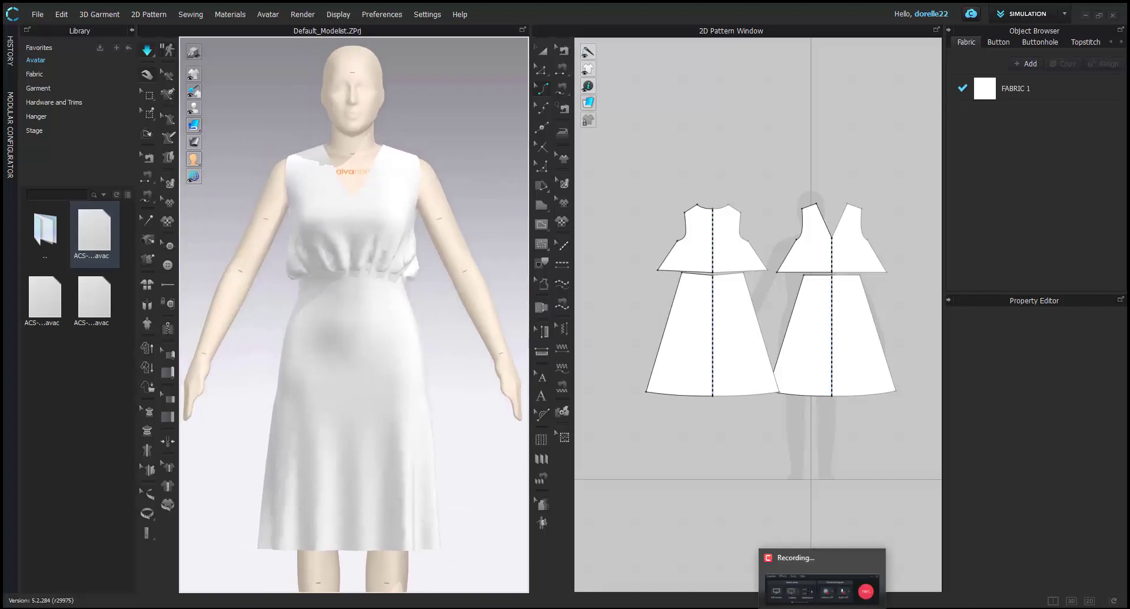